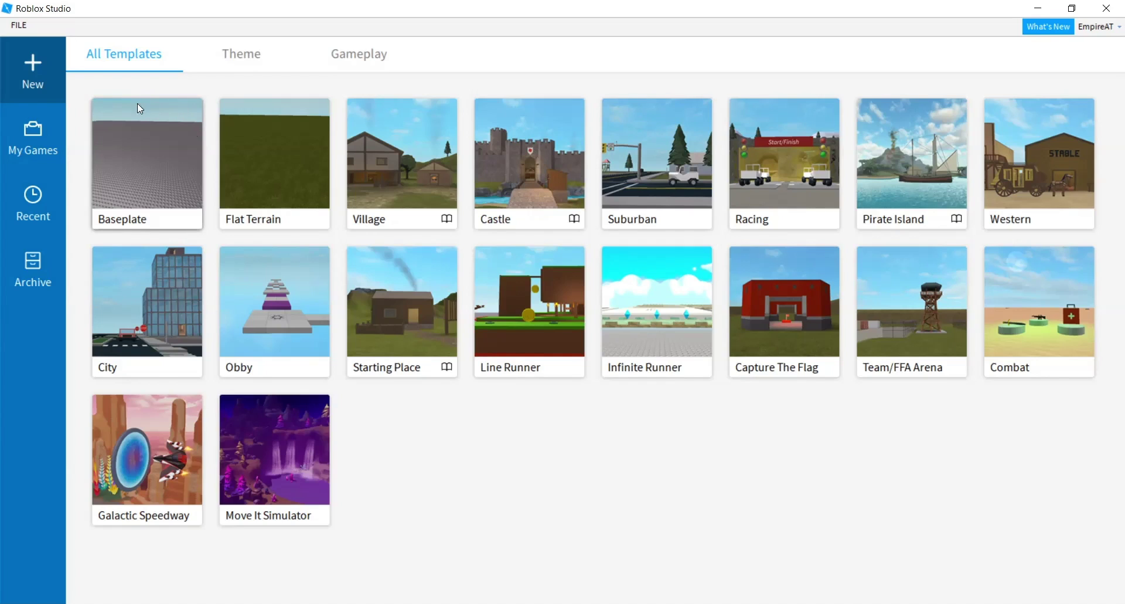
# - Create a new place from the Baseplate template and close the Toolbox
pyautogui.click(162, 144)
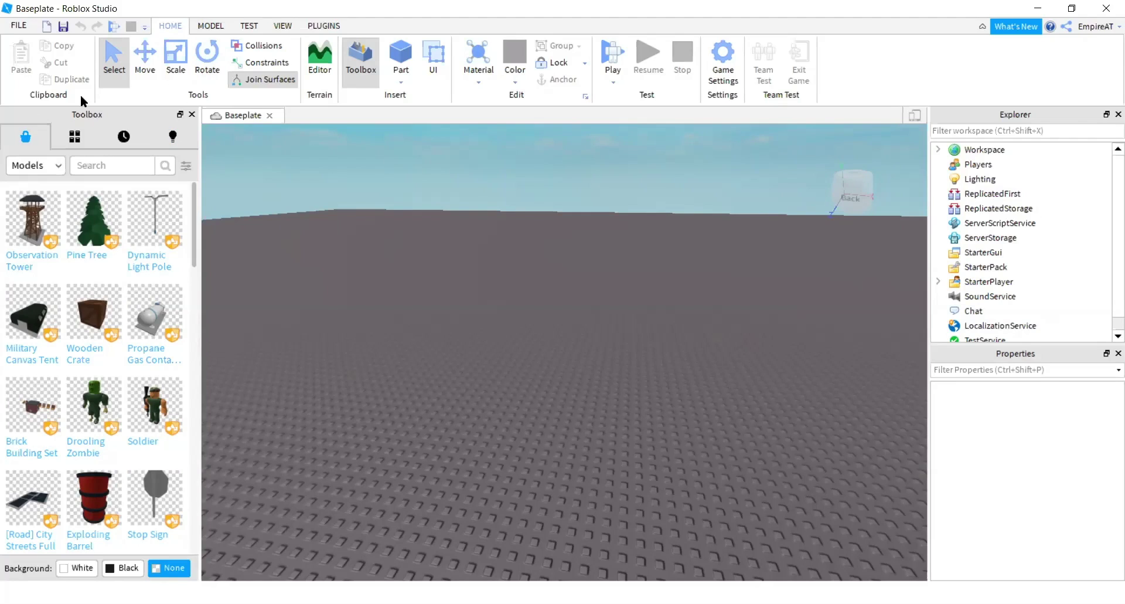
pyautogui.click(192, 115)
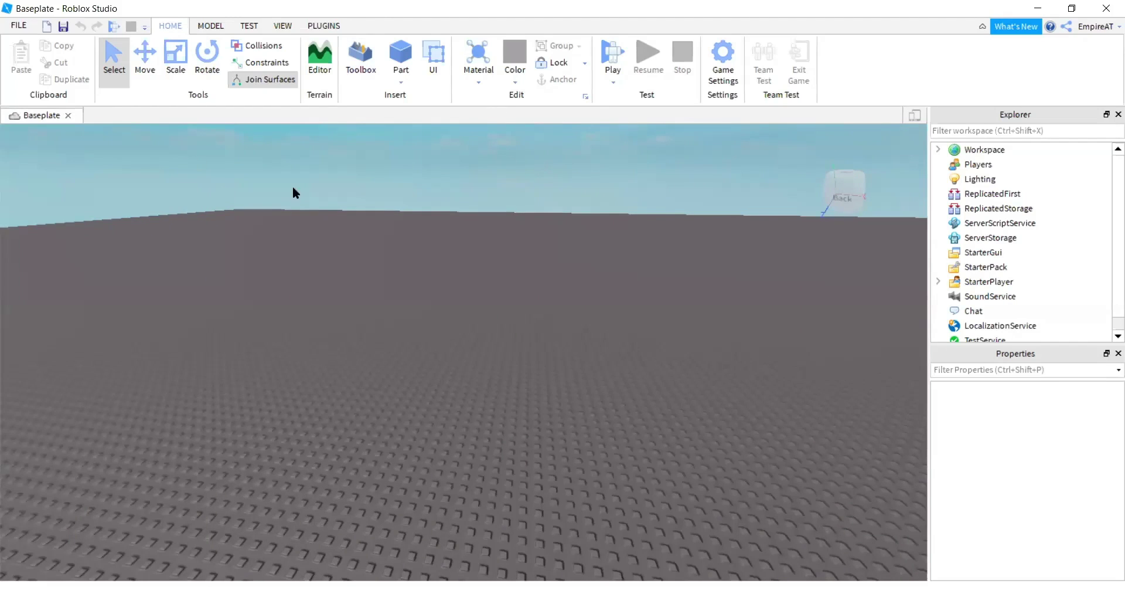
# - Hide the Explorer and Properties windows, and show both again
pyautogui.click(287, 25)
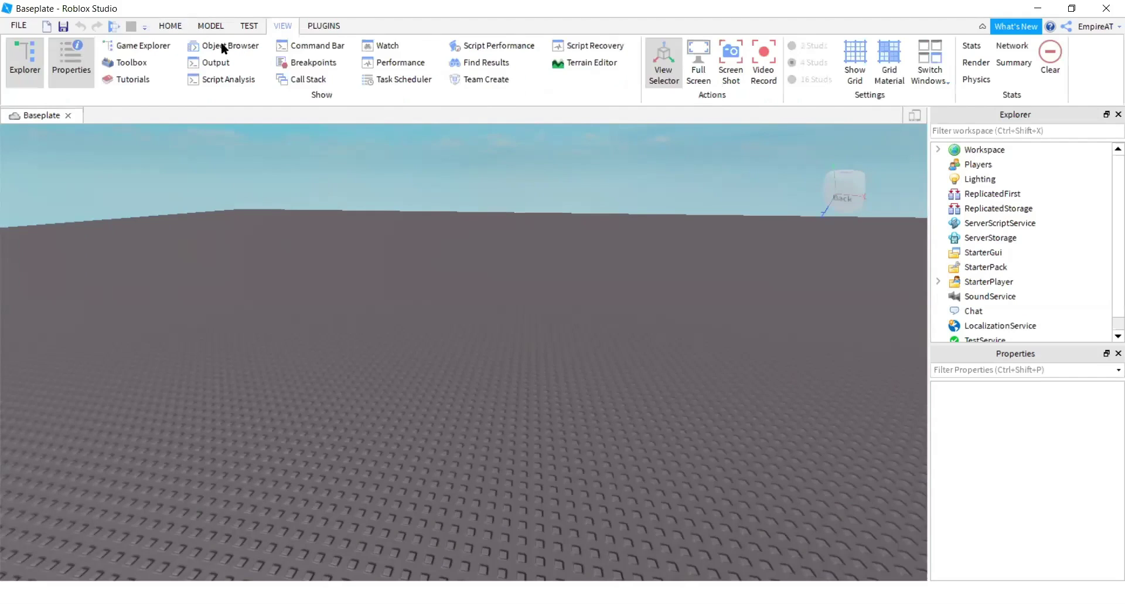
pyautogui.click(25, 58)
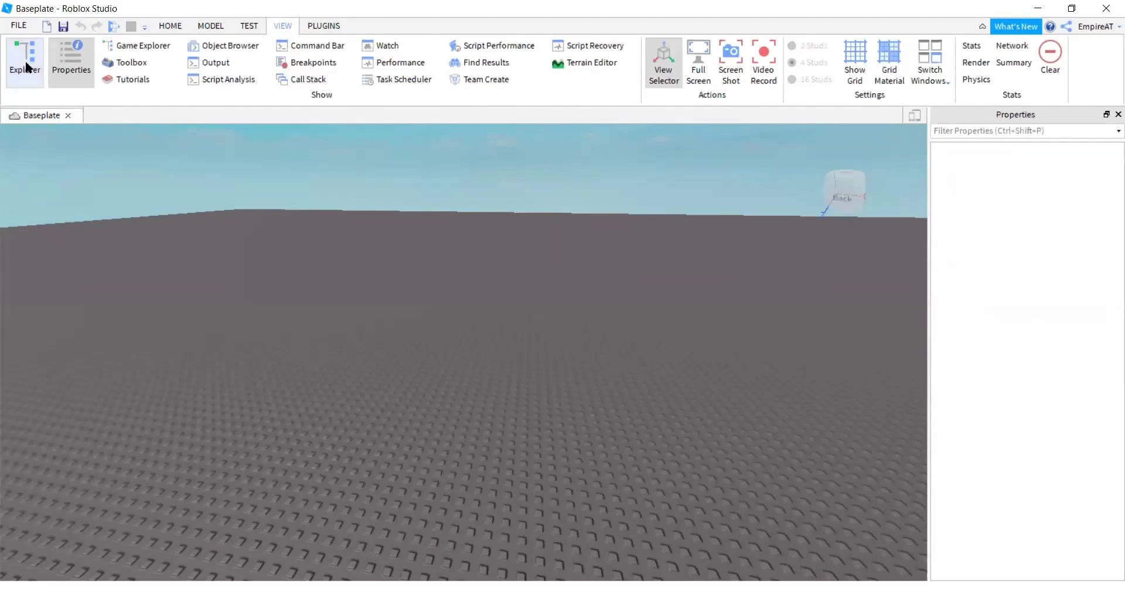
pyautogui.click(76, 58)
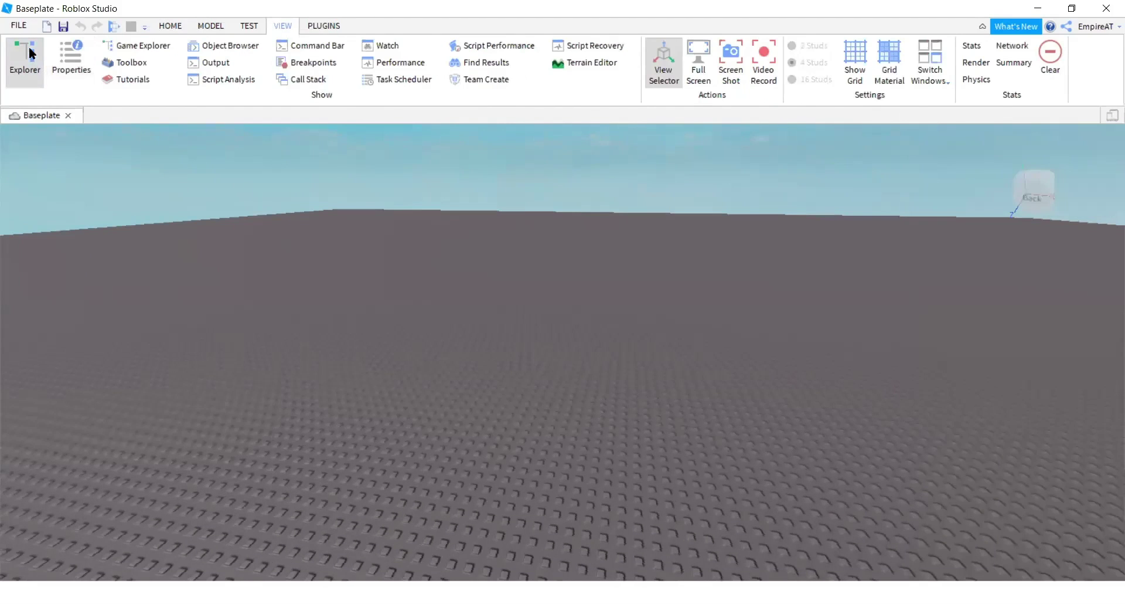
pyautogui.click(31, 54)
pyautogui.click(88, 59)
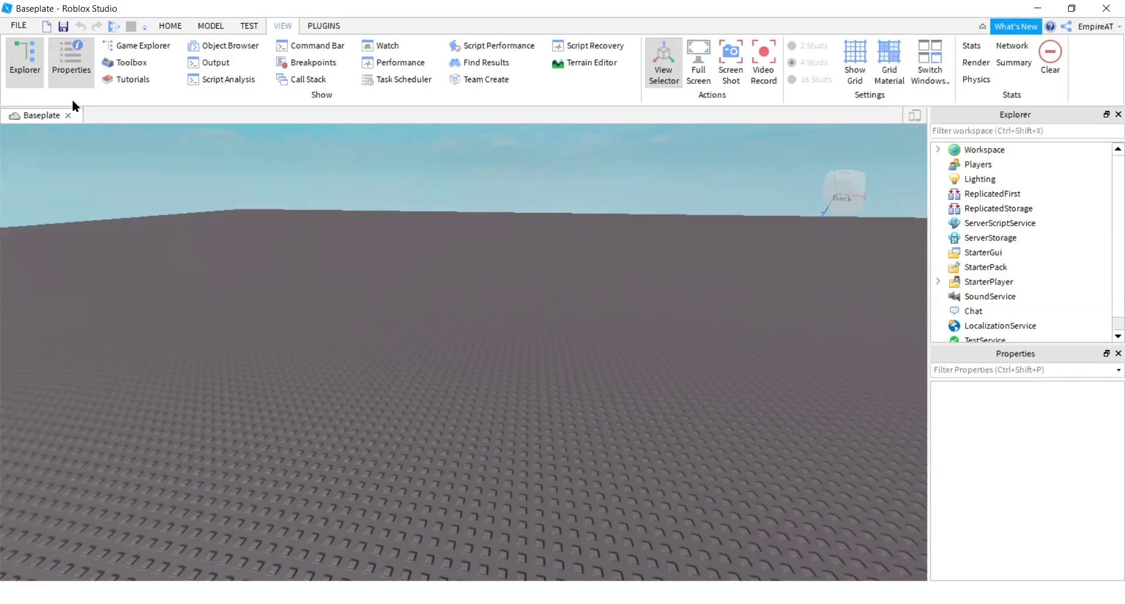
pyautogui.click(171, 25)
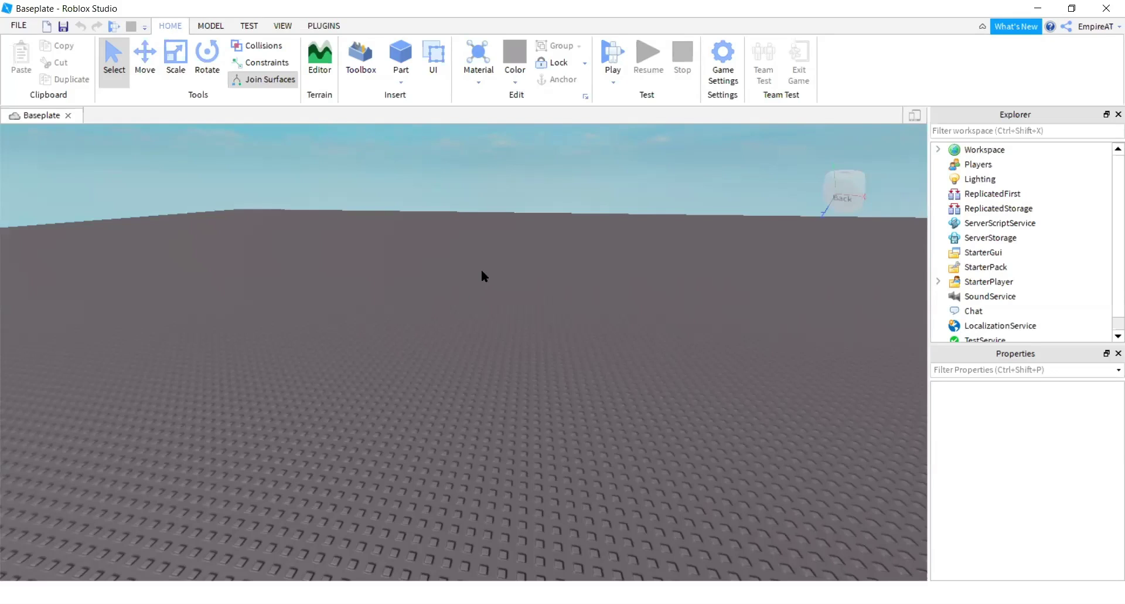
# - Look around the empty baseplate by turning the camera and flying it sideways, down and up
pyautogui.moveTo(480, 269); pyautogui.dragTo(481, 276, button='right')
pyautogui.press('a')
pyautogui.press('d')
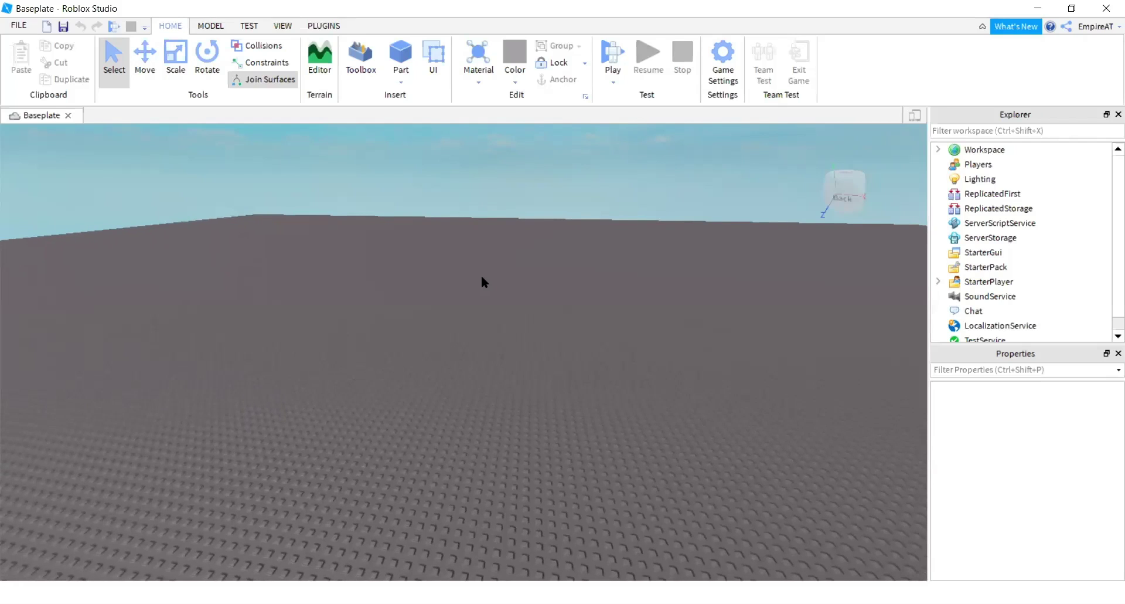
pyautogui.press('a')
pyautogui.press('d')
pyautogui.press('a')
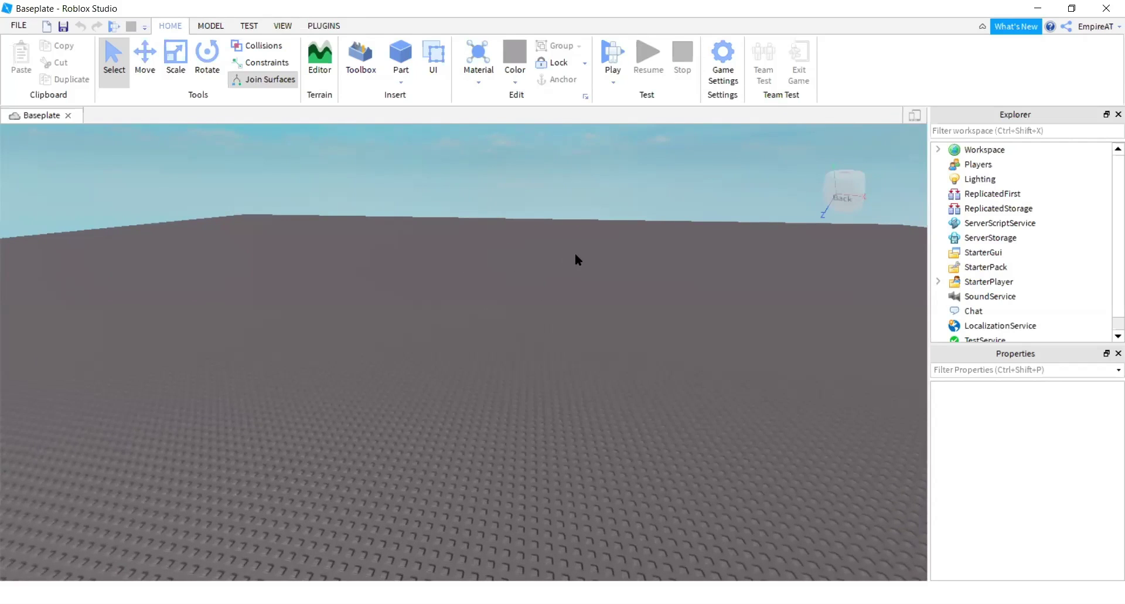
pyautogui.moveTo(582, 256); pyautogui.dragTo(582, 257, button='right')
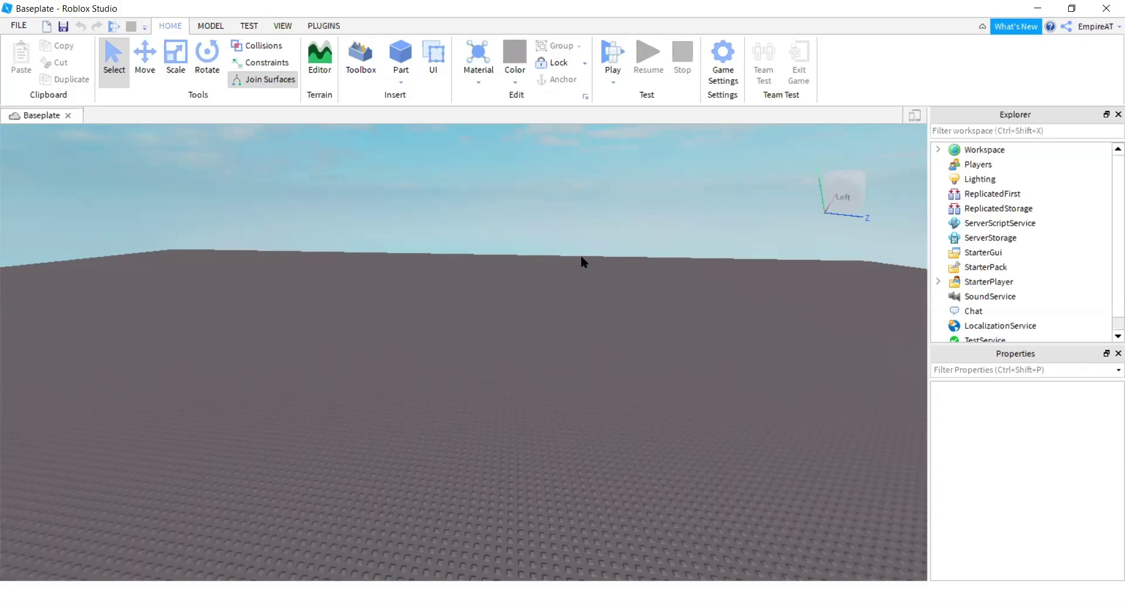
pyautogui.moveTo(581, 256); pyautogui.dragTo(581, 256, button='right')
pyautogui.press('q')
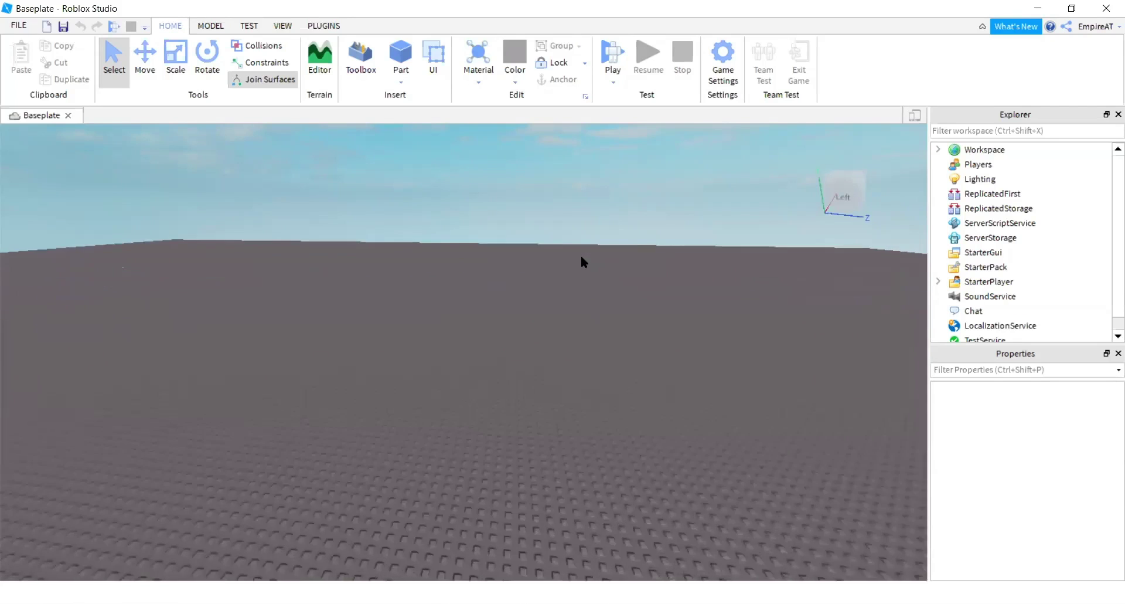
pyautogui.press('e')
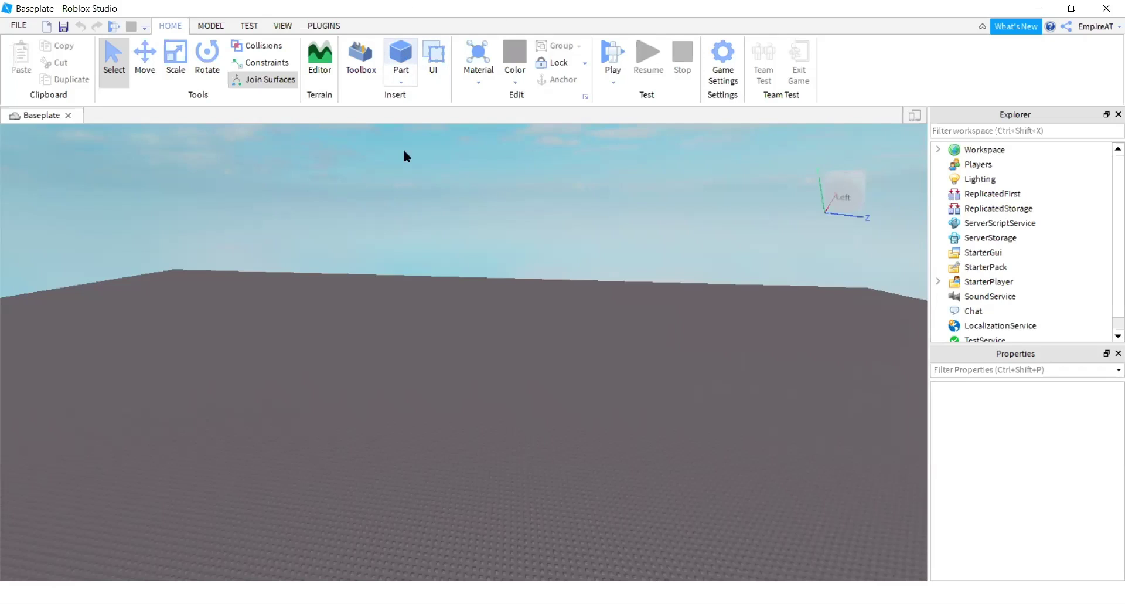
# - Insert a block part and place it on the baseplate
pyautogui.moveTo(453, 294); pyautogui.dragTo(469, 308, button='right')
pyautogui.moveTo(460, 313); pyautogui.dragTo(486, 447)
pyautogui.moveTo(535, 404); pyautogui.dragTo(536, 405, button='right')
pyautogui.press('w')
pyautogui.press('w')
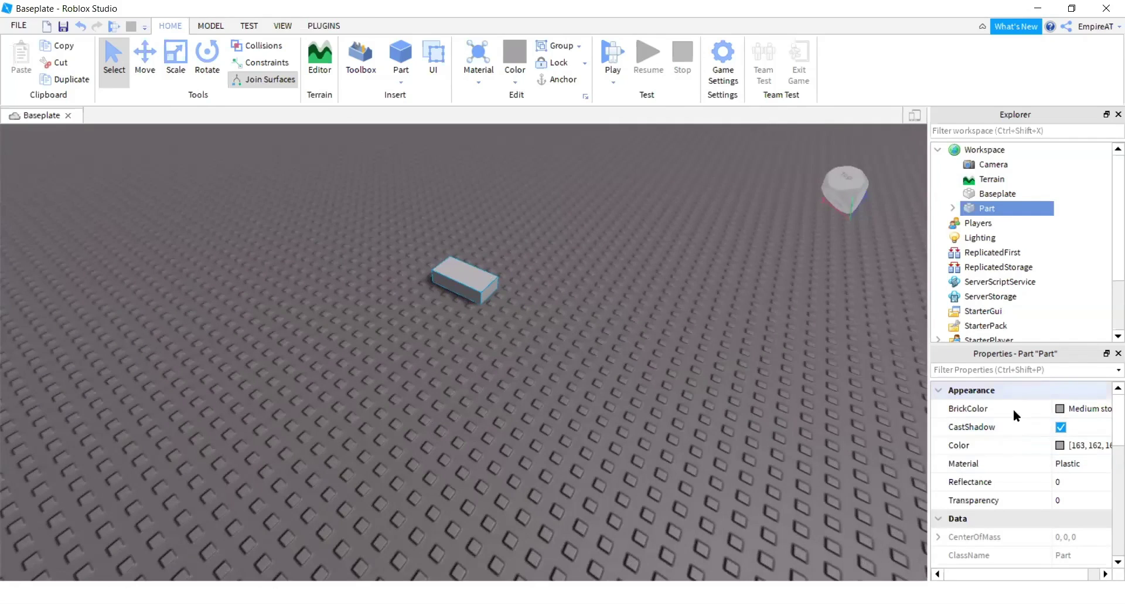
# - Set the block's BrickColor to Dark stone grey and its material to Marble
pyautogui.click(1077, 411)
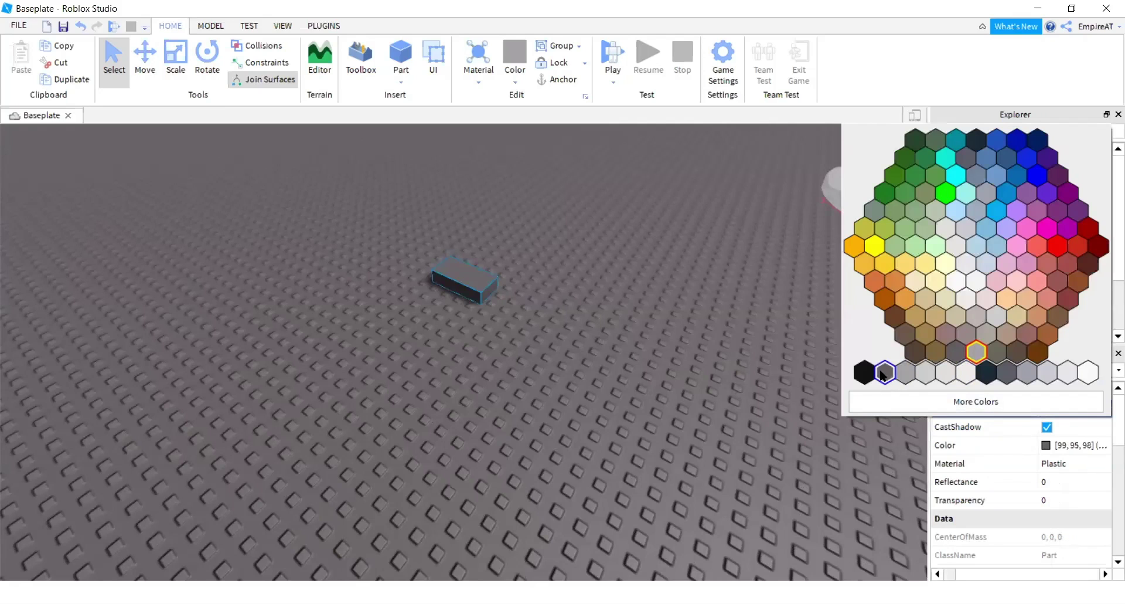
pyautogui.click(884, 375)
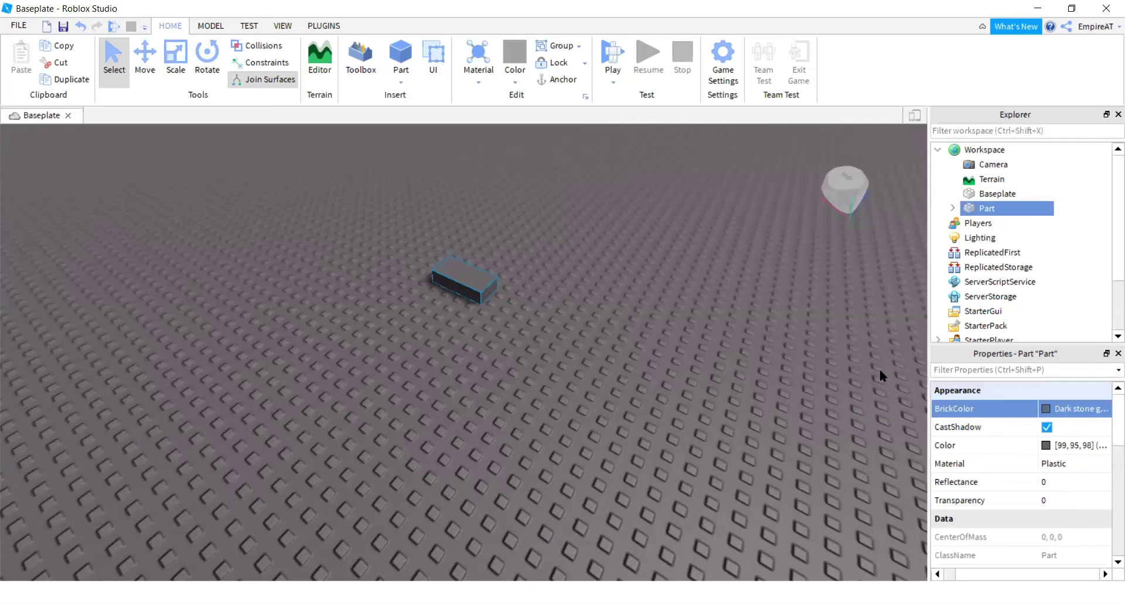
pyautogui.click(1059, 463)
pyautogui.click(1063, 466)
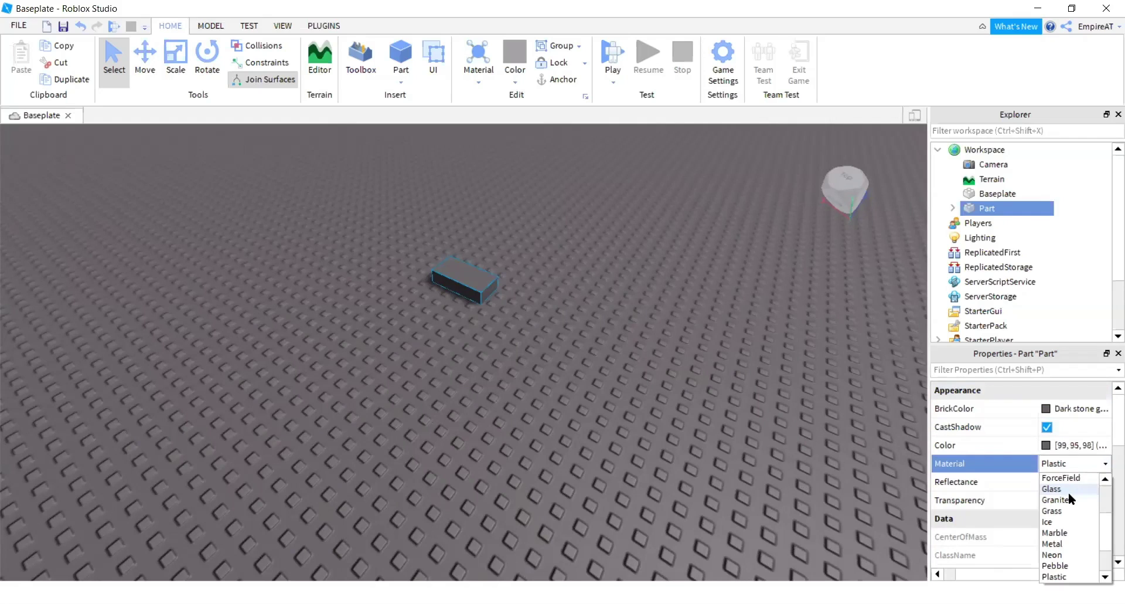
pyautogui.click(1065, 531)
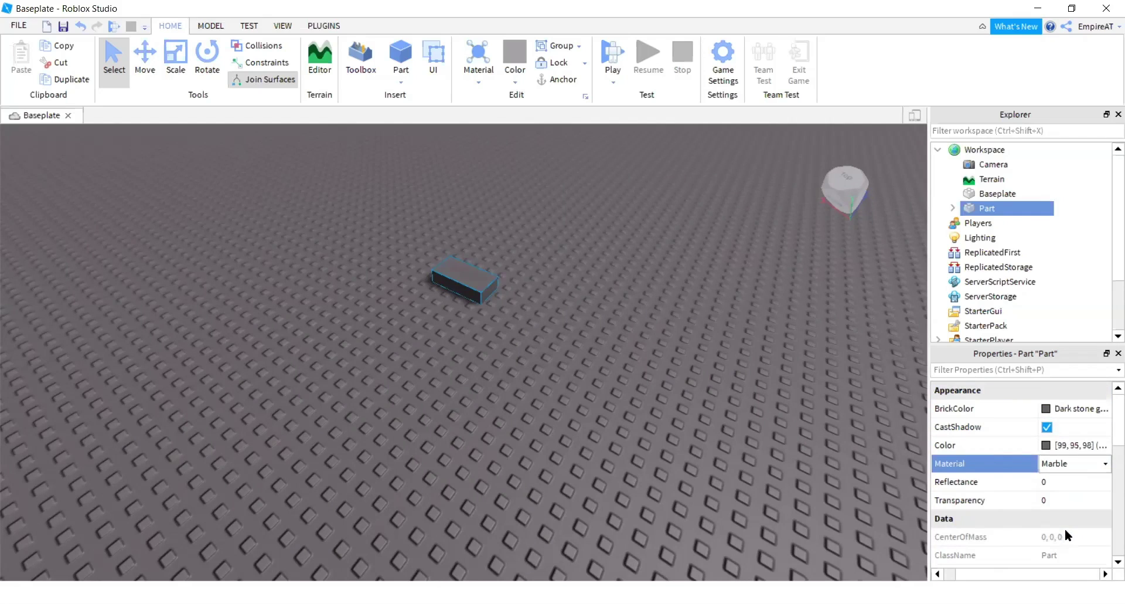
pyautogui.press('f')
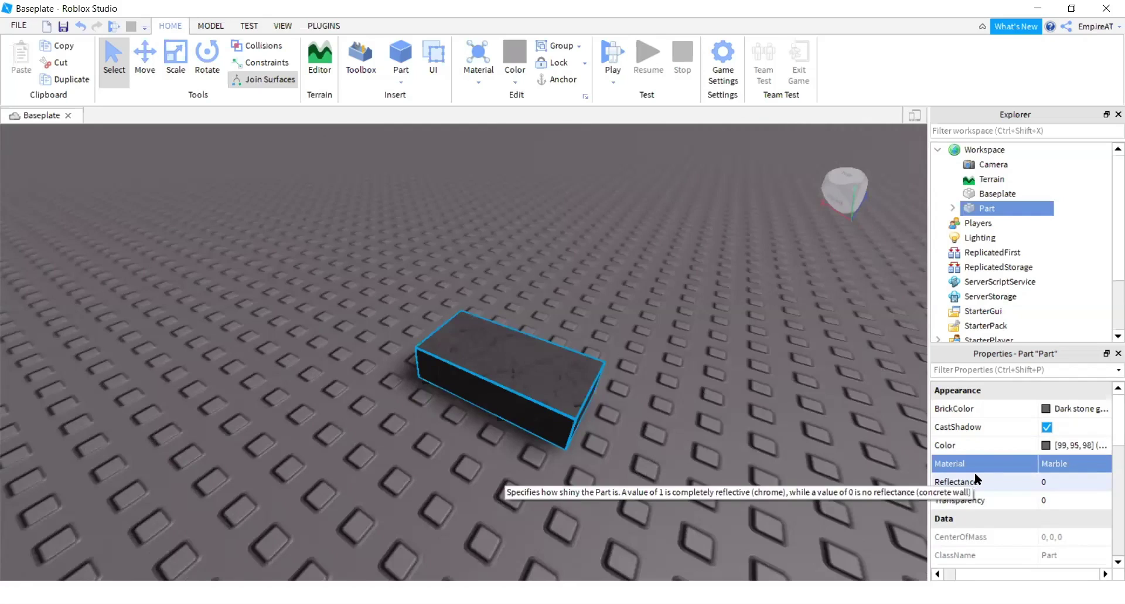
# - Review the block's remaining data, behavior and shape properties
pyautogui.scroll(-3, 1039, 446)
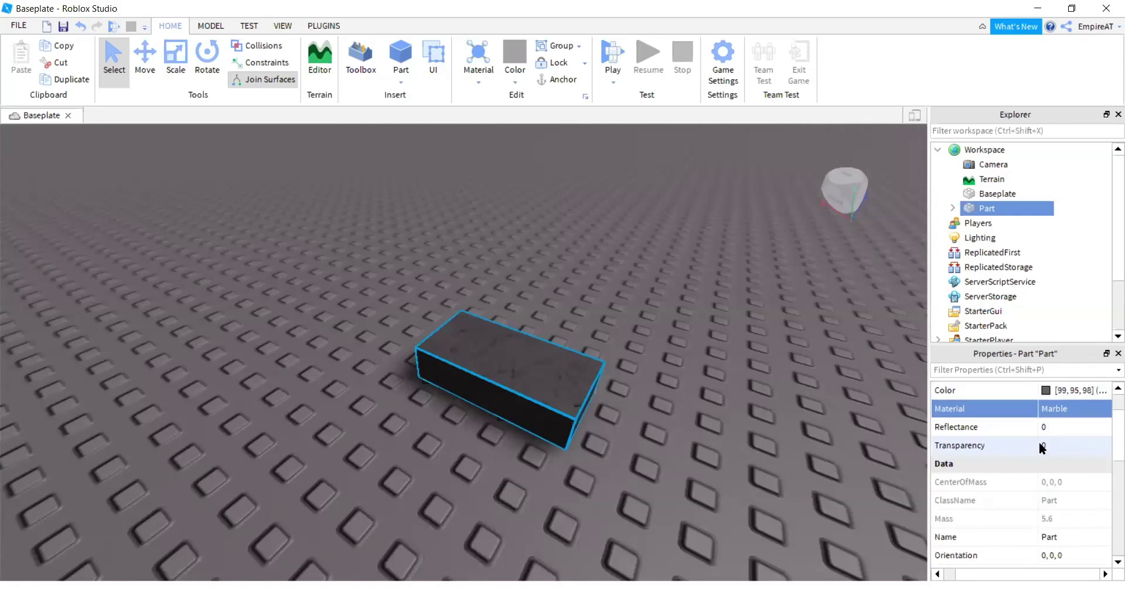
pyautogui.scroll(-1, 1040, 448)
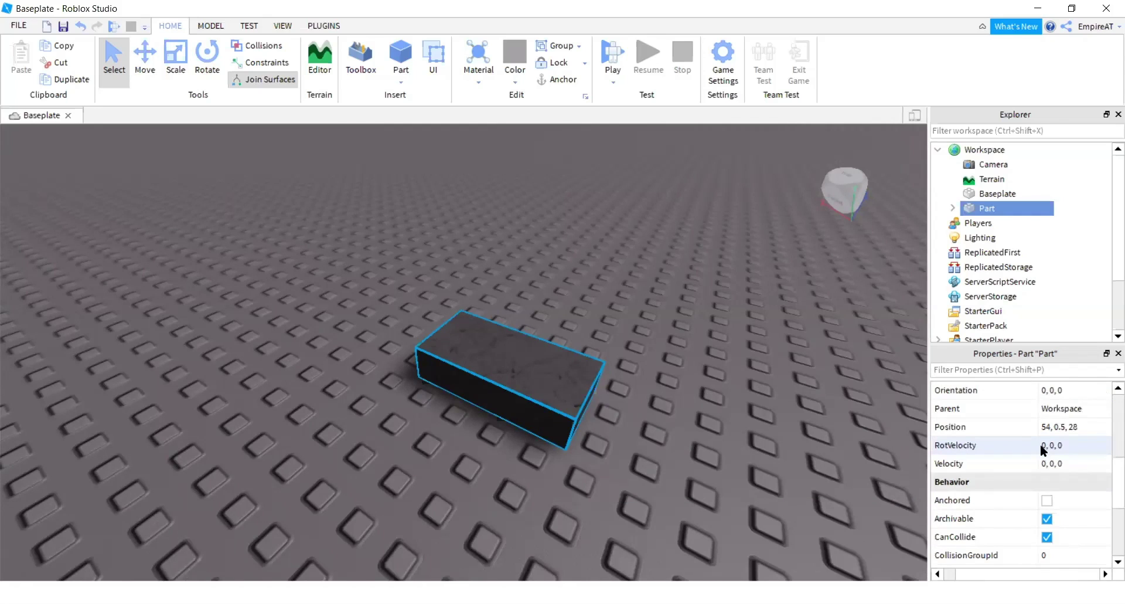
pyautogui.scroll(-2, 1063, 445)
pyautogui.scroll(-1, 1064, 438)
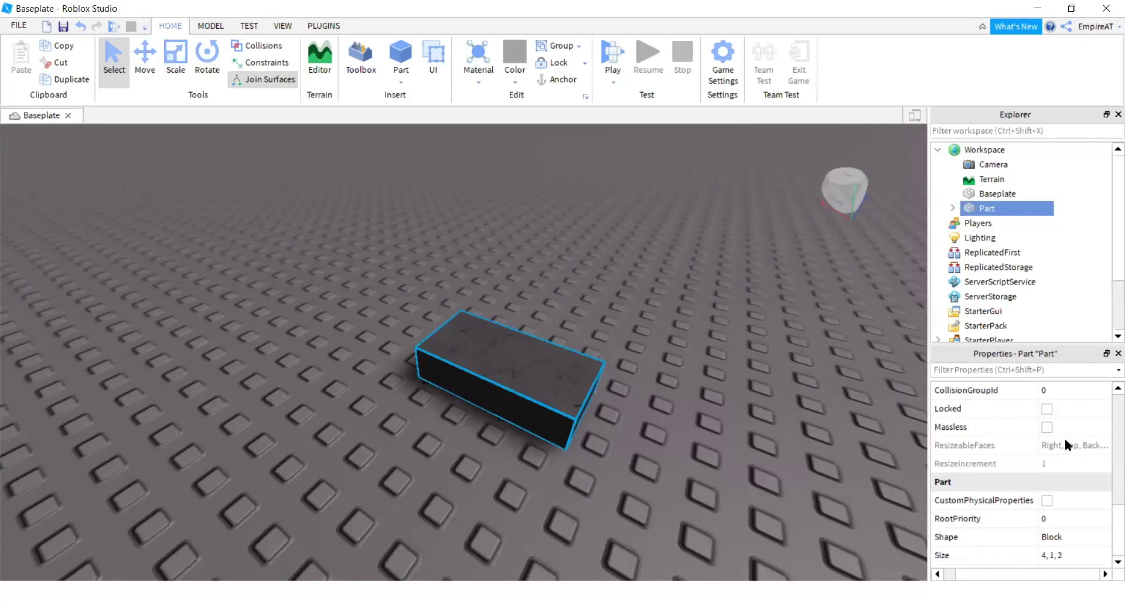
pyautogui.scroll(7, 1059, 469)
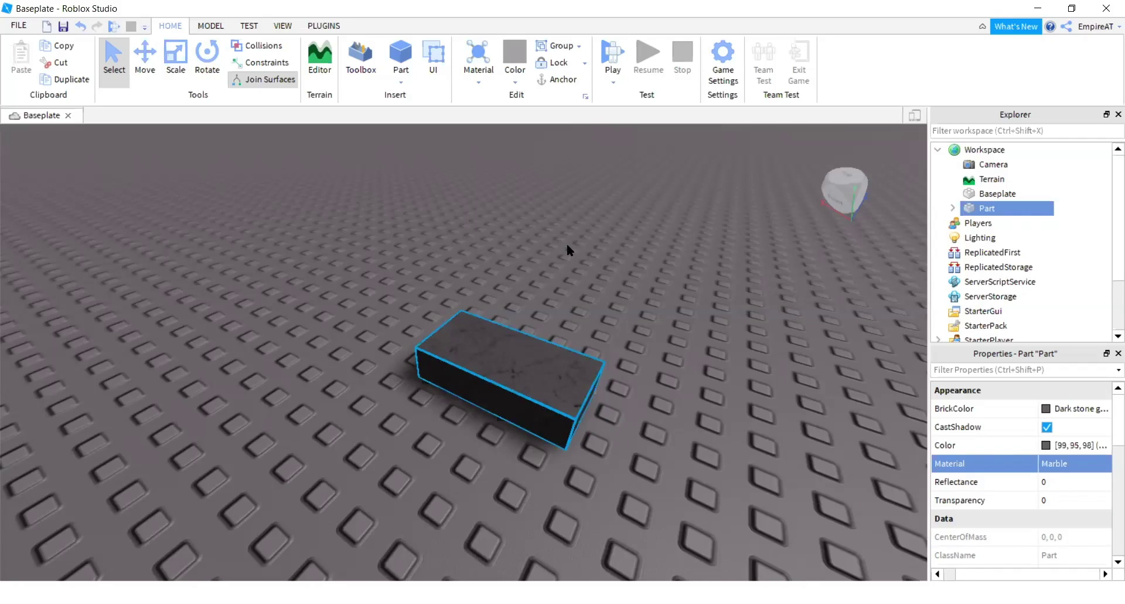
# - Scale the block down along its length and width into a small cube and reposition it on the baseplate
pyautogui.scroll(-5, 567, 245)
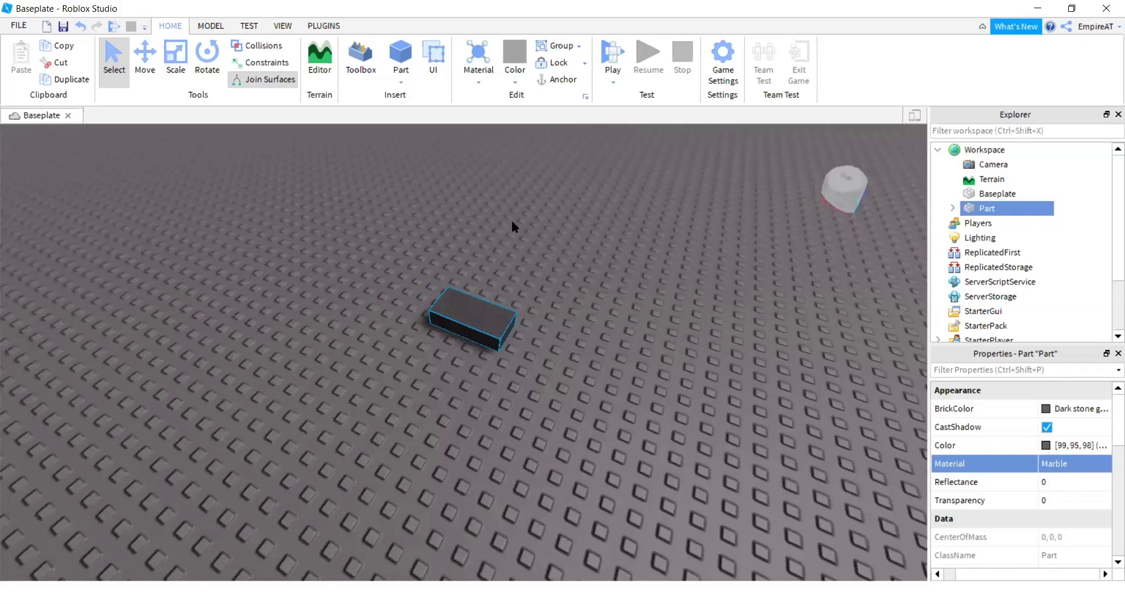
pyautogui.scroll(2, 398, 127)
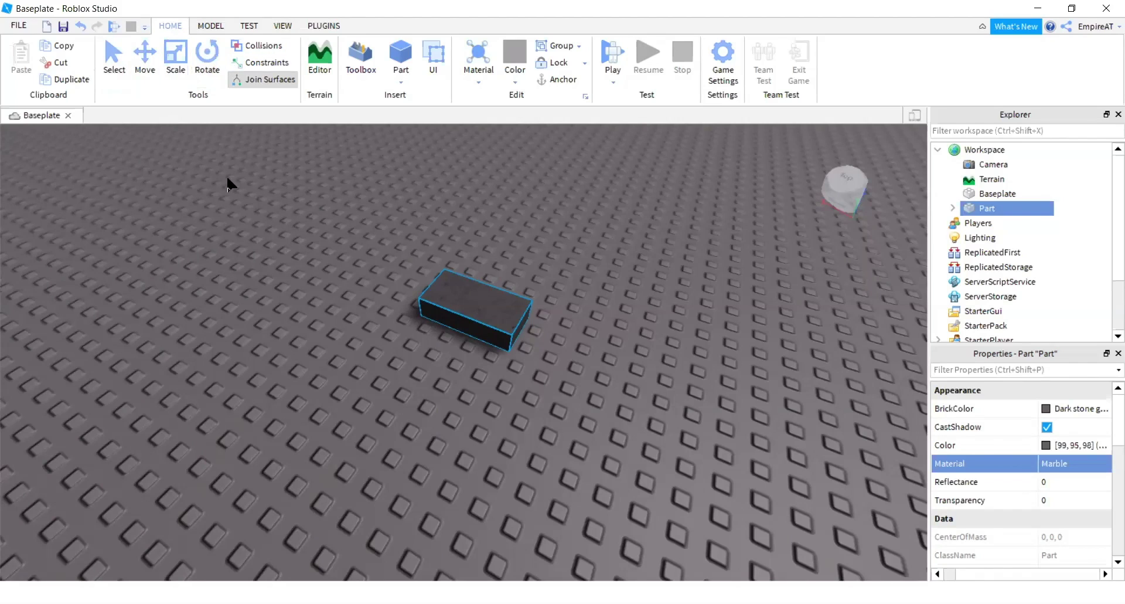
pyautogui.click(174, 58)
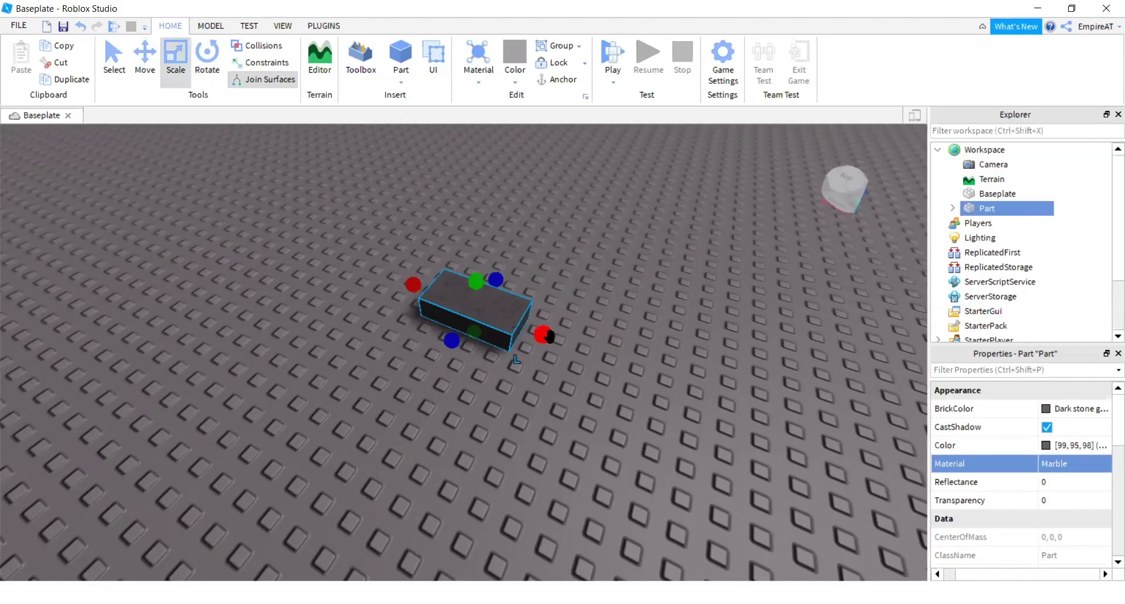
pyautogui.moveTo(549, 335); pyautogui.dragTo(476, 307)
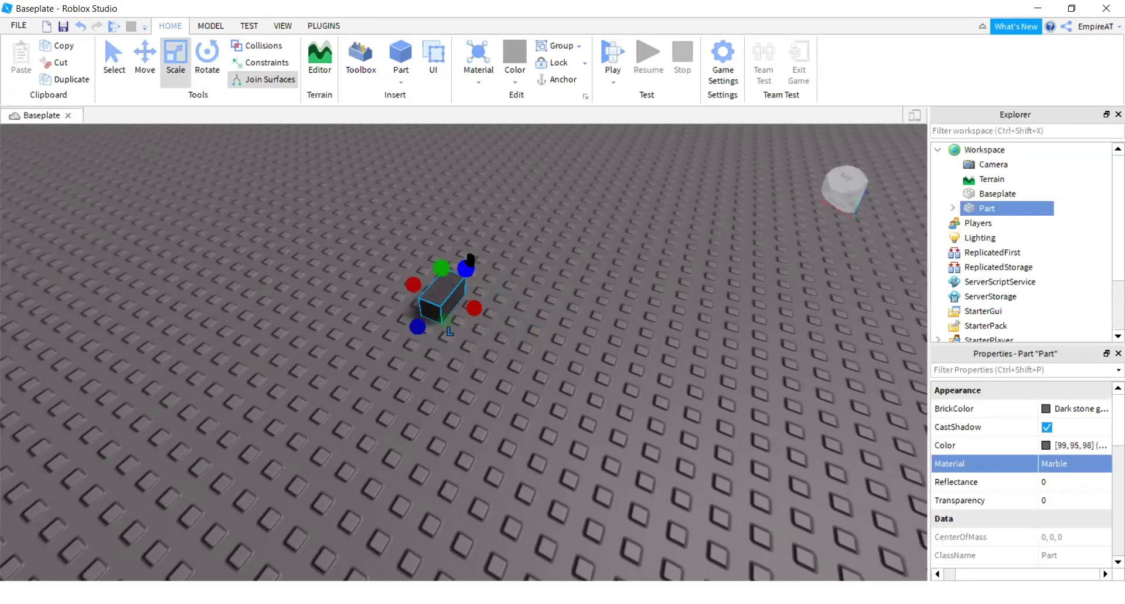
pyautogui.moveTo(470, 262); pyautogui.dragTo(456, 281)
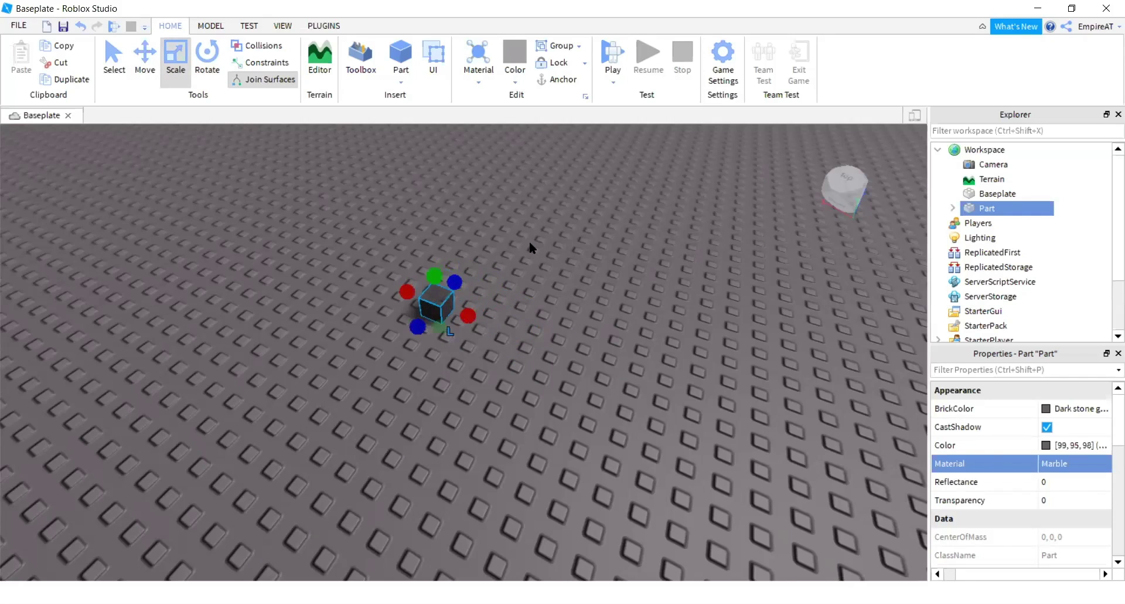
pyautogui.moveTo(539, 240); pyautogui.dragTo(466, 243, button='right')
pyautogui.click(553, 217)
pyautogui.scroll(-3, 466, 243)
pyautogui.moveTo(452, 302); pyautogui.dragTo(466, 380)
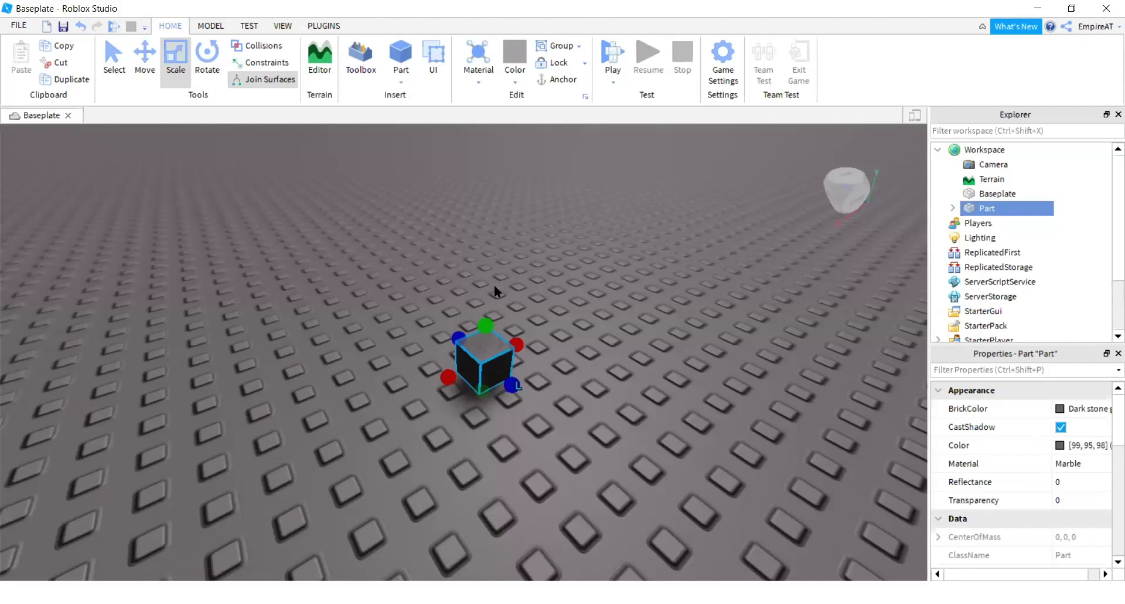
# - Insert a cylinder part and set it down on the baseplate beside the cube
pyautogui.click(401, 81)
pyautogui.click(428, 146)
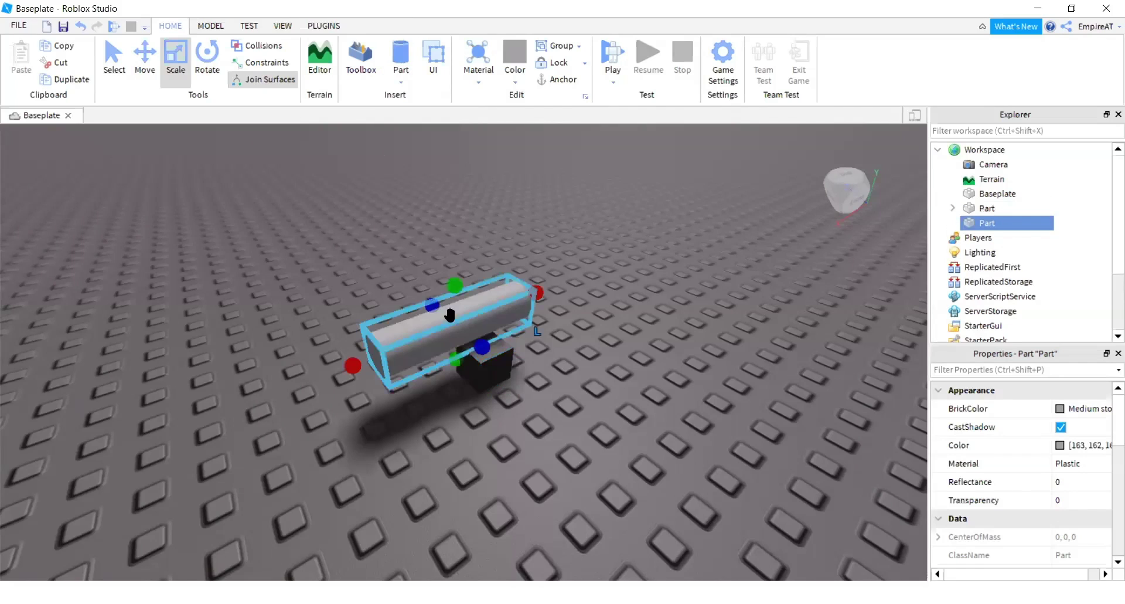
pyautogui.moveTo(417, 314); pyautogui.dragTo(510, 444)
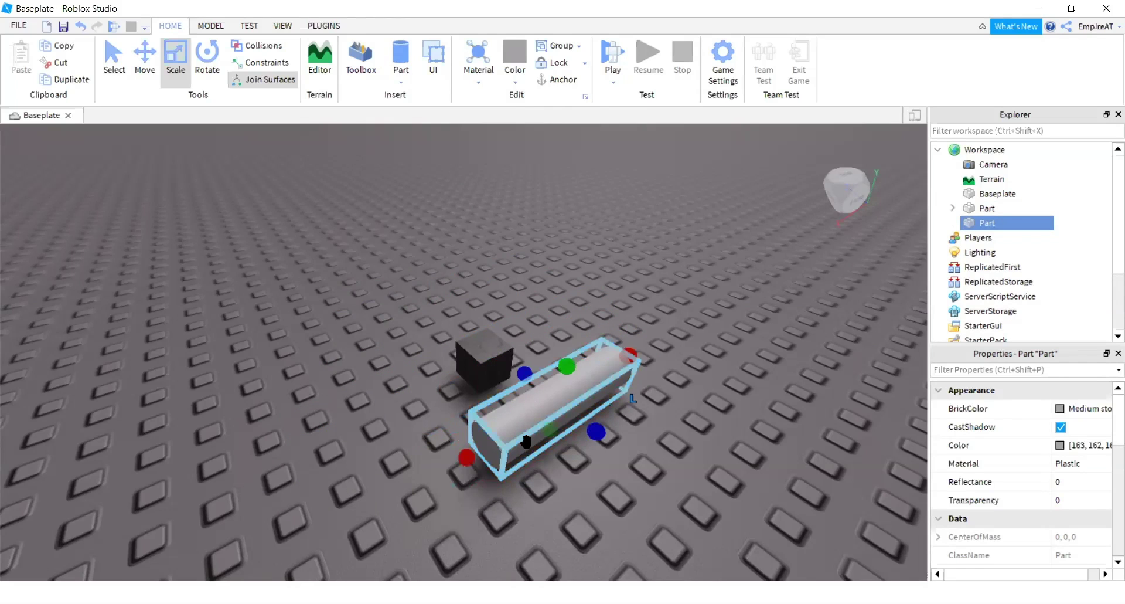
# - Move the cylinder straight up so that it floats above the baseplate
pyautogui.scroll(-2, 500, 261)
pyautogui.rightClick(498, 267)
pyautogui.click(114, 55)
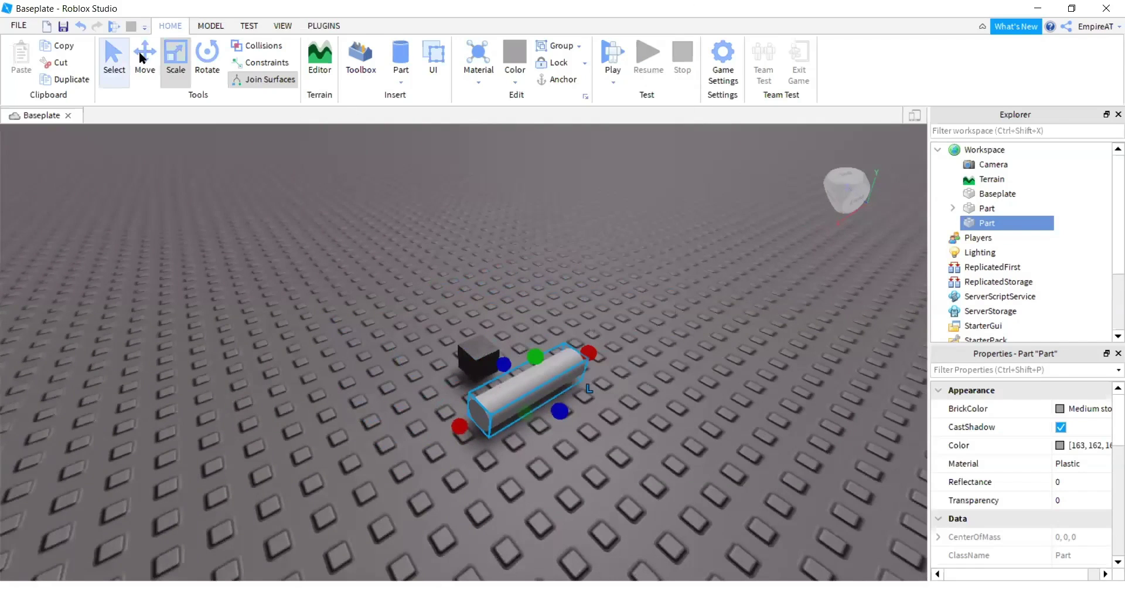
pyautogui.click(143, 57)
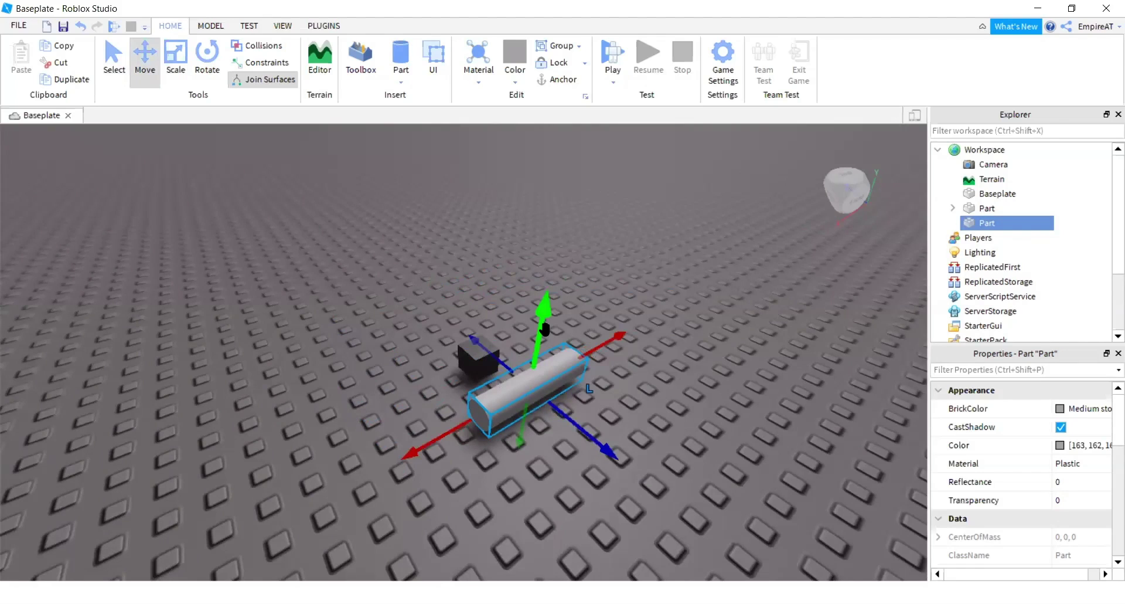
pyautogui.moveTo(542, 329); pyautogui.dragTo(593, 229)
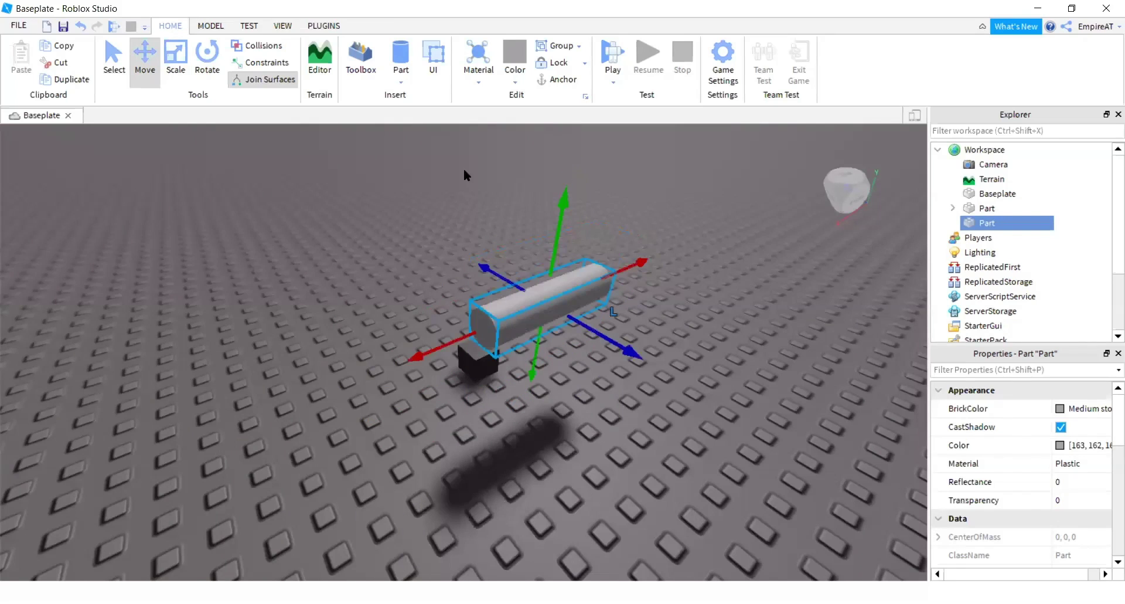
# - Rotate the cylinder about its blue axis so that it stands upright
pyautogui.scroll(-3, 466, 174)
pyautogui.click(205, 58)
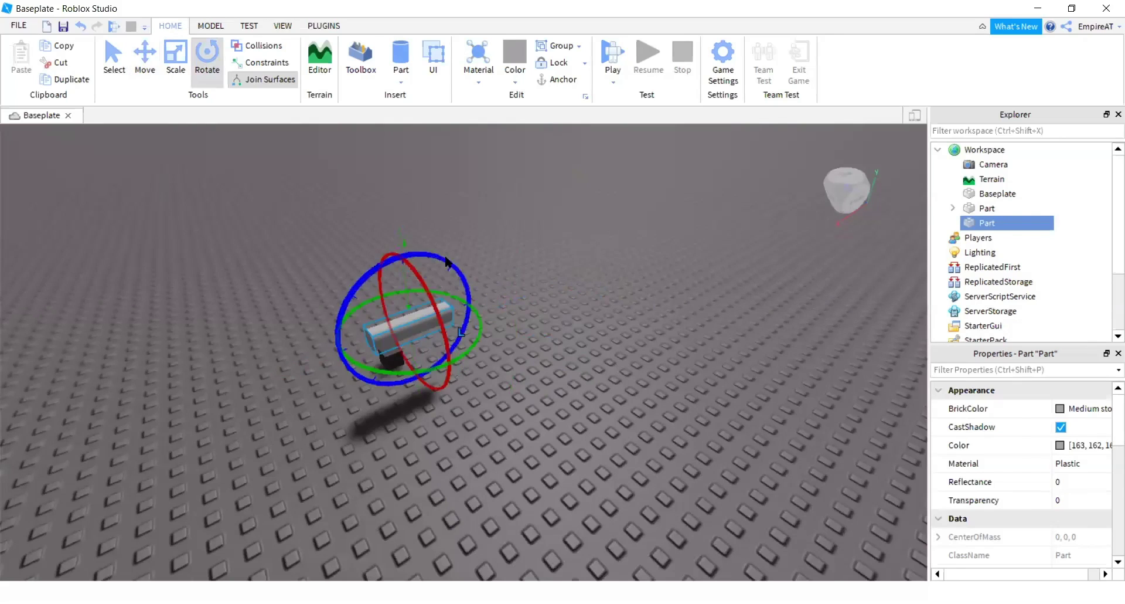
pyautogui.moveTo(448, 258); pyautogui.dragTo(569, 339)
pyautogui.press('f')
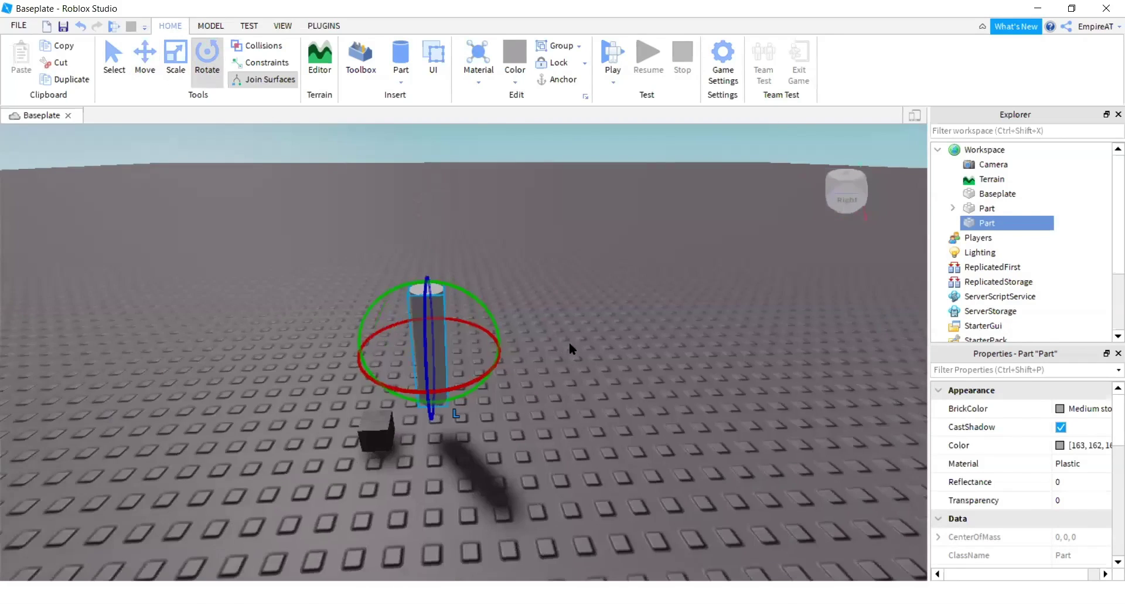
# - Stack the upright cylinder on top of the dark cube and deselect it
pyautogui.click(569, 344)
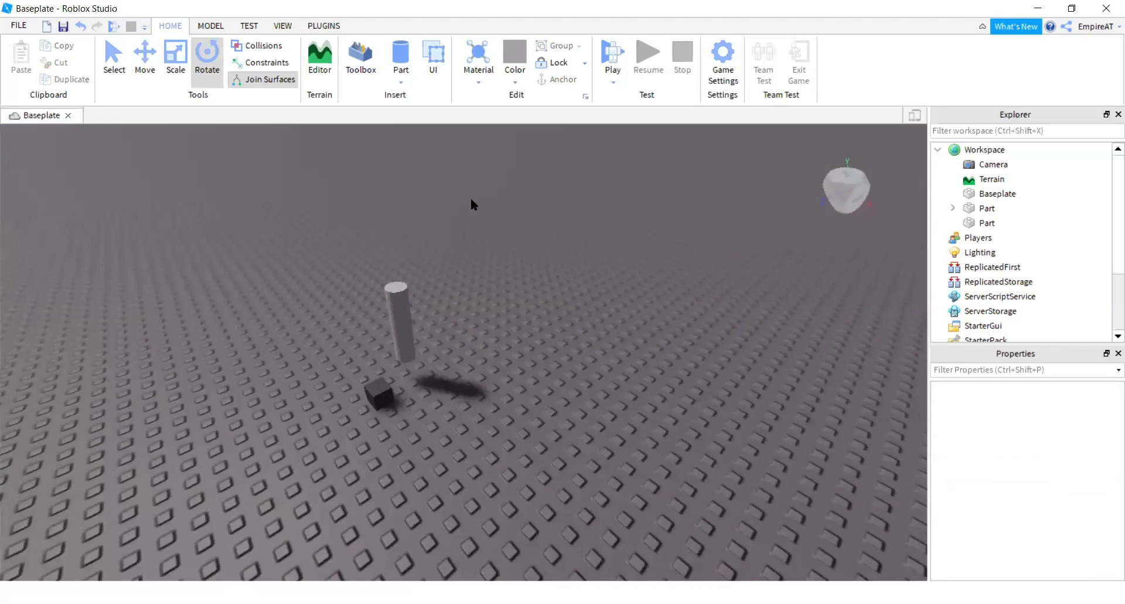
pyautogui.press('a')
pyautogui.press('d')
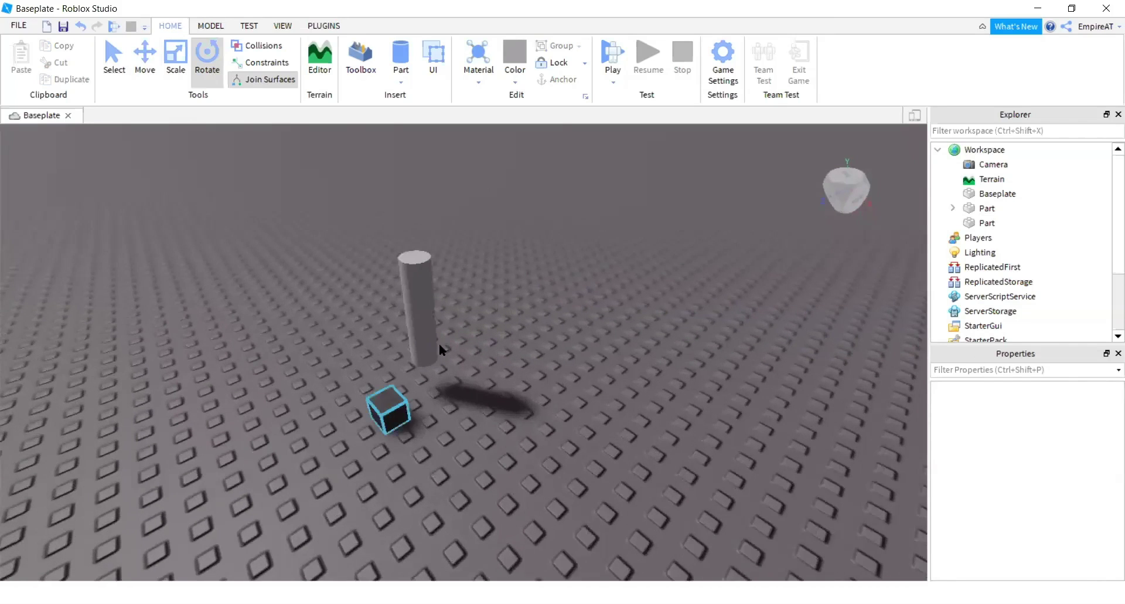
pyautogui.press('a')
pyautogui.moveTo(584, 351); pyautogui.dragTo(582, 352, button='right')
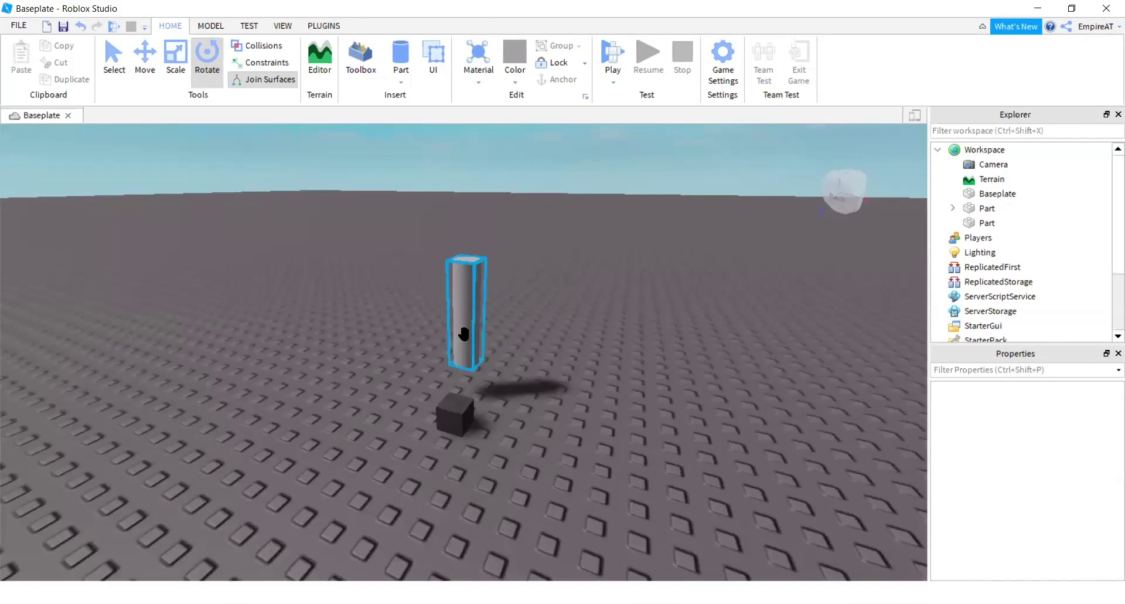
pyautogui.moveTo(480, 370); pyautogui.dragTo(457, 410)
pyautogui.click(585, 455)
pyautogui.scroll(3, 585, 456)
pyautogui.moveTo(585, 456); pyautogui.dragTo(585, 455, button='right')
pyautogui.scroll(-5, 585, 455)
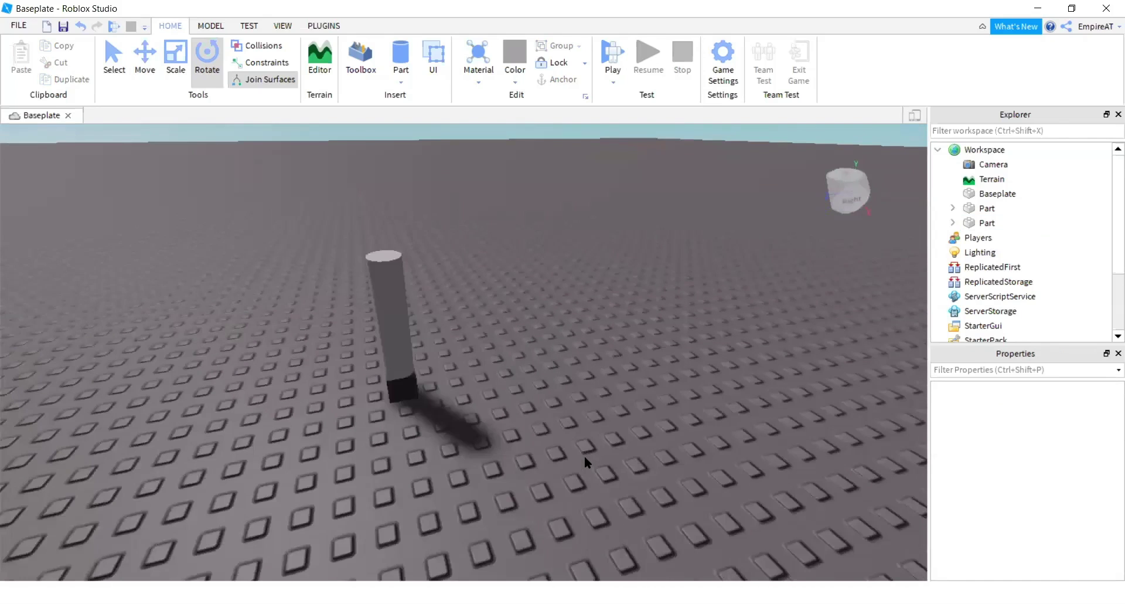
# - Take the cylinder off the dark cube, set it on the baseplate beside it and activate the Move tool
pyautogui.press('w')
pyautogui.press('a')
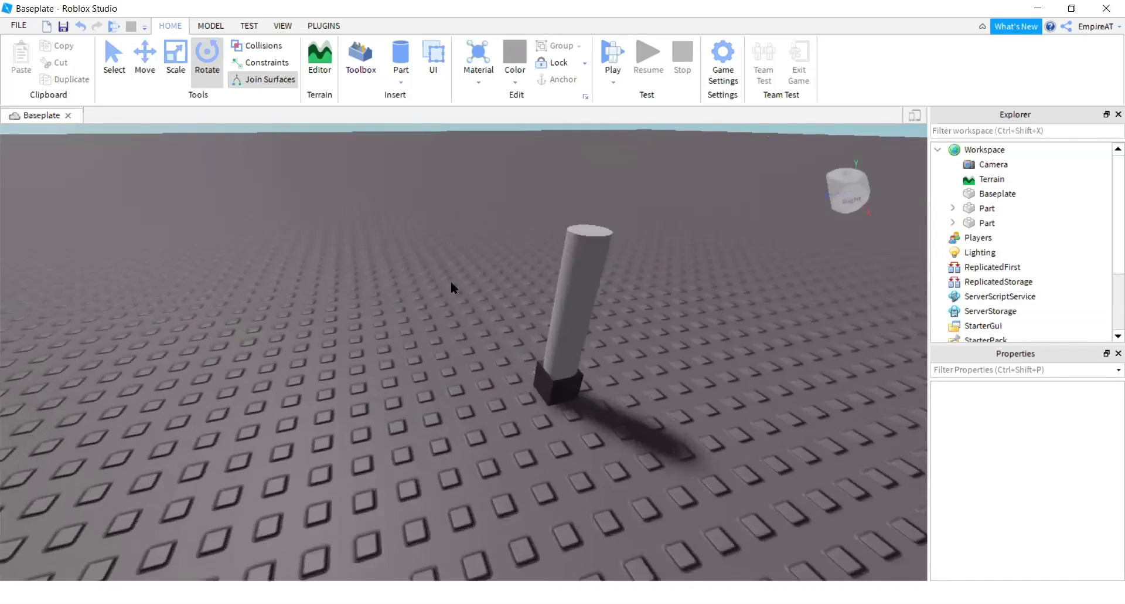
pyautogui.press('d')
pyautogui.moveTo(418, 323); pyautogui.dragTo(480, 354)
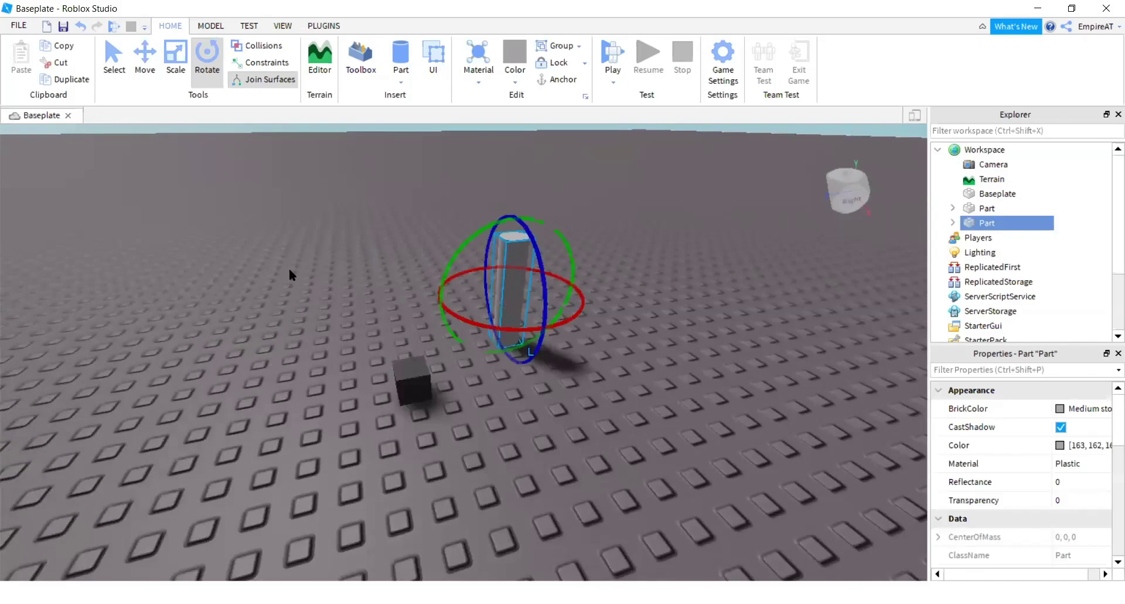
pyautogui.click(146, 56)
pyautogui.moveTo(411, 286); pyautogui.dragTo(411, 286, button='right')
pyautogui.moveTo(593, 367); pyautogui.dragTo(593, 367)
pyautogui.moveTo(504, 388); pyautogui.dragTo(479, 497)
pyautogui.click(409, 387)
pyautogui.click(495, 394)
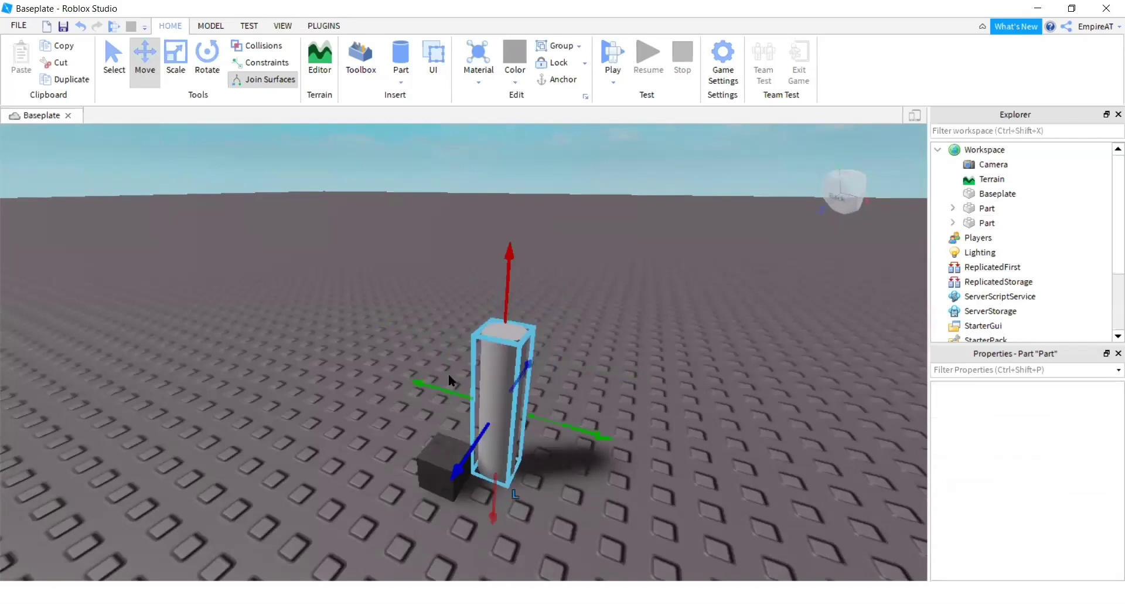
# - Place the cylinder back on the dark cube and align it with the cube using the move handles
pyautogui.moveTo(454, 391); pyautogui.dragTo(401, 424)
pyautogui.moveTo(478, 363); pyautogui.dragTo(478, 362)
pyautogui.scroll(-3, 544, 301)
pyautogui.moveTo(545, 301); pyautogui.dragTo(545, 278, button='right')
pyautogui.scroll(5, 547, 280)
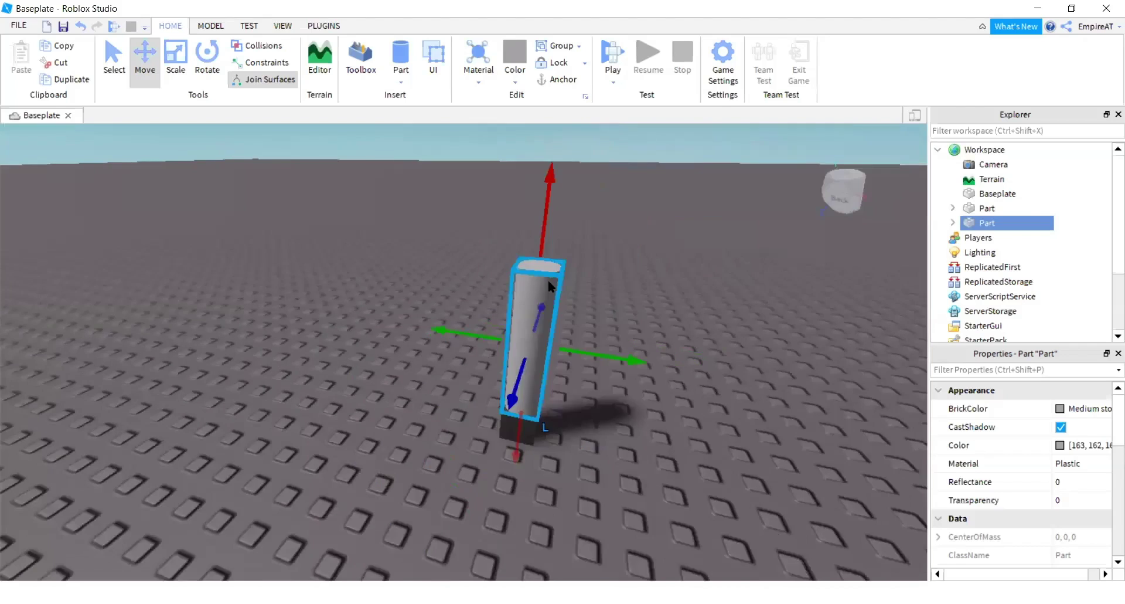
pyautogui.scroll(3, 545, 278)
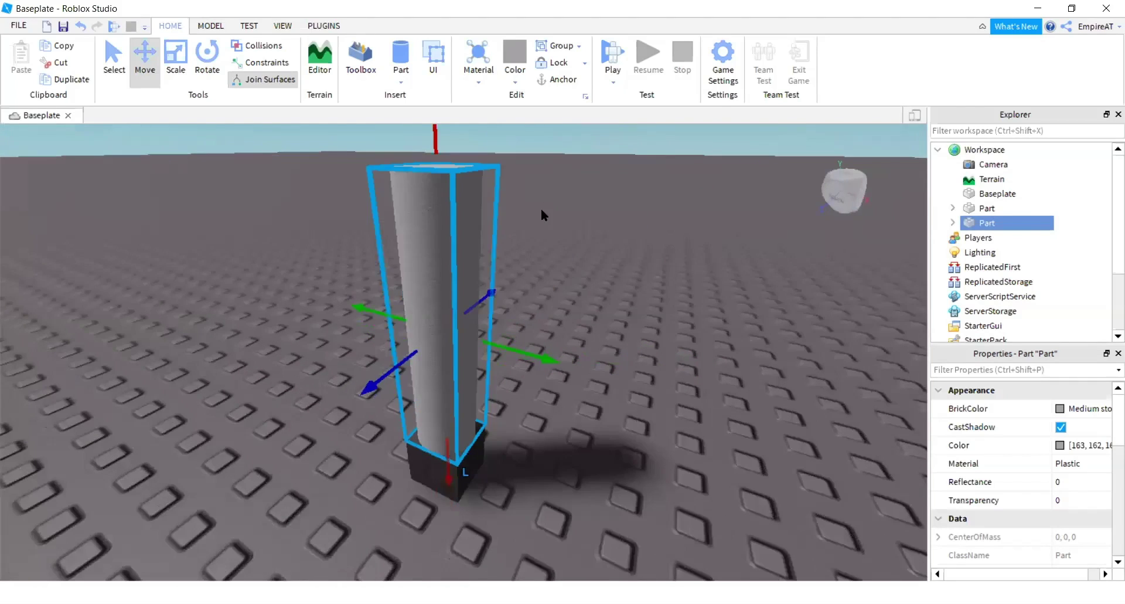
pyautogui.scroll(-3, 540, 209)
pyautogui.moveTo(464, 214)
pyautogui.mouseDown()
pyautogui.moveTo(469, 183)
pyautogui.moveTo(463, 207)
pyautogui.moveTo(457, 176)
pyautogui.moveTo(446, 215)
pyautogui.mouseUp()
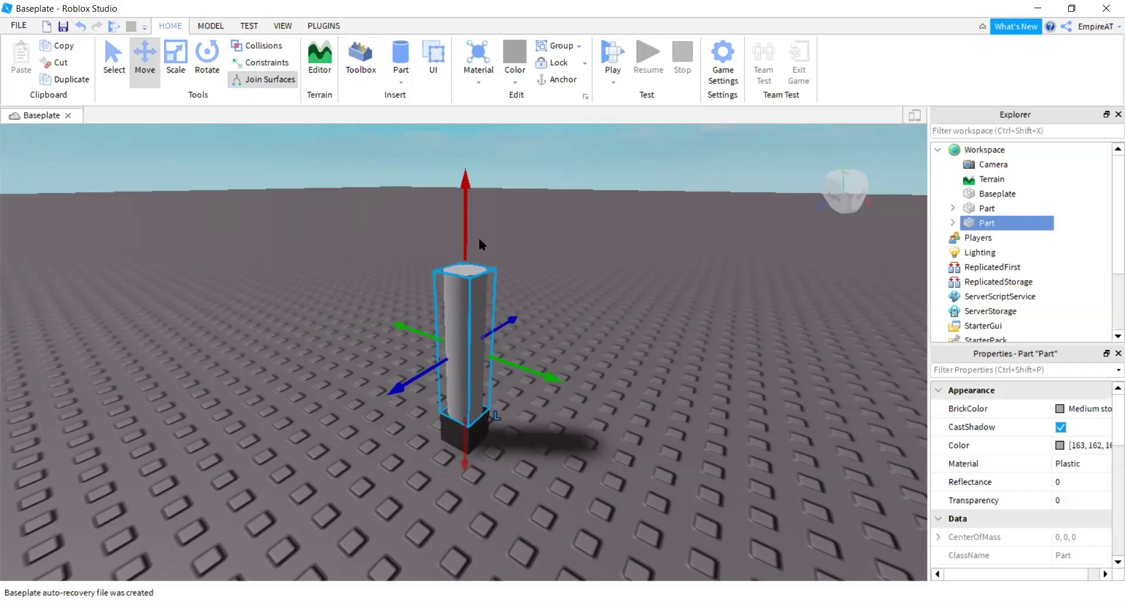
# - Reveal the cylinder's weld in the object tree, then lift the cylinder off the cube and lower it back on
pyautogui.click(952, 224)
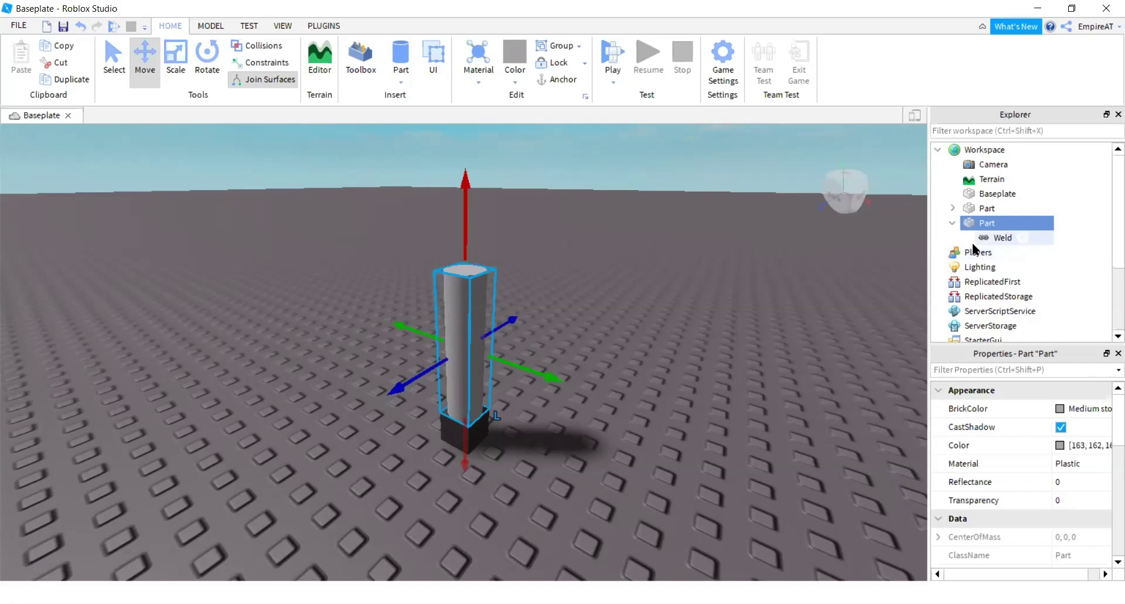
pyautogui.moveTo(463, 221); pyautogui.dragTo(462, 195)
pyautogui.moveTo(991, 223)
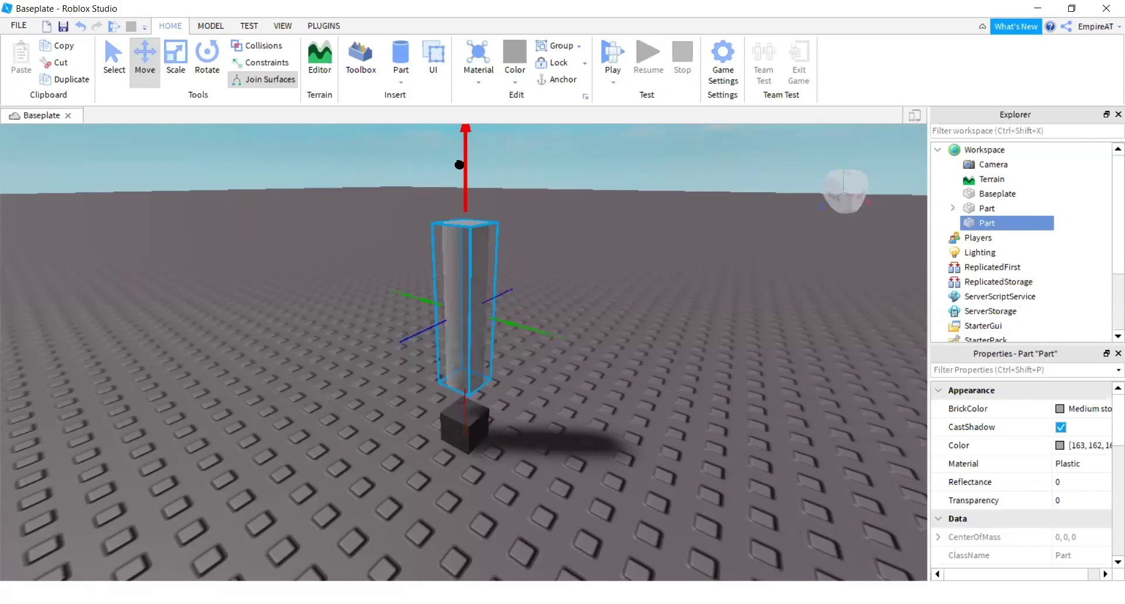
pyautogui.moveTo(461, 196); pyautogui.dragTo(460, 225)
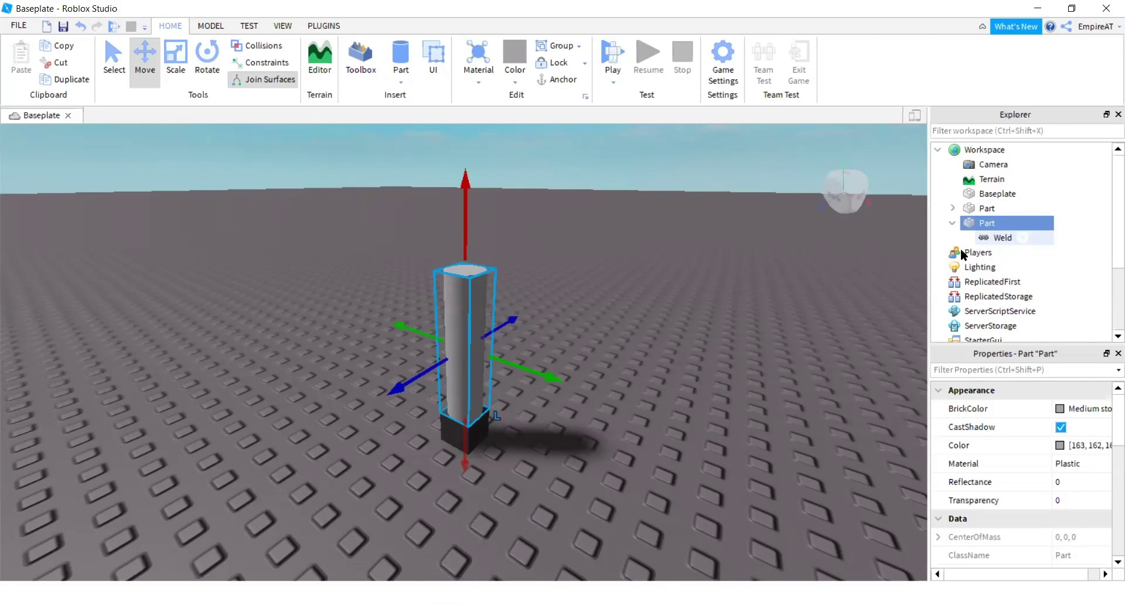
# - Select the dark cube, nudge it along its red axis and release it directly under the cylinder
pyautogui.scroll(3, 446, 439)
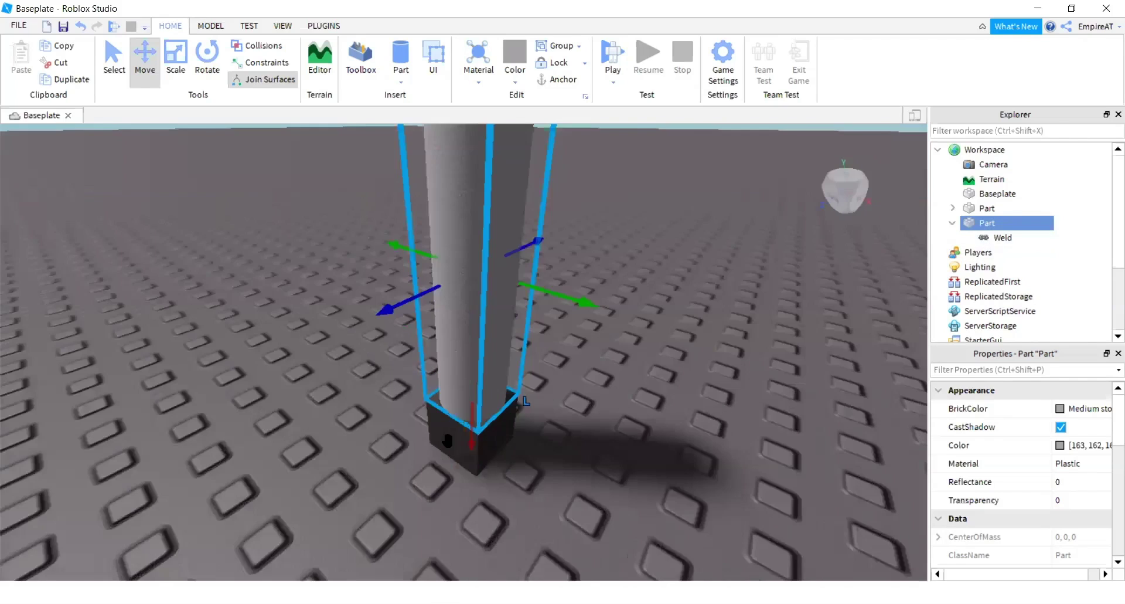
pyautogui.click(484, 460)
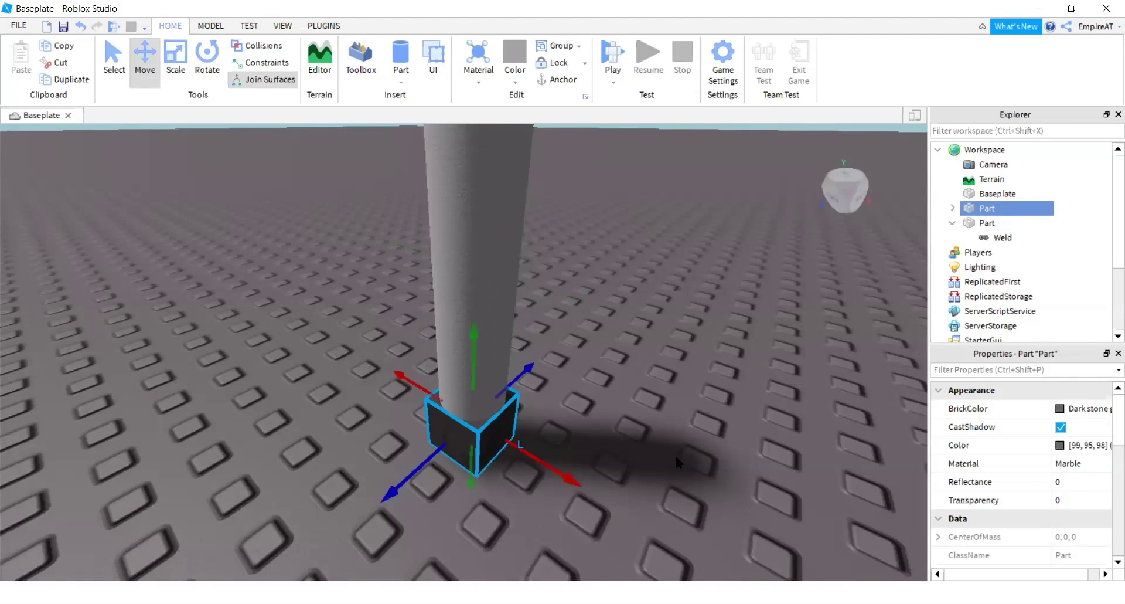
pyautogui.moveTo(558, 486)
pyautogui.mouseDown()
pyautogui.moveTo(569, 499)
pyautogui.moveTo(540, 480)
pyautogui.moveTo(557, 490)
pyautogui.mouseUp()
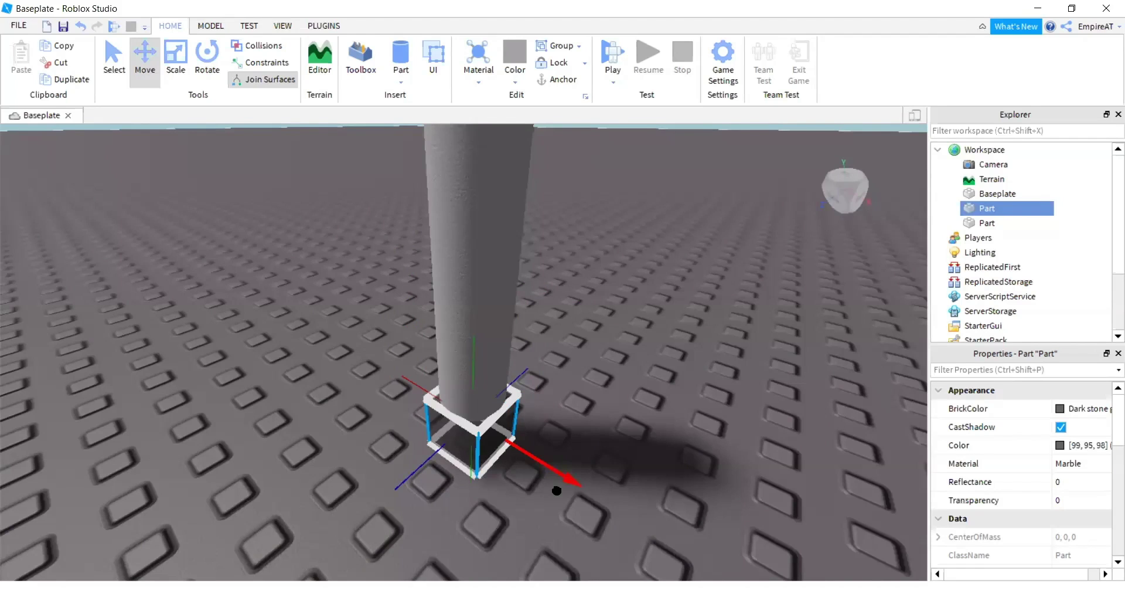
pyautogui.moveTo(556, 491); pyautogui.dragTo(557, 491, button='right')
pyautogui.moveTo(557, 491); pyautogui.dragTo(582, 451)
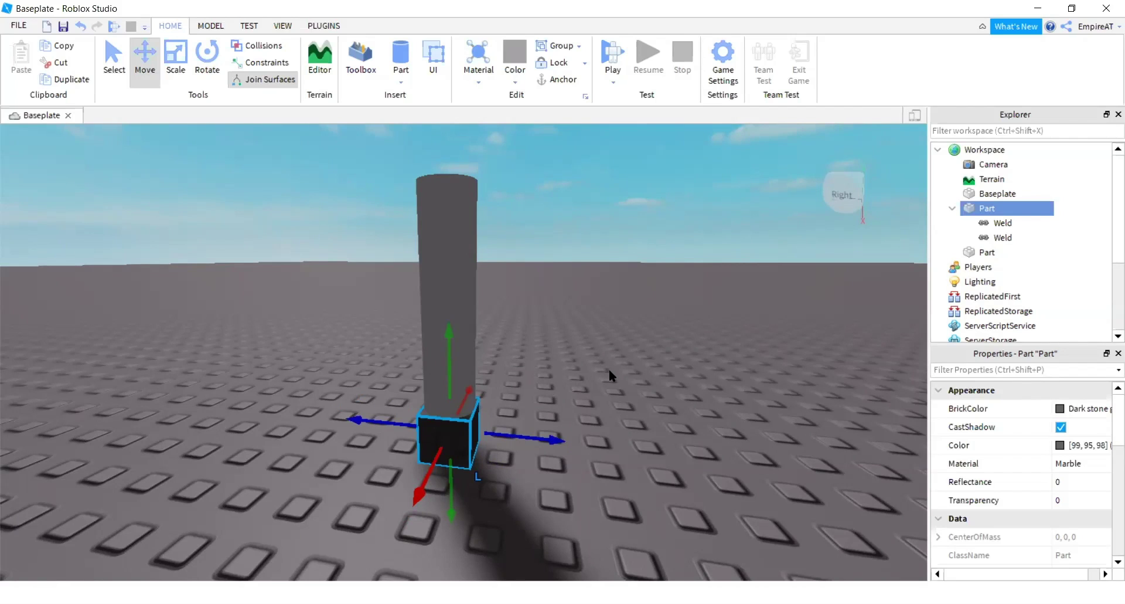
# - Select the cube and cylinder together, raise them slightly above the baseplate and deselect them
pyautogui.moveTo(589, 279); pyautogui.dragTo(589, 279, button='right')
pyautogui.moveTo(369, 172); pyautogui.dragTo(558, 410)
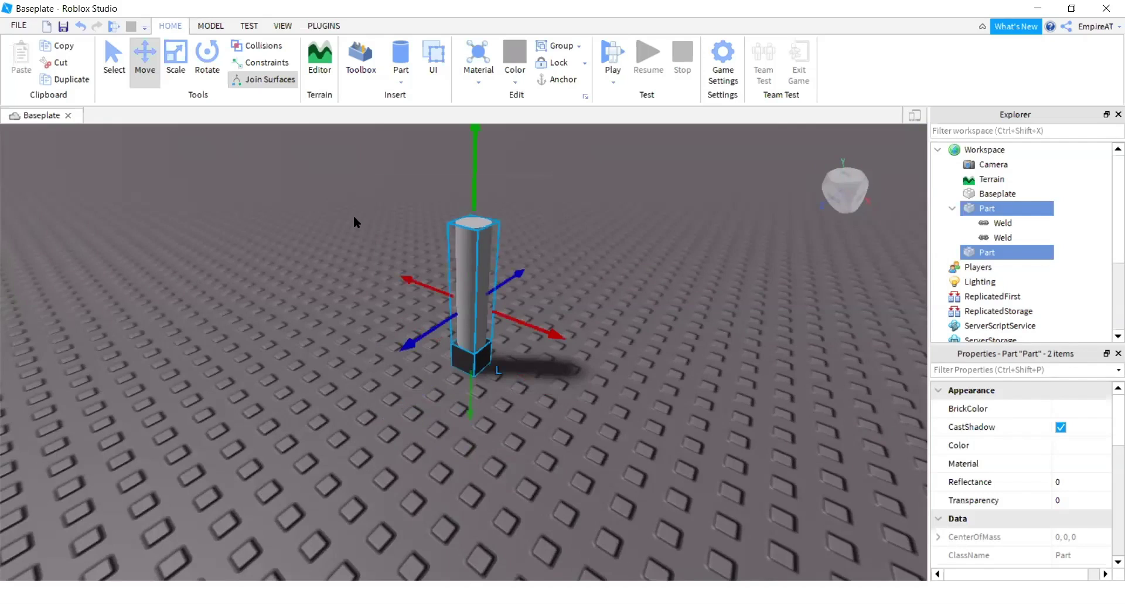
pyautogui.moveTo(353, 213); pyautogui.dragTo(354, 222, button='right')
pyautogui.scroll(3, 354, 222)
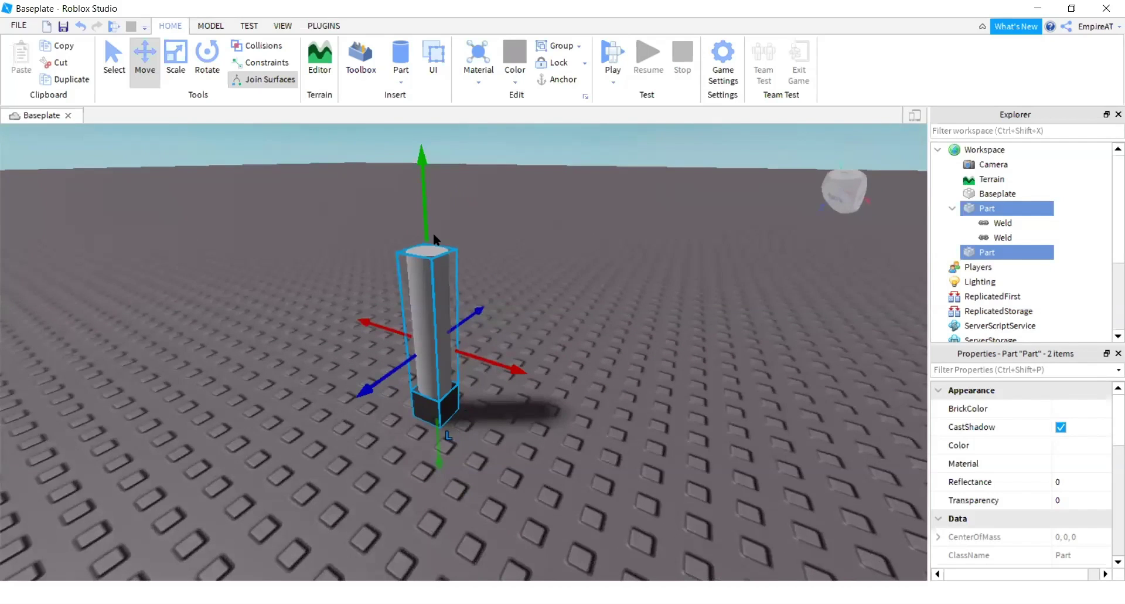
pyautogui.moveTo(428, 233); pyautogui.dragTo(430, 202)
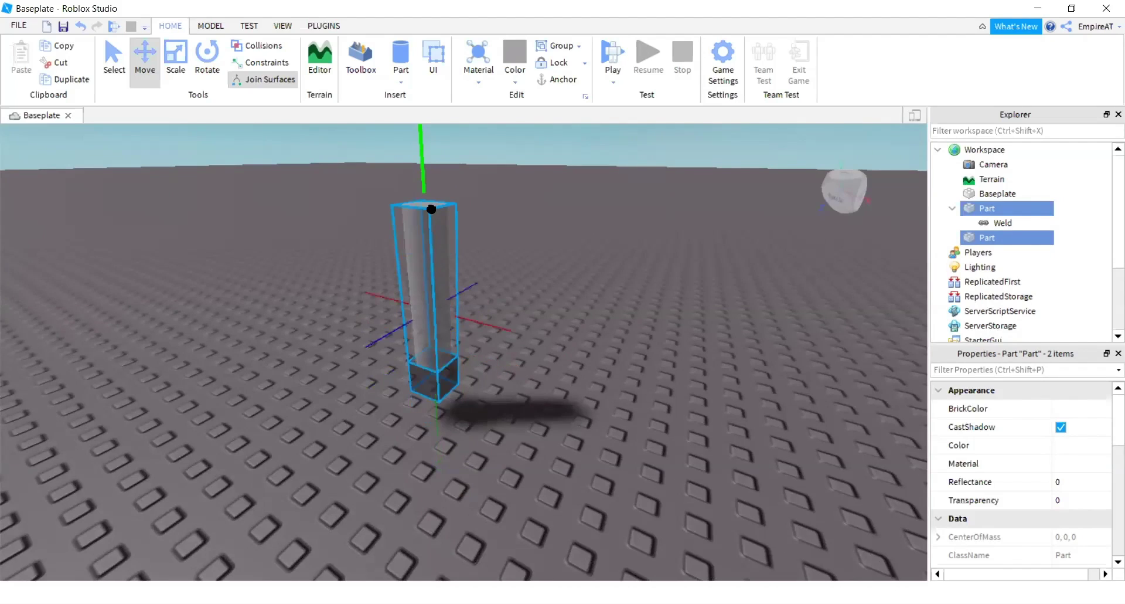
pyautogui.click(284, 409)
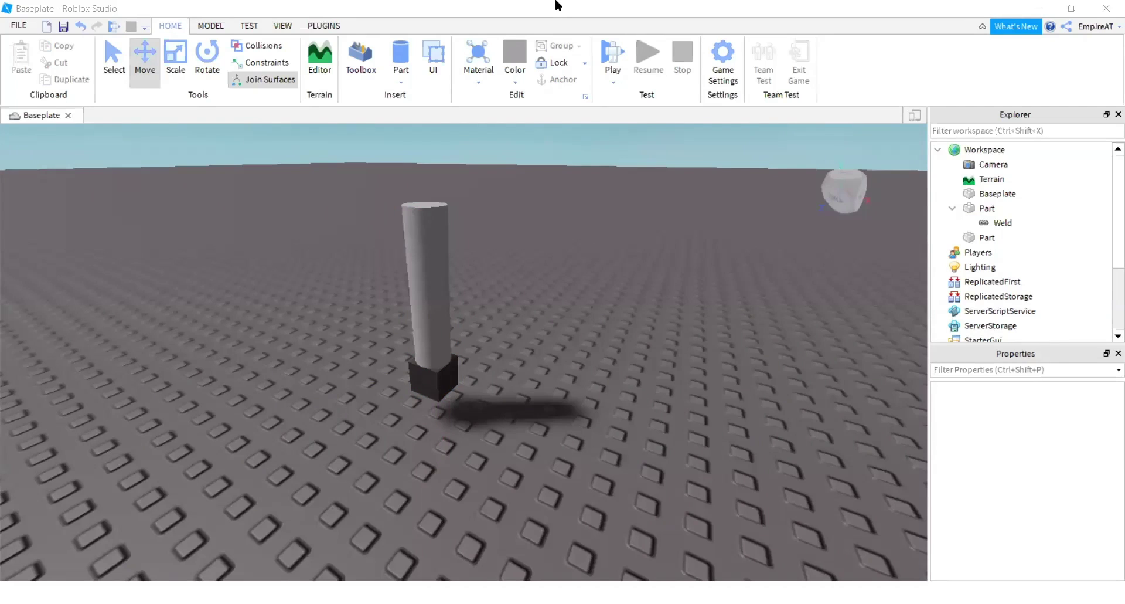
# - Set the cylinder's BrickColor to Bright green
pyautogui.click(556, 2)
pyautogui.click(421, 248)
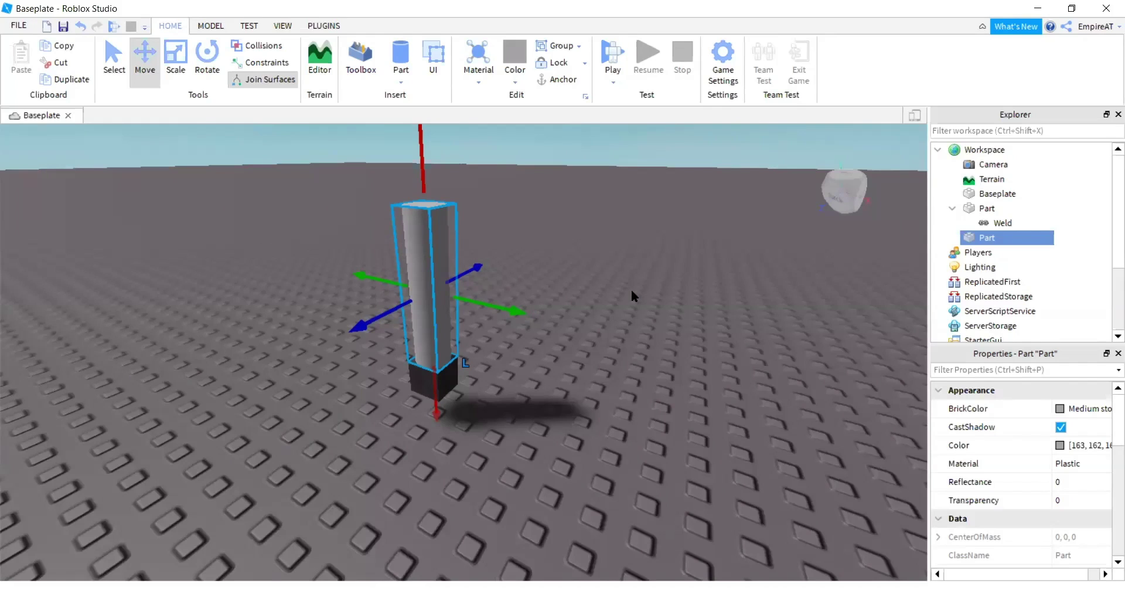
pyautogui.click(1083, 409)
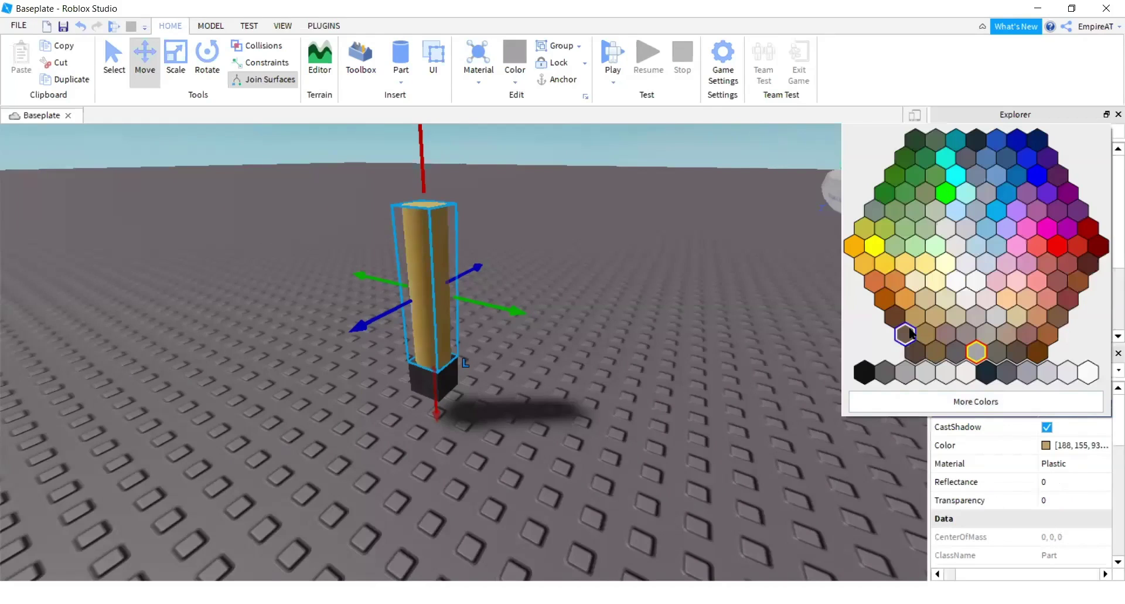
pyautogui.click(905, 194)
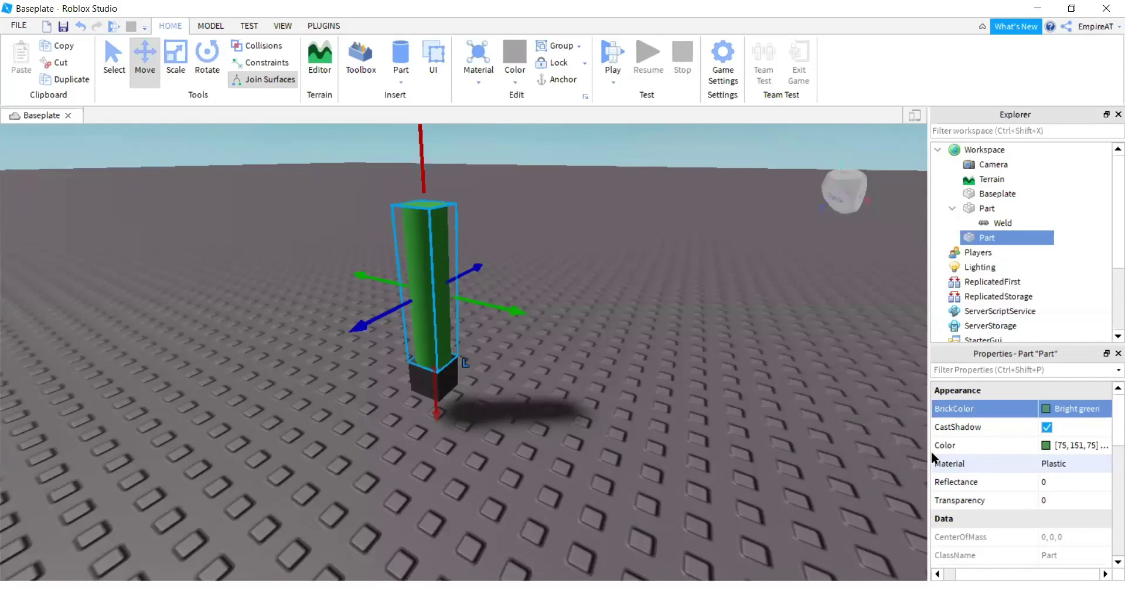
# - Set the cylinder's material to ForceField and view it up close
pyautogui.click(1068, 463)
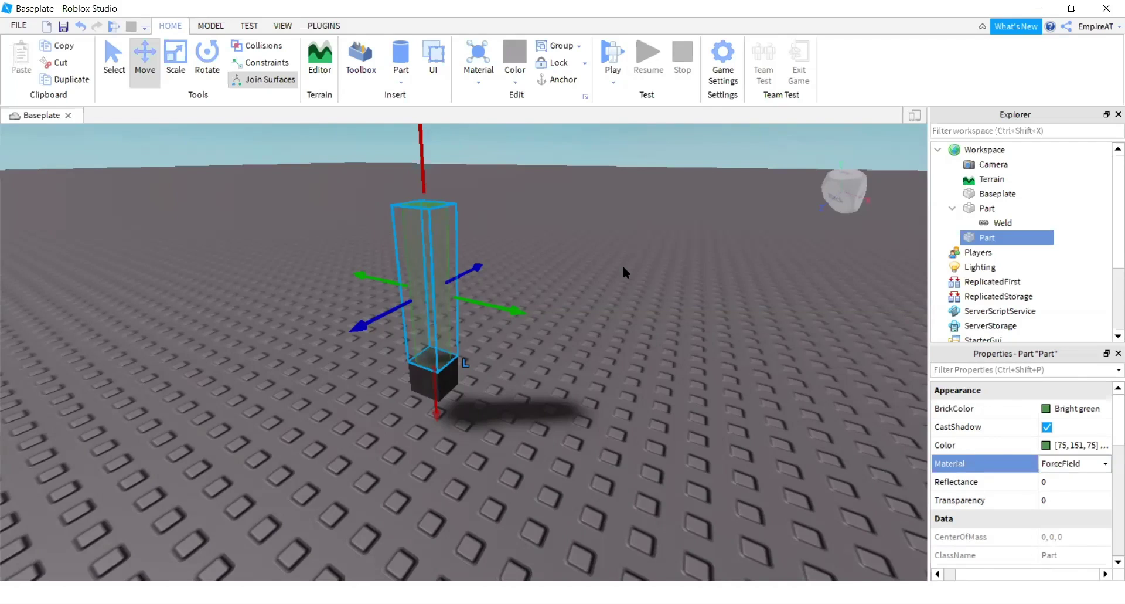
pyautogui.moveTo(625, 269); pyautogui.dragTo(624, 268, button='right')
pyautogui.press('w')
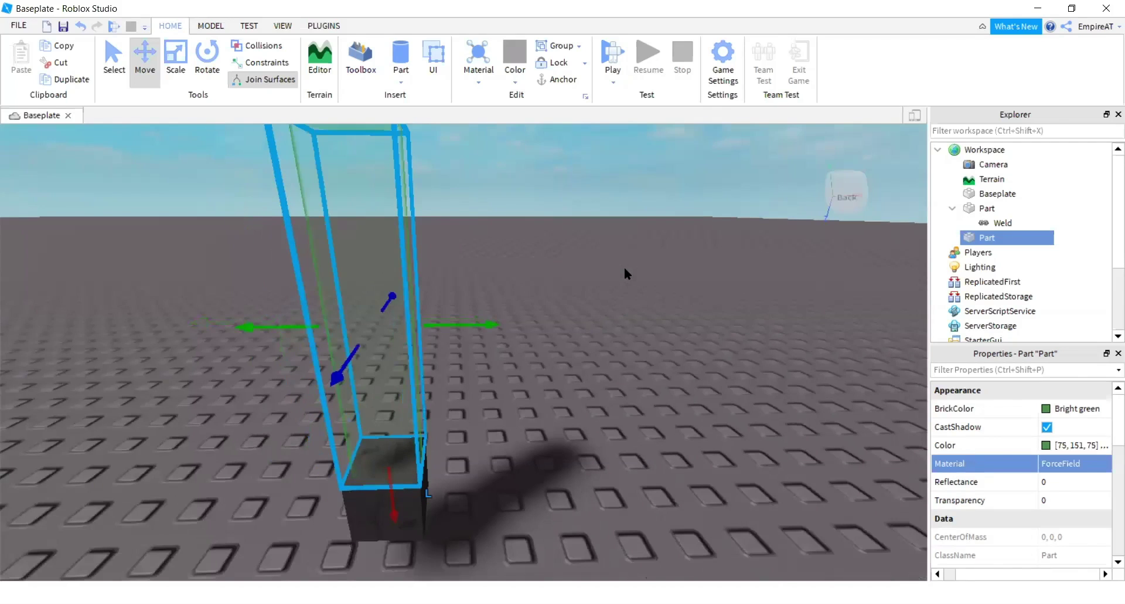
# - Change the cylinder's material to Fabric and inspect its texture
pyautogui.click(1068, 461)
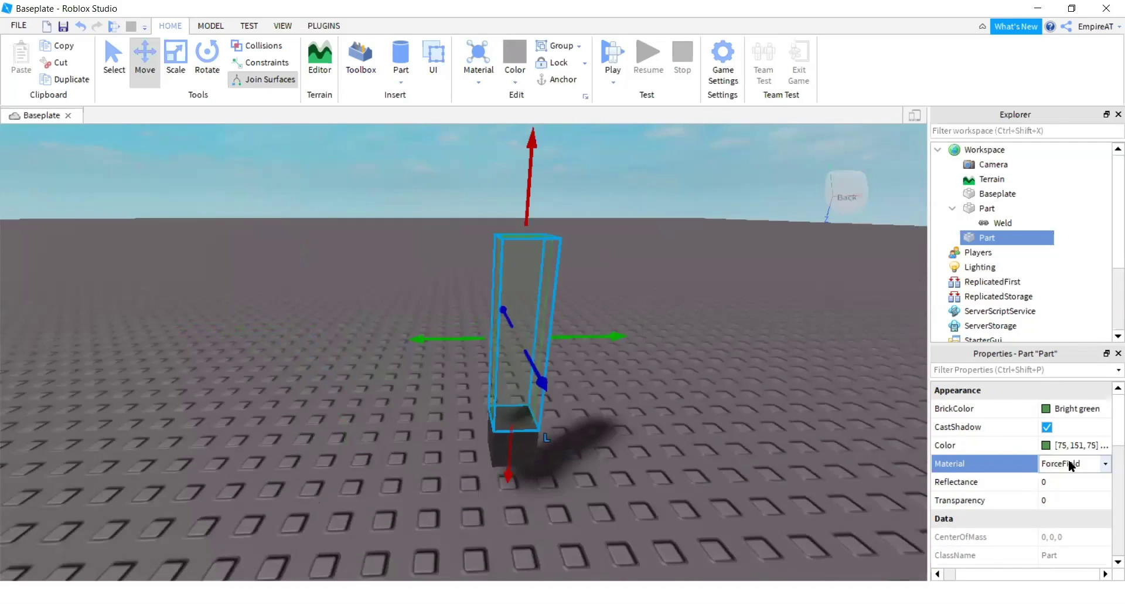
pyautogui.click(1069, 462)
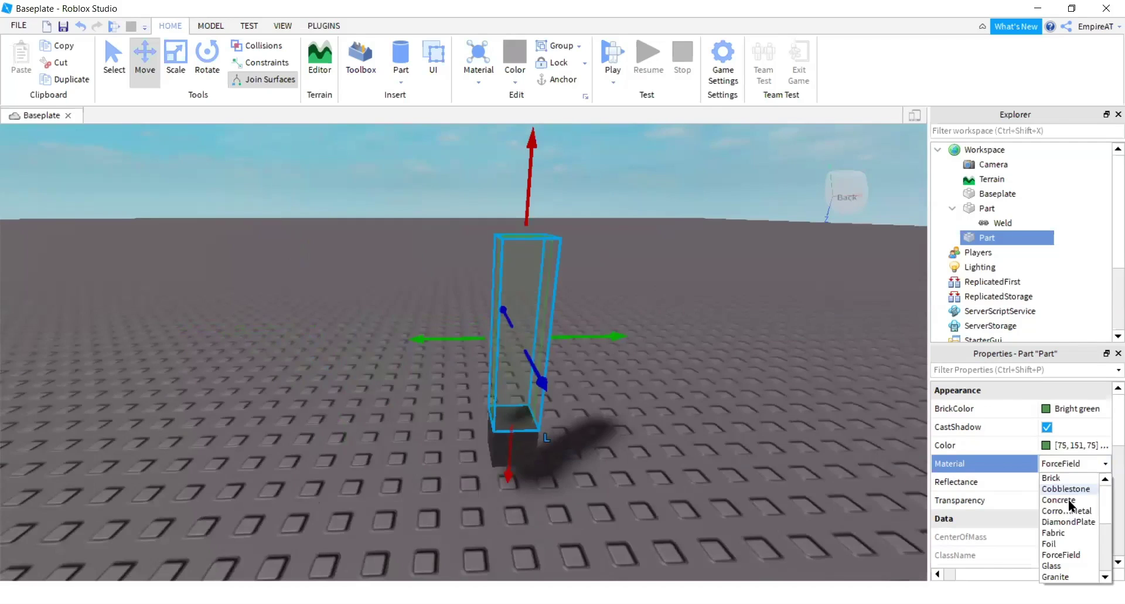
pyautogui.click(1070, 533)
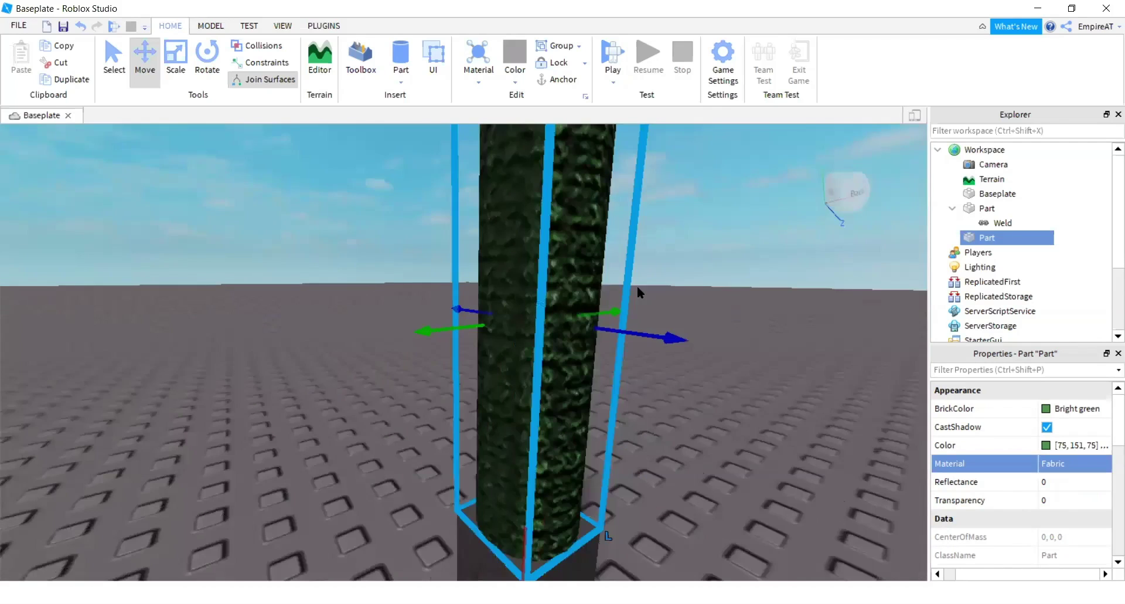
pyautogui.moveTo(637, 286); pyautogui.dragTo(639, 287, button='right')
pyautogui.scroll(-3, 637, 286)
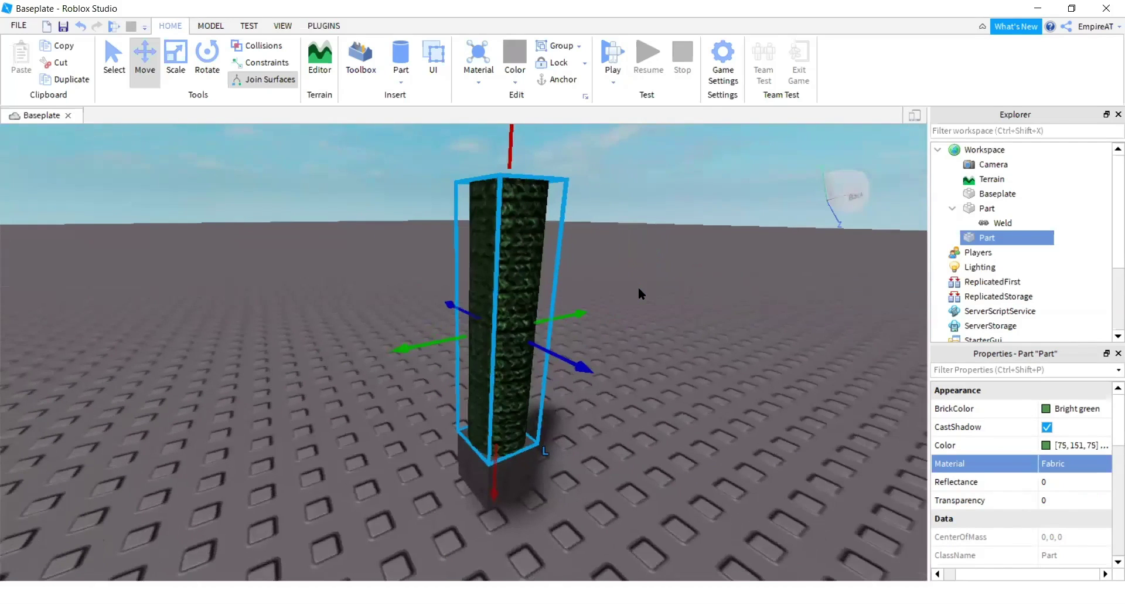
# - Change the cylinder's material to Neon, then deselect it and view it from several angles
pyautogui.click(1085, 466)
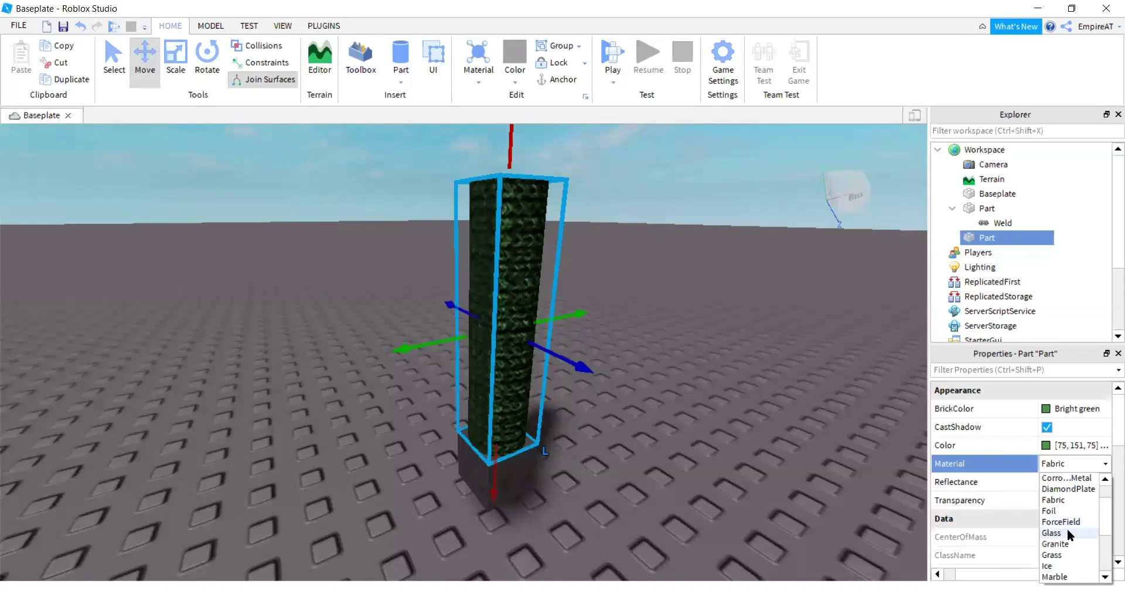
pyautogui.scroll(1, 1067, 530)
pyautogui.scroll(-1, 1066, 542)
pyautogui.scroll(-1, 1069, 534)
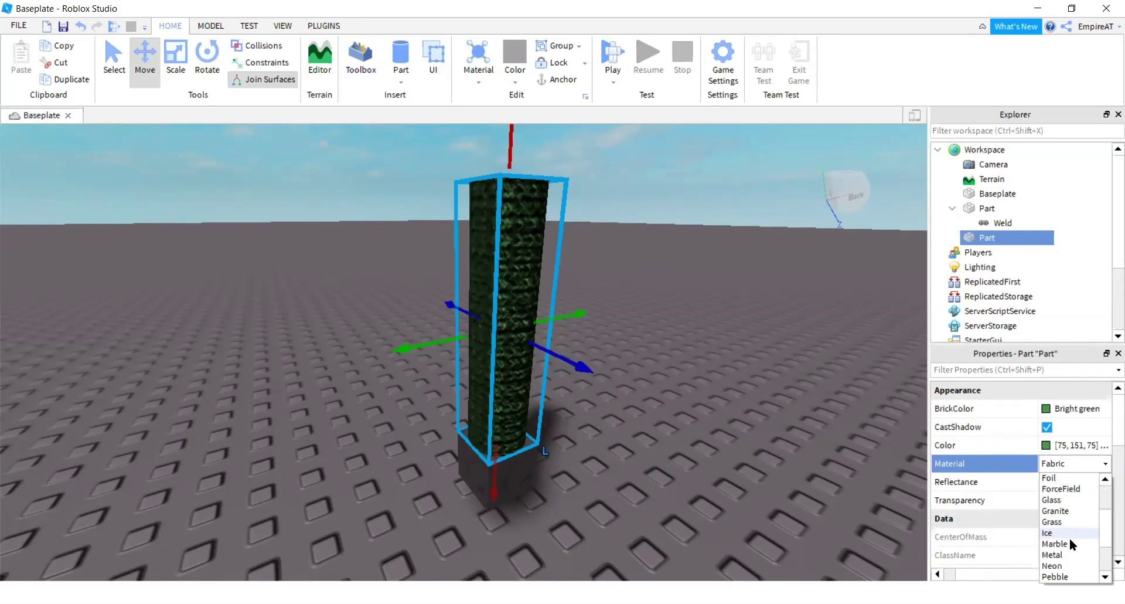
pyautogui.press('Return')
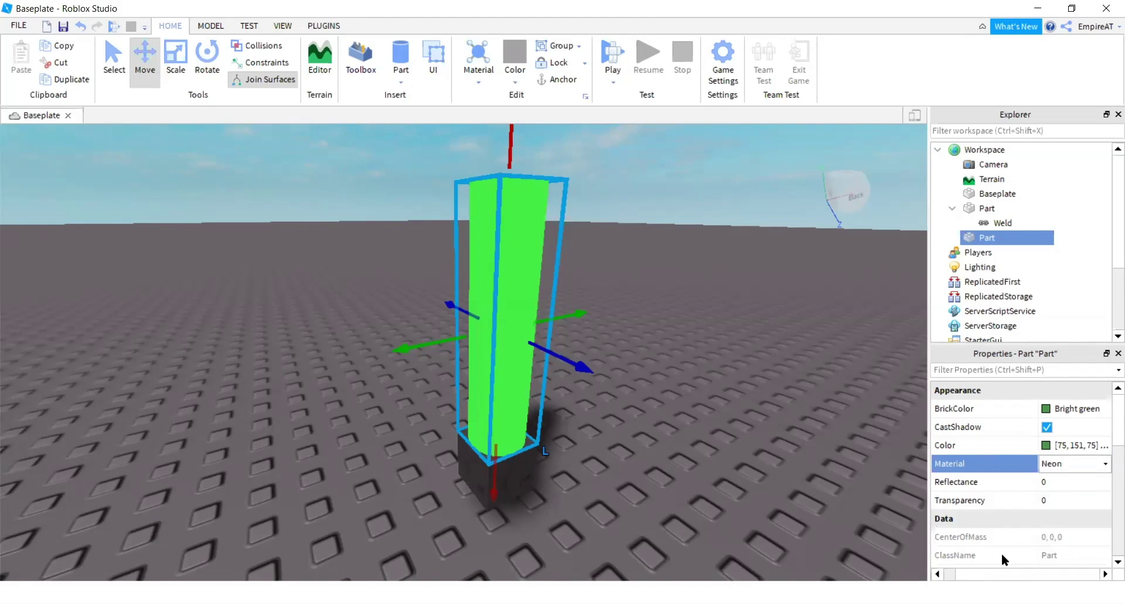
pyautogui.scroll(-2, 598, 281)
pyautogui.moveTo(599, 281); pyautogui.dragTo(603, 348, button='right')
pyautogui.click(604, 349)
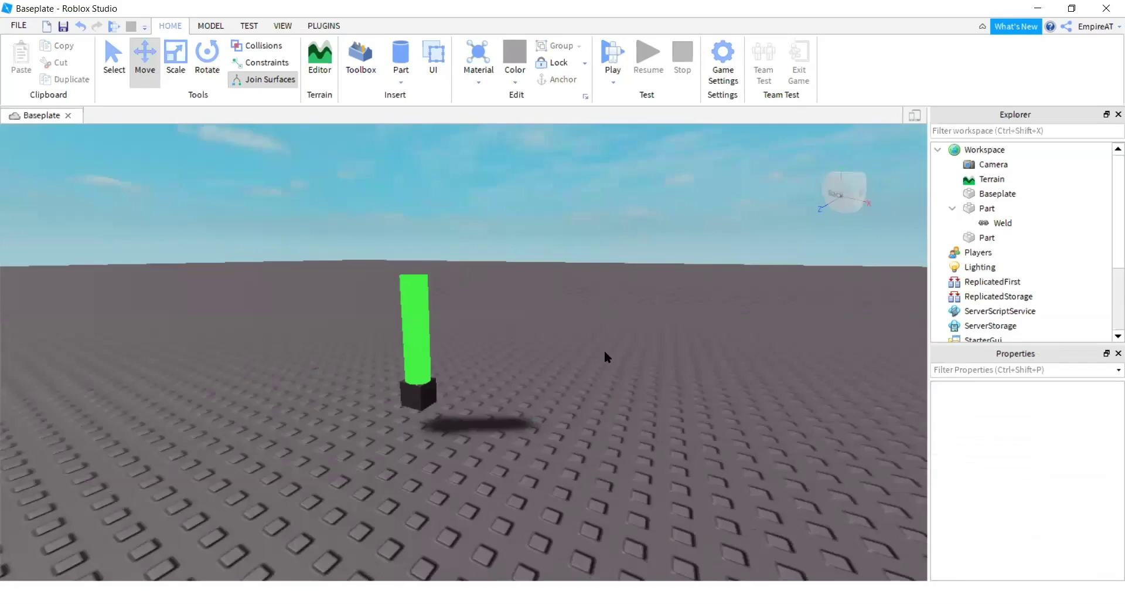
pyautogui.scroll(2, 595, 290)
pyautogui.moveTo(596, 290); pyautogui.dragTo(599, 288, button='right')
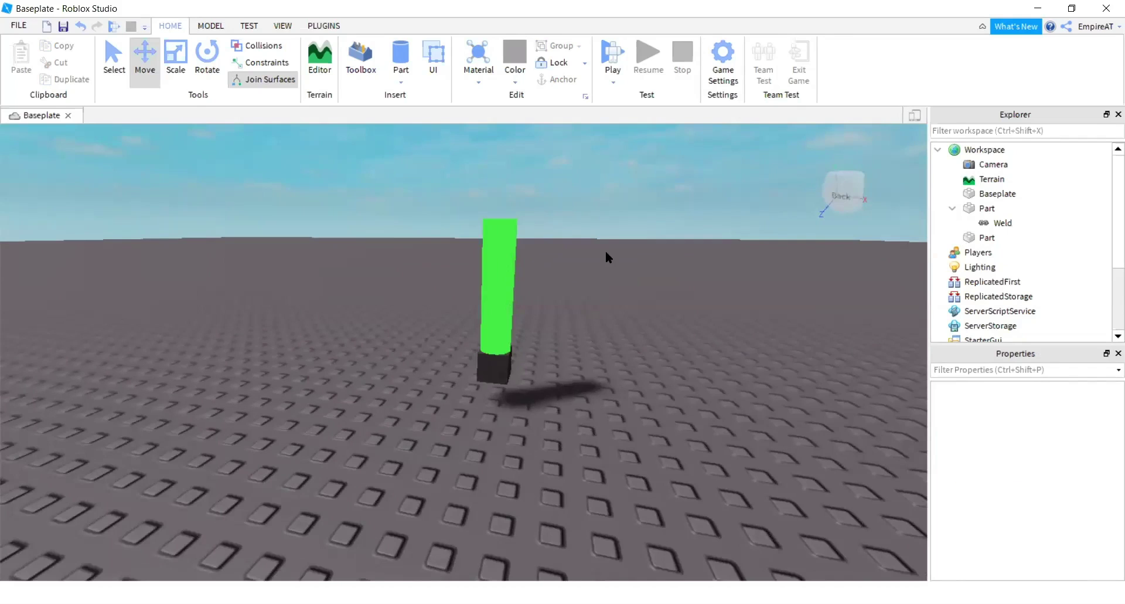
# - Examine the green neon cylinder and its dark base block up close and from several angles
pyautogui.moveTo(606, 251); pyautogui.dragTo(606, 252, button='right')
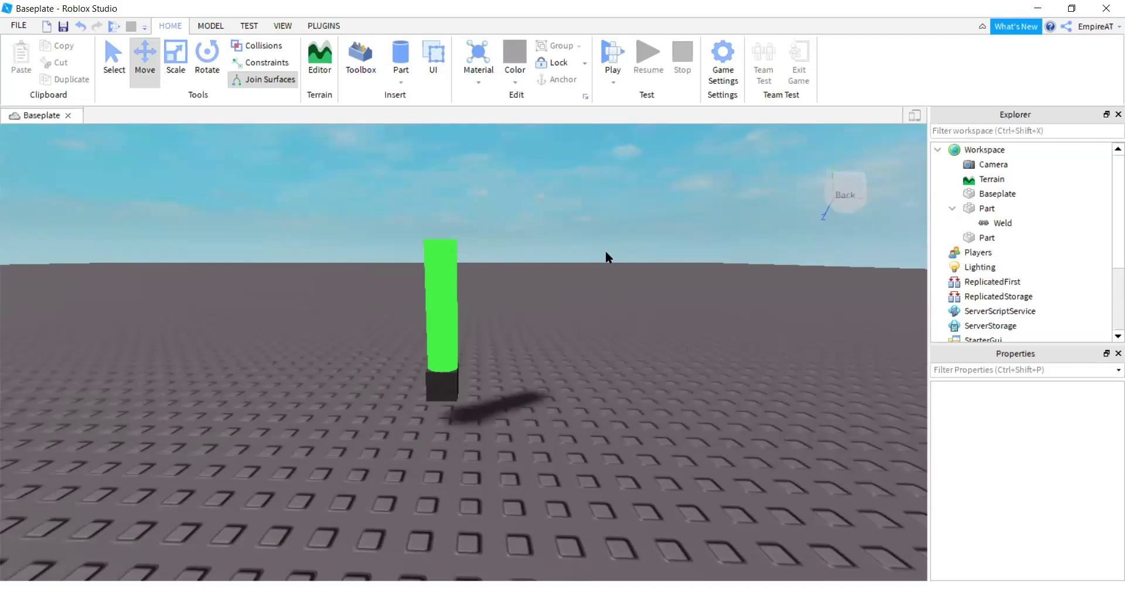
pyautogui.press('a')
pyautogui.moveTo(529, 219); pyautogui.dragTo(536, 219, button='right')
pyautogui.press('w')
pyautogui.press('w')
pyautogui.press('s')
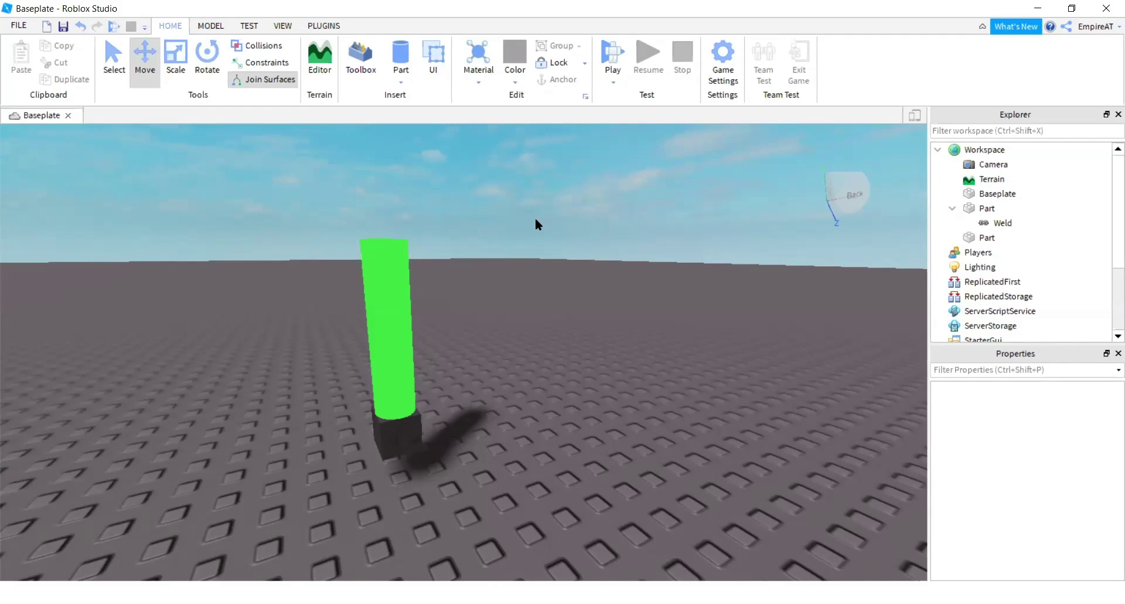
pyautogui.press('w')
pyautogui.moveTo(535, 220); pyautogui.dragTo(536, 221, button='right')
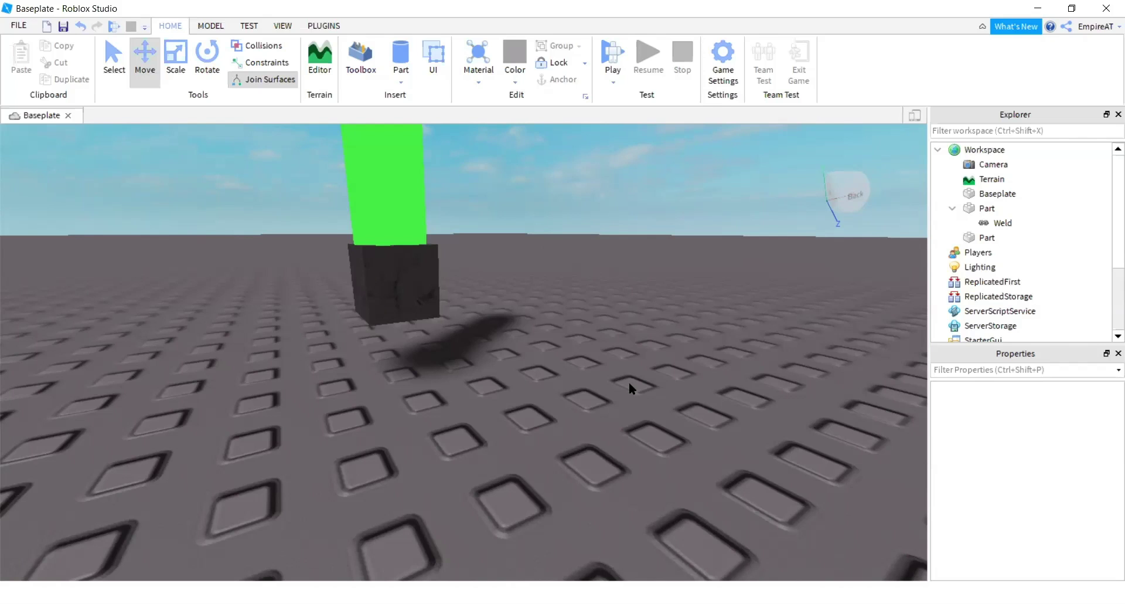
pyautogui.moveTo(521, 250); pyautogui.dragTo(523, 243, button='right')
pyautogui.press('s')
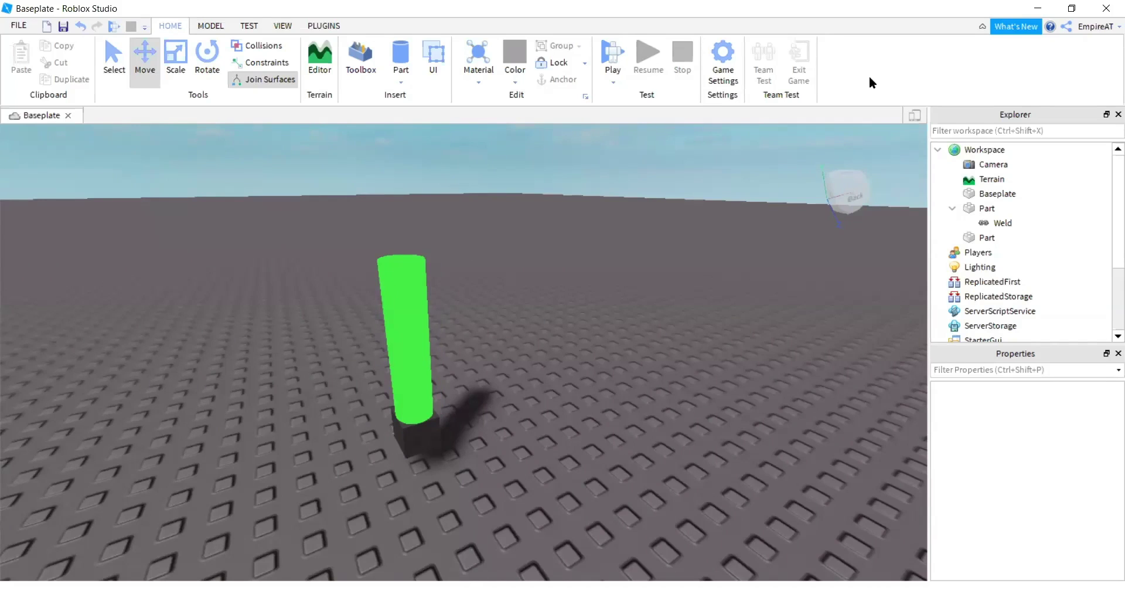
# - Insert a Tool into Workspace and place both the cylinder and the base block inside it
pyautogui.click(1014, 150)
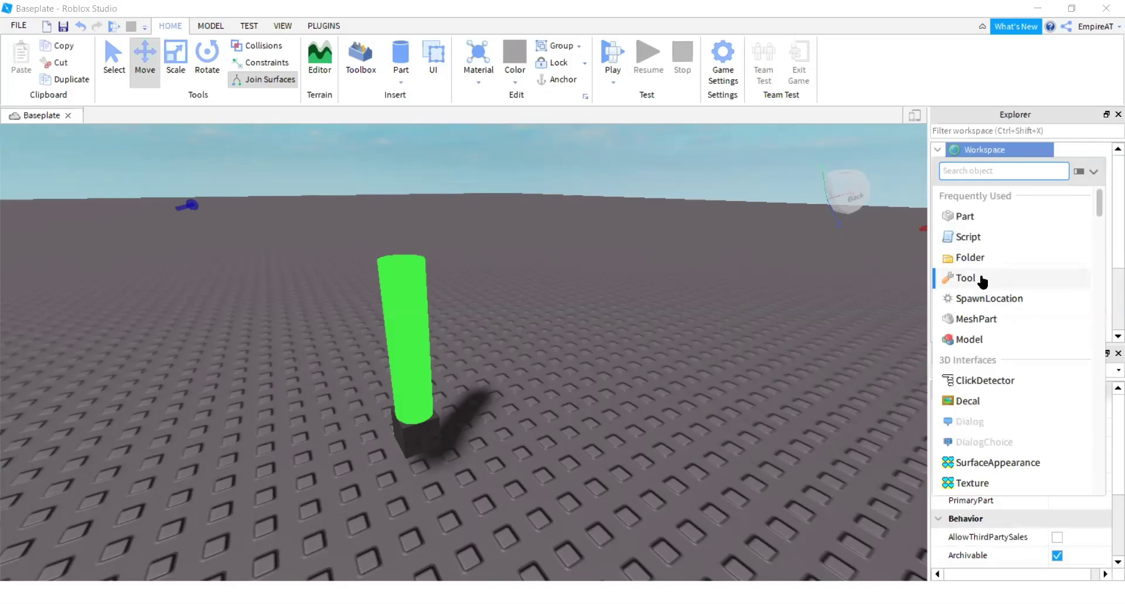
pyautogui.click(982, 279)
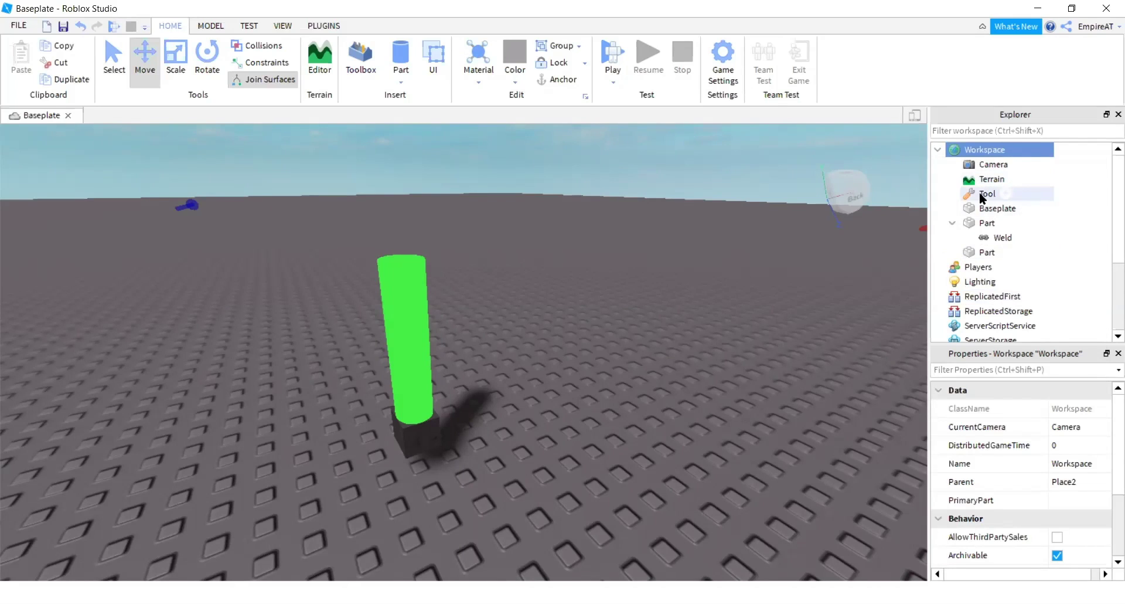
pyautogui.moveTo(317, 221); pyautogui.dragTo(476, 518)
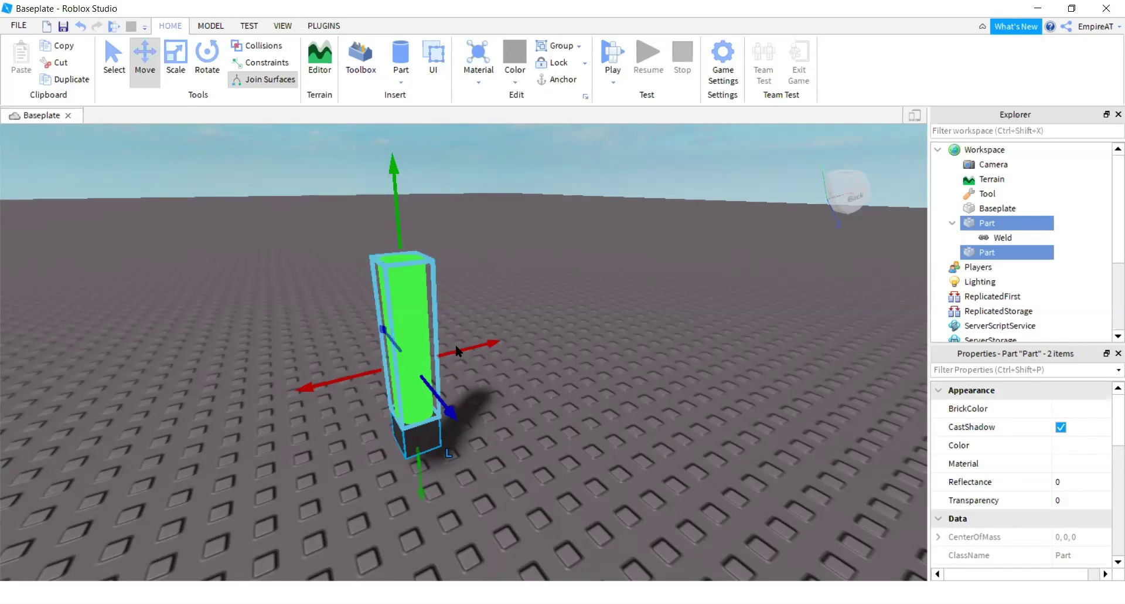
pyautogui.moveTo(973, 223); pyautogui.dragTo(975, 196)
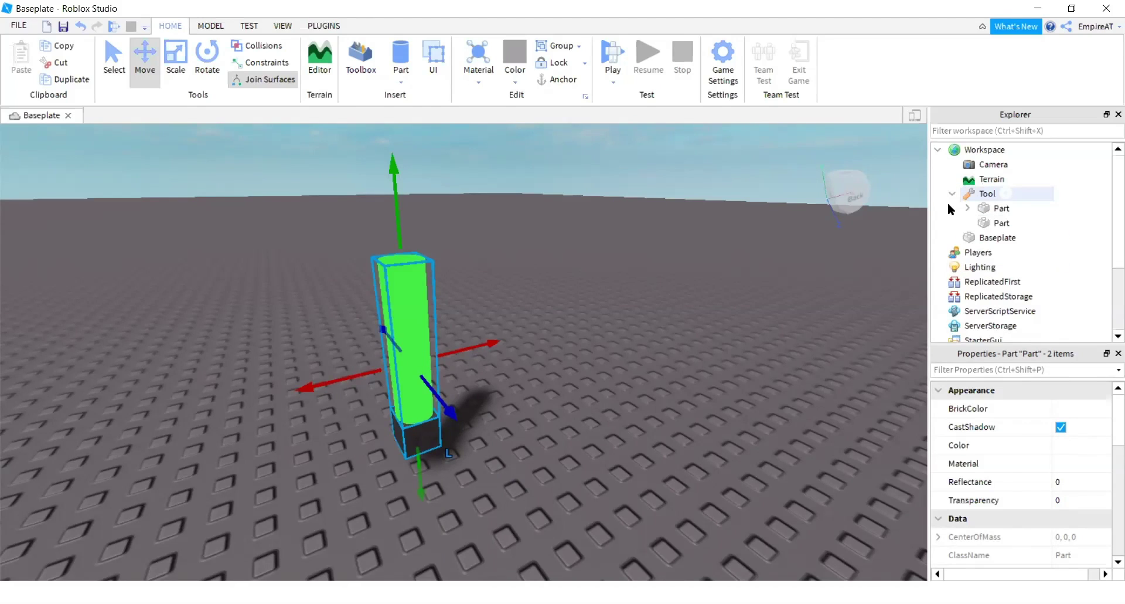
pyautogui.click(973, 193)
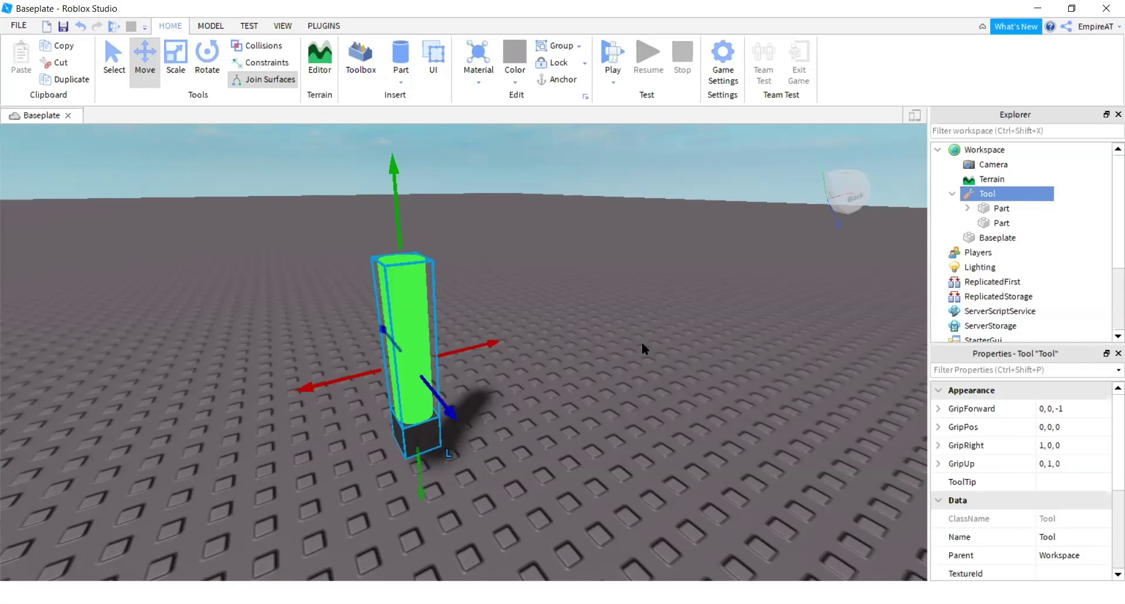
# - Identify the dark base block among the Tool's parts and rename it Handle
pyautogui.click(999, 208)
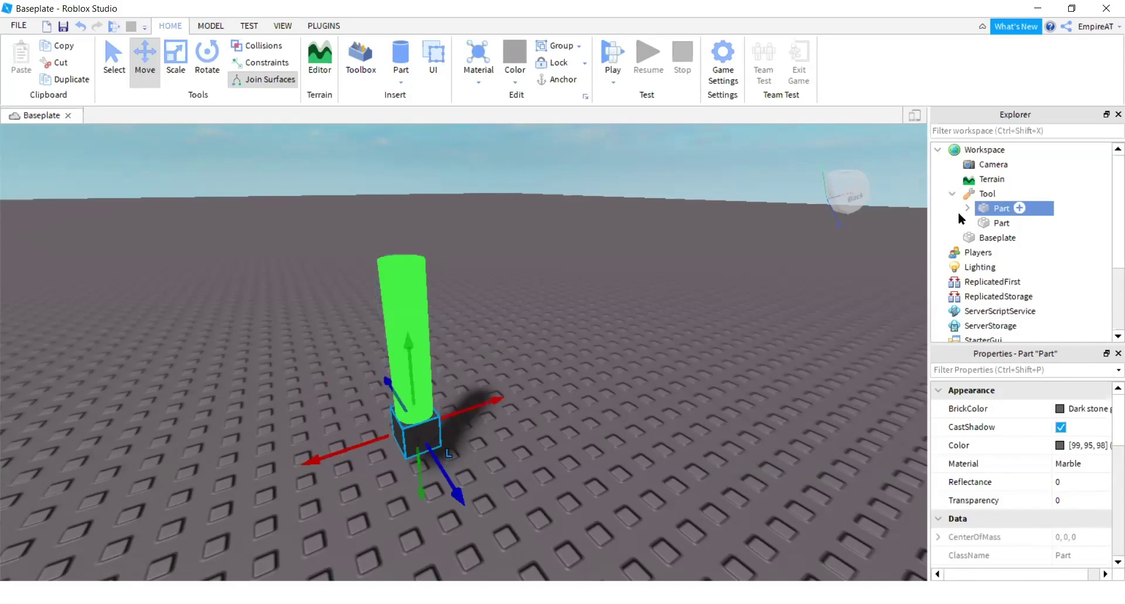
pyautogui.click(988, 224)
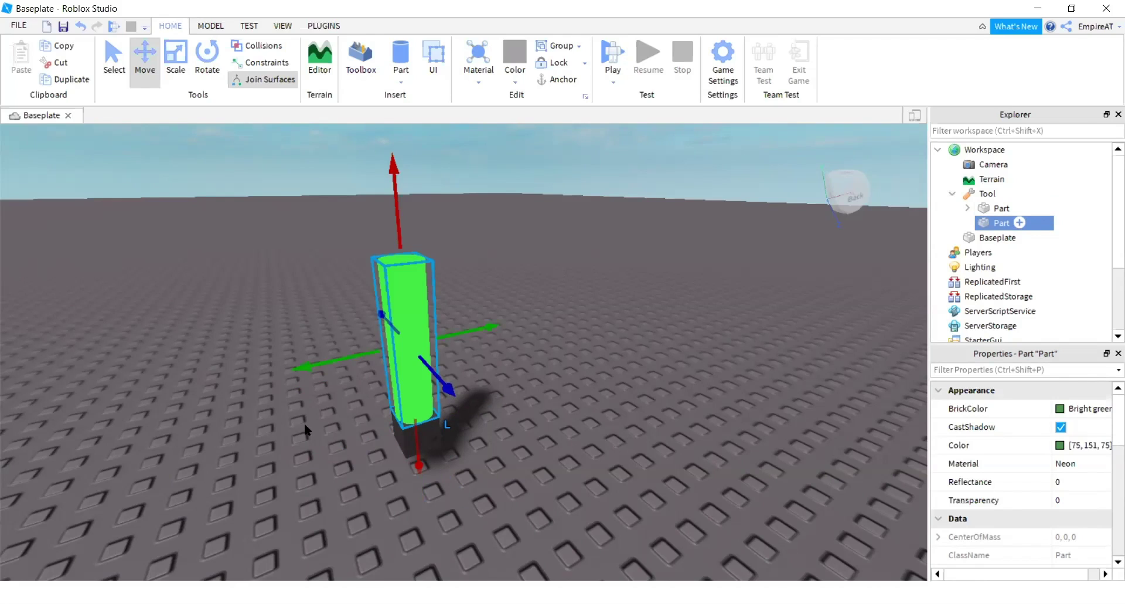
pyautogui.click(417, 440)
pyautogui.rightClick(1001, 208)
pyautogui.click(1011, 90)
pyautogui.write('Handle')
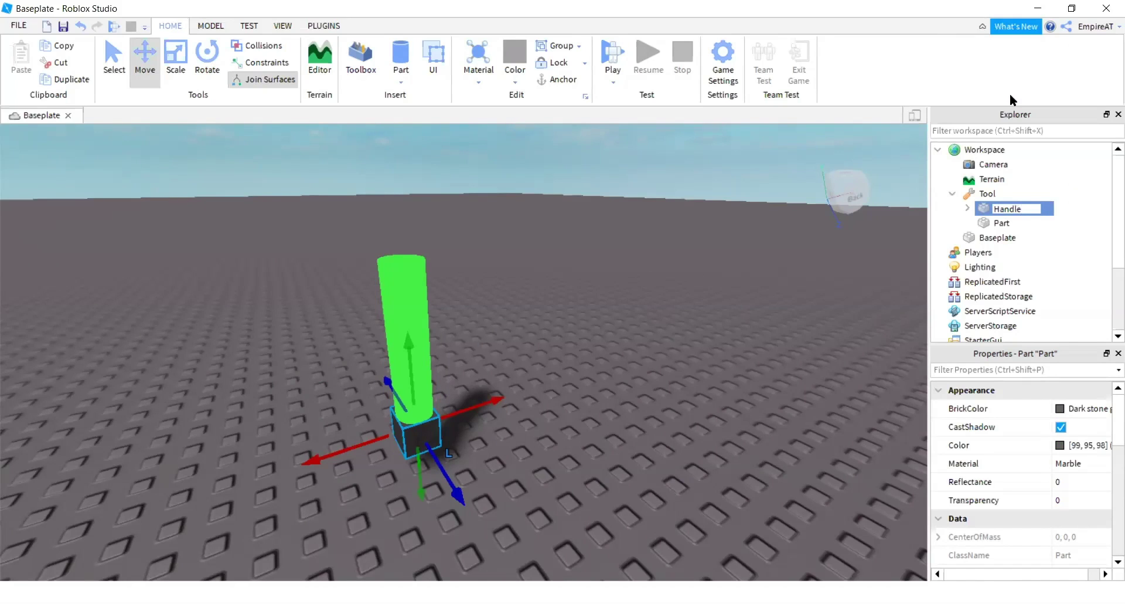
pyautogui.press('Return')
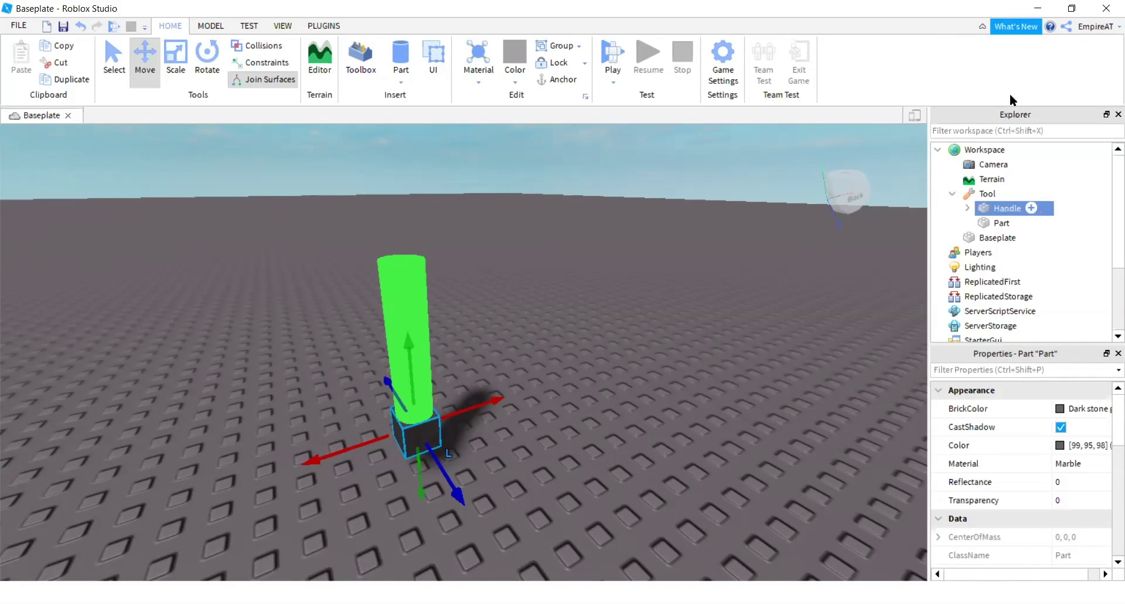
# - Rename the Tool as Lightsaber
pyautogui.click(980, 195)
pyautogui.rightClick(979, 195)
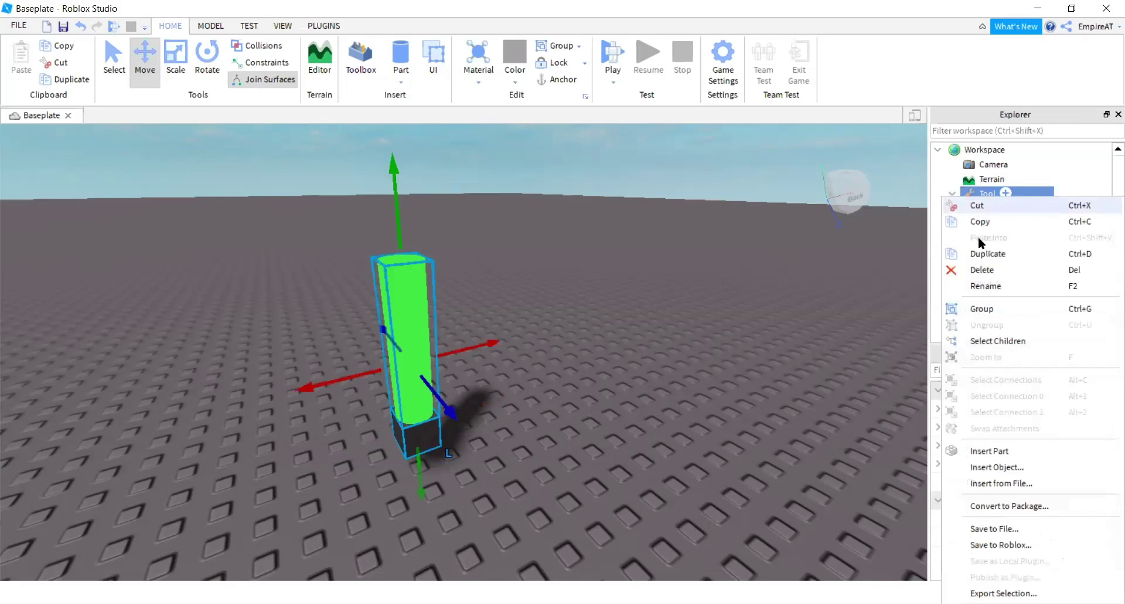
pyautogui.click(999, 286)
pyautogui.write('Li')
pyautogui.write('ghtsab')
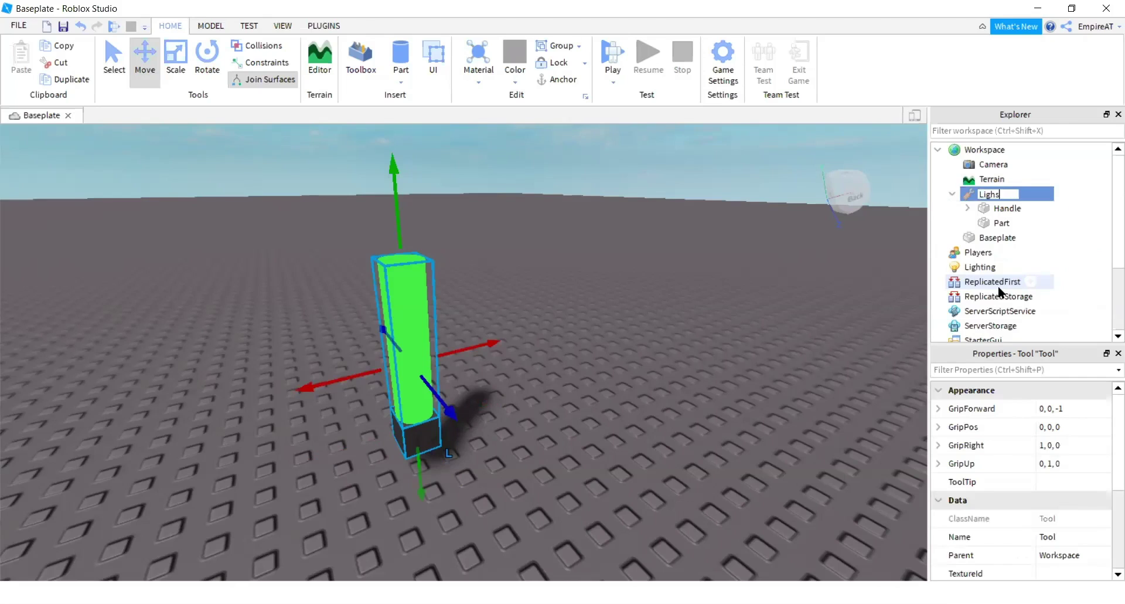
pyautogui.write('er')
pyautogui.press('Return')
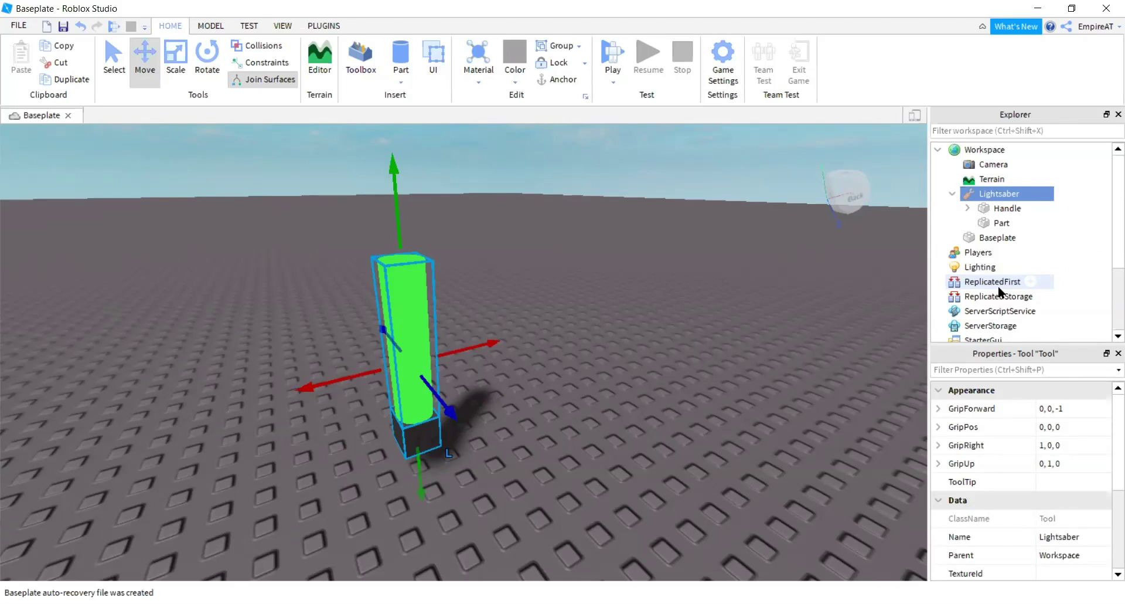
# - Start a playtest and walk the character to the lightsaber to pick it up
pyautogui.click(613, 55)
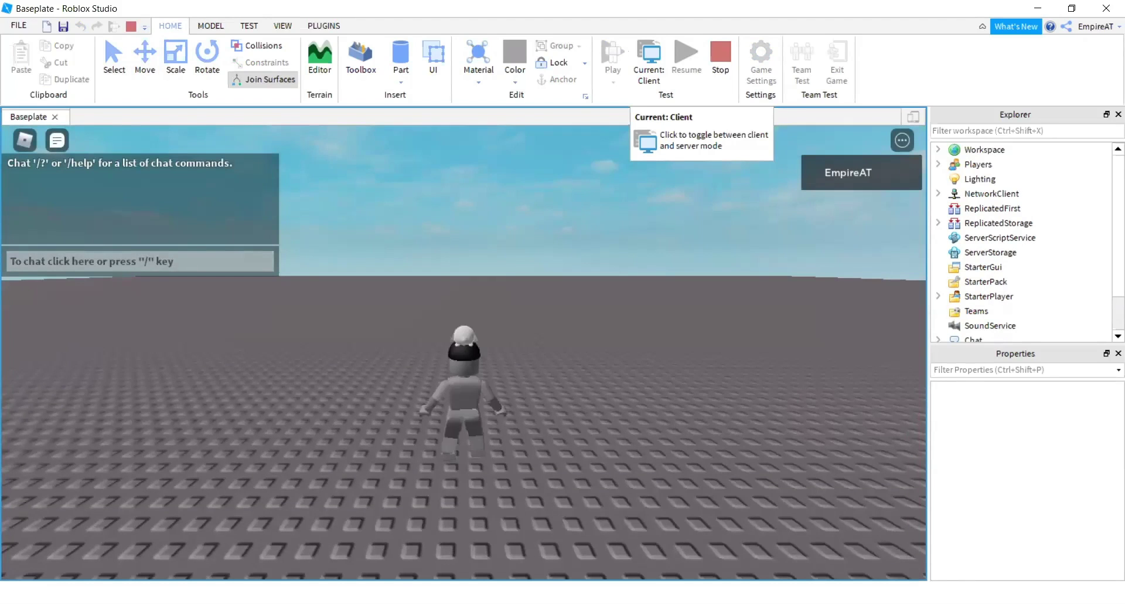
pyautogui.moveTo(515, 261); pyautogui.dragTo(513, 261, button='right')
pyautogui.press('w')
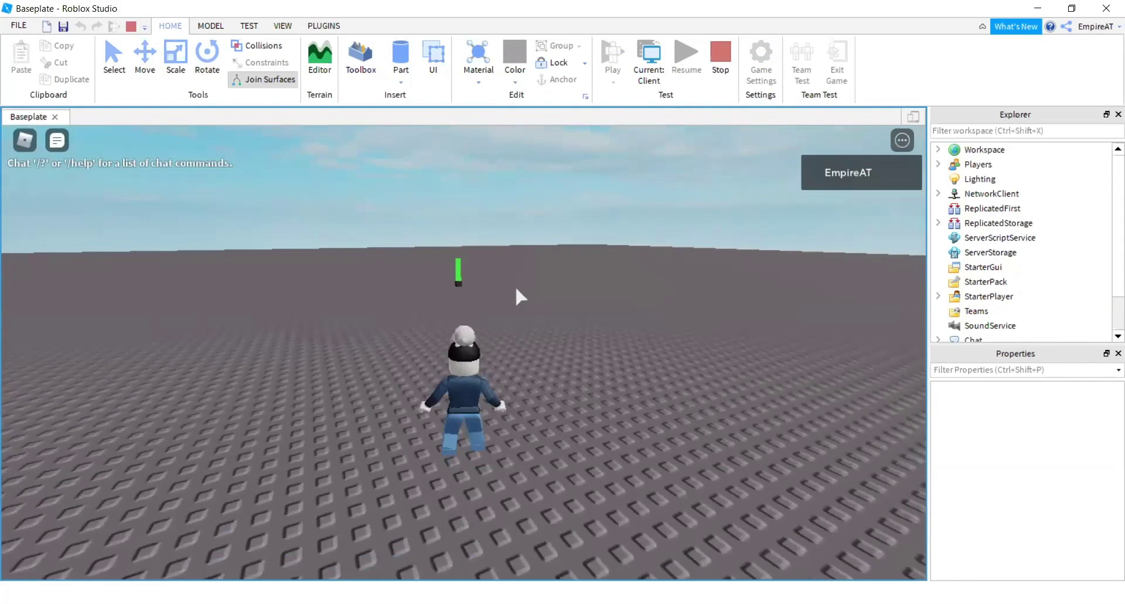
pyautogui.press('w')
pyautogui.press('w')
pyautogui.moveTo(551, 281); pyautogui.dragTo(551, 279, button='right')
pyautogui.press('d')
pyautogui.press('w')
pyautogui.press('a')
pyautogui.press('w')
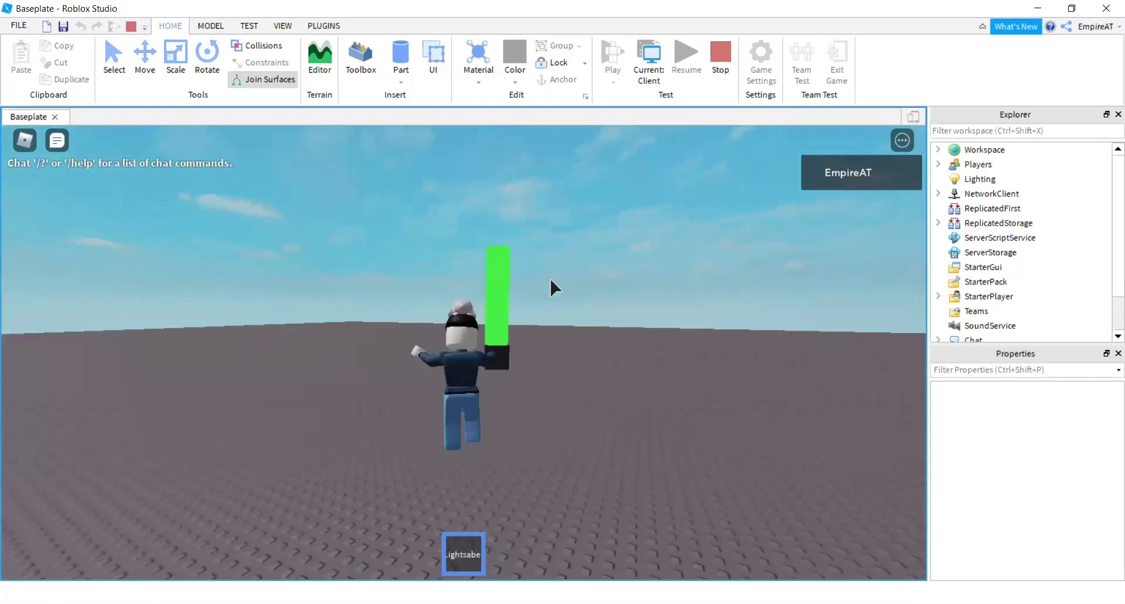
# - Run and jump around the baseplate holding the lightsaber, view it from different sides, and stop the playtest
pyautogui.press('s')
pyautogui.moveTo(551, 280); pyautogui.dragTo(551, 279, button='right')
pyautogui.press('w')
pyautogui.press('space')
pyautogui.press('d')
pyautogui.press('a')
pyautogui.press('w')
pyautogui.scroll(-4, 550, 280)
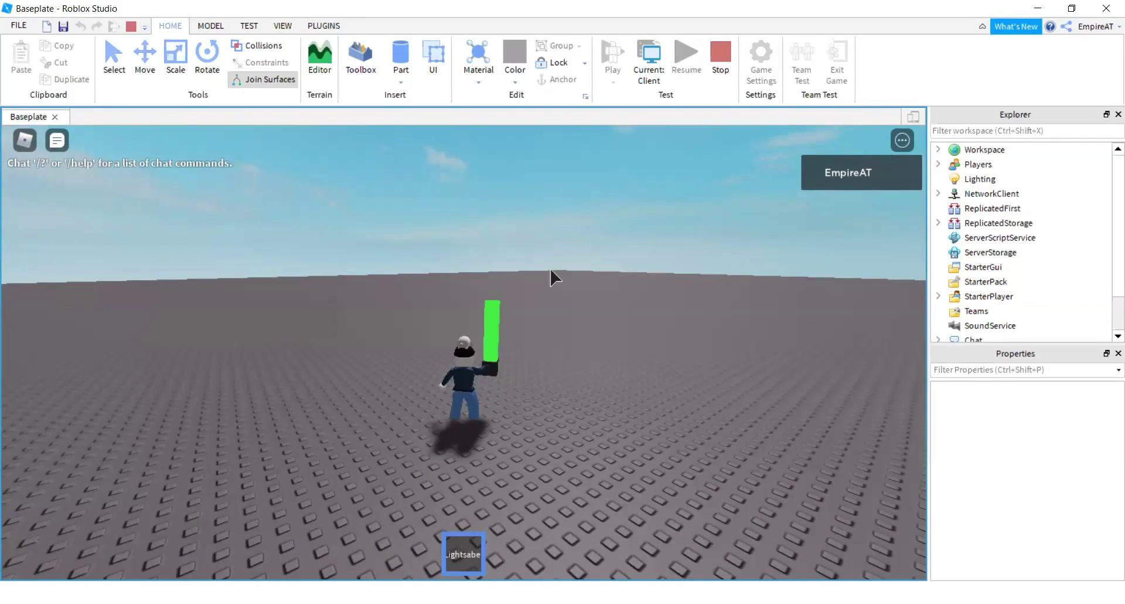
pyautogui.press('w')
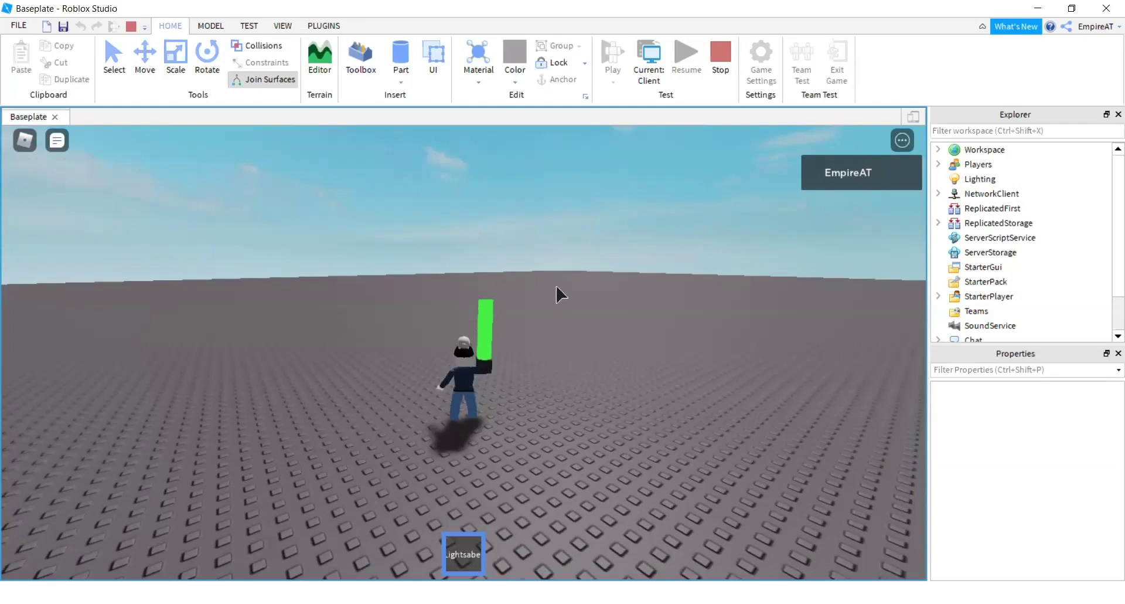
pyautogui.press('w')
pyautogui.moveTo(571, 295); pyautogui.dragTo(572, 303, button='right')
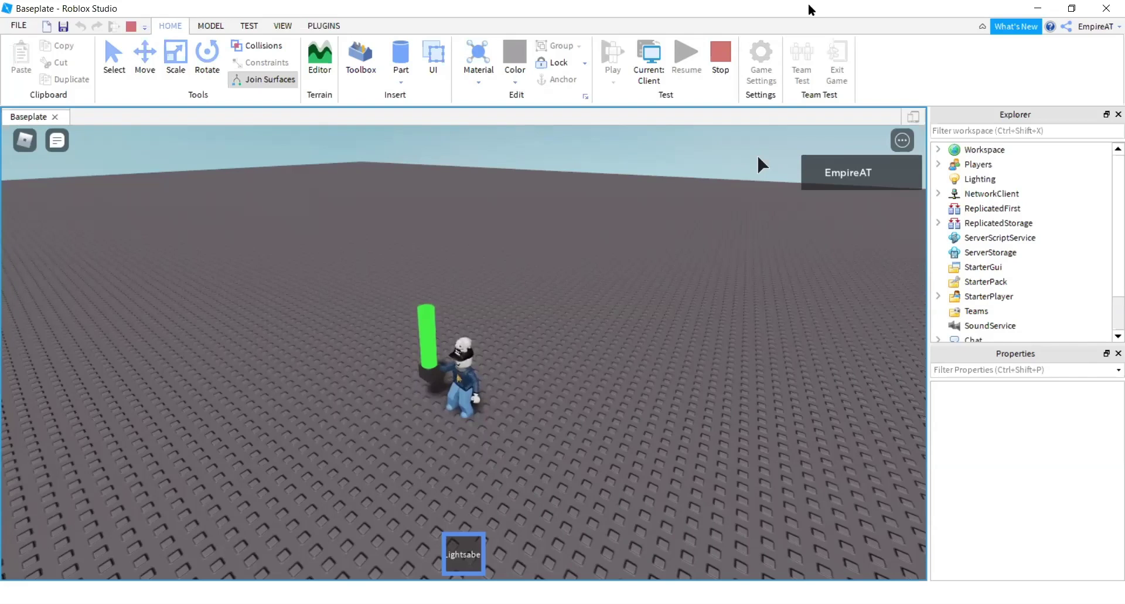
pyautogui.click(720, 55)
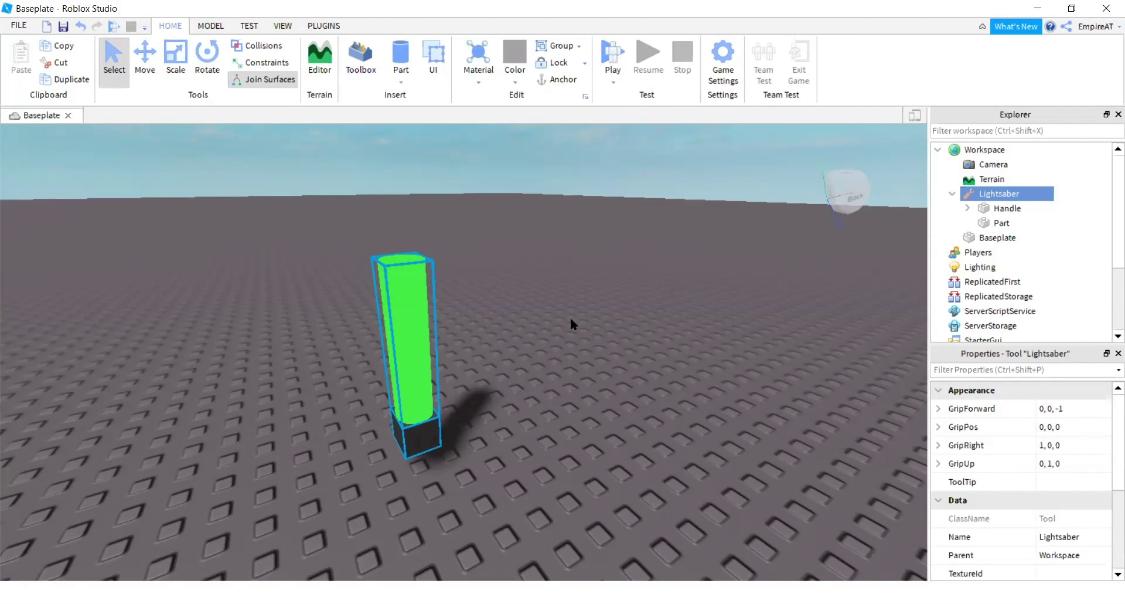
# - Add a Script to the Lightsaber's green cylinder part and return to the Baseplate view
pyautogui.click(501, 403)
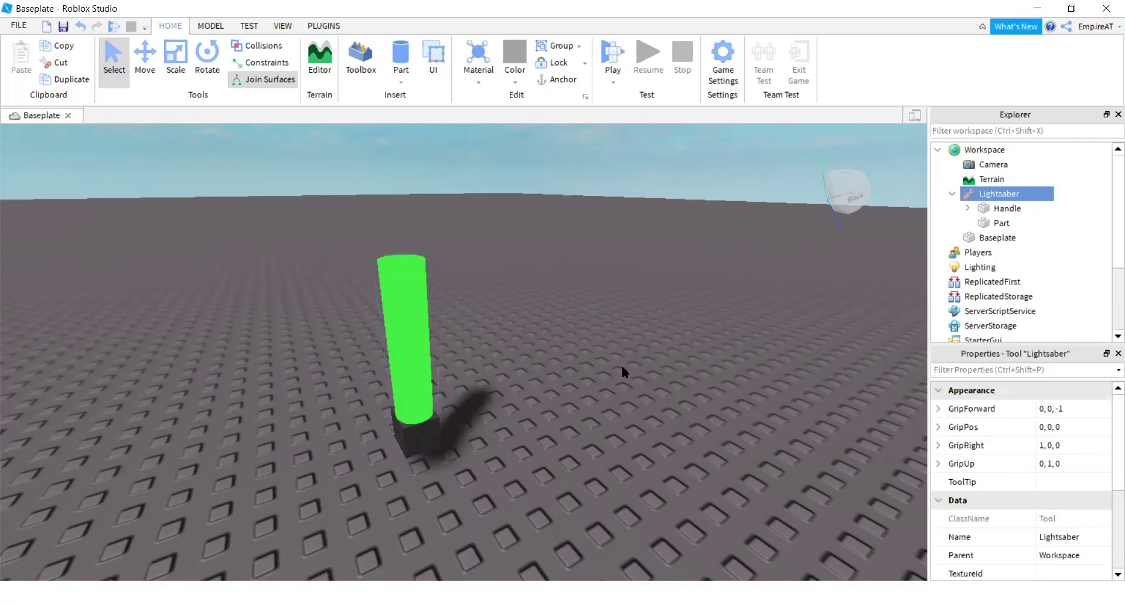
pyautogui.click(1001, 222)
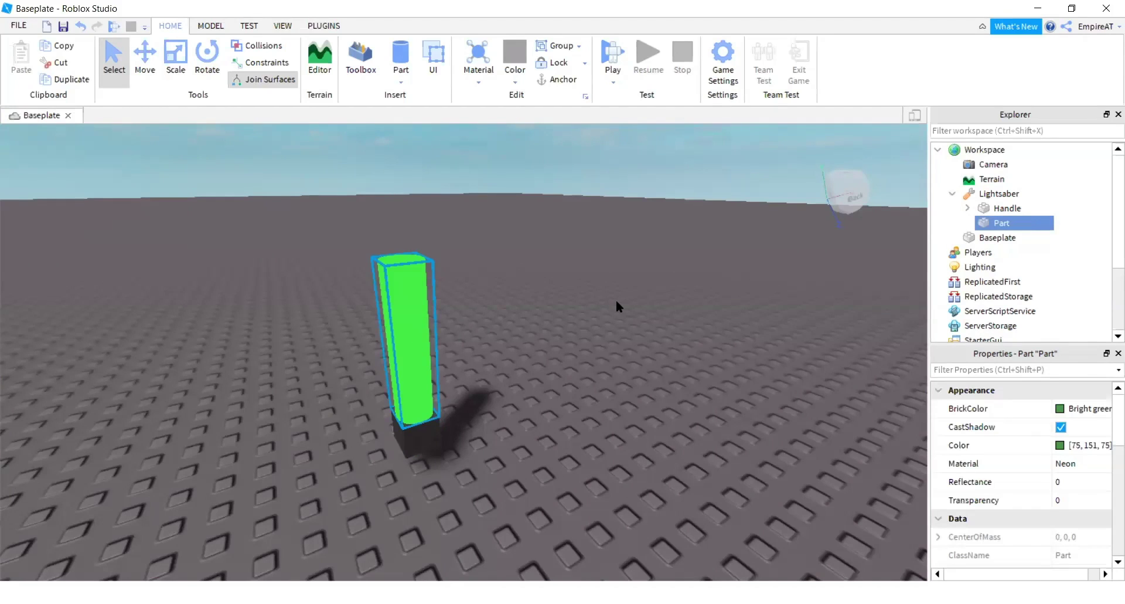
pyautogui.moveTo(1016, 228)
pyautogui.click(1019, 222)
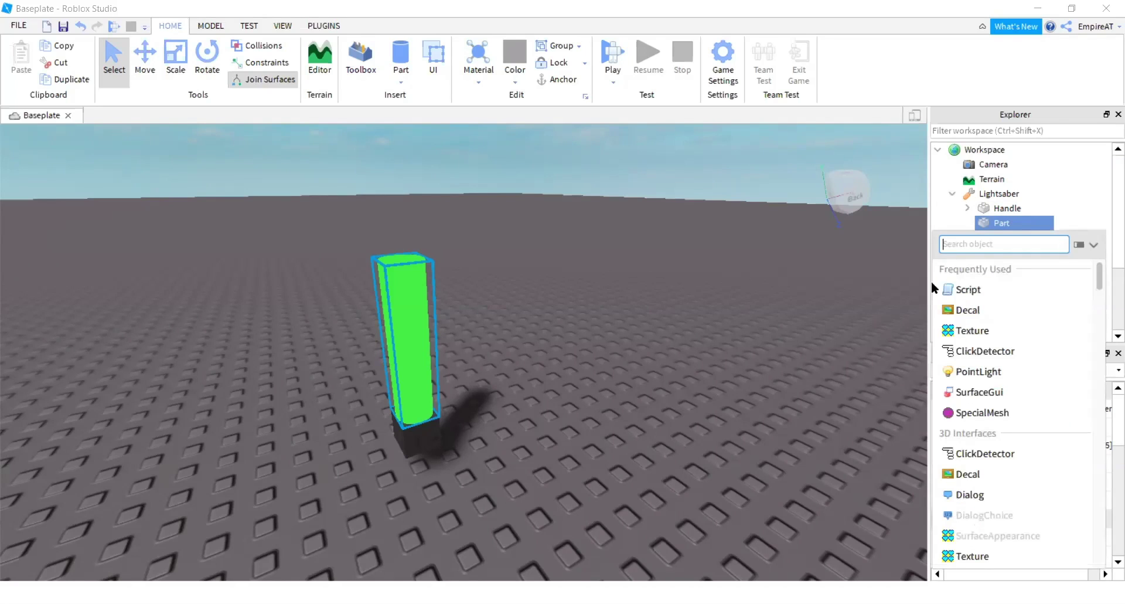
pyautogui.click(973, 289)
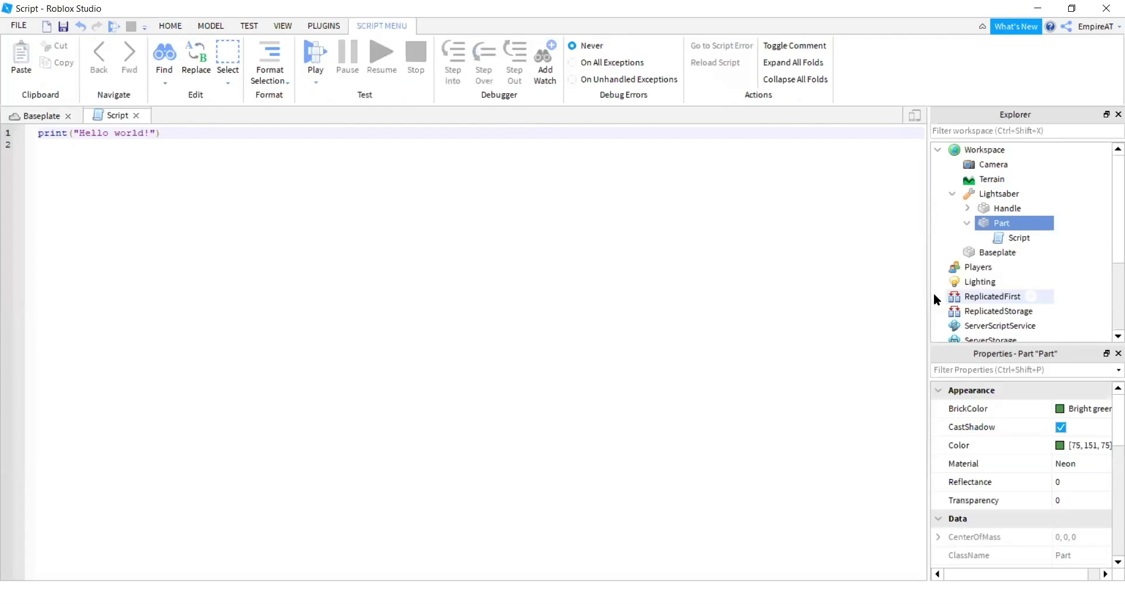
pyautogui.click(30, 117)
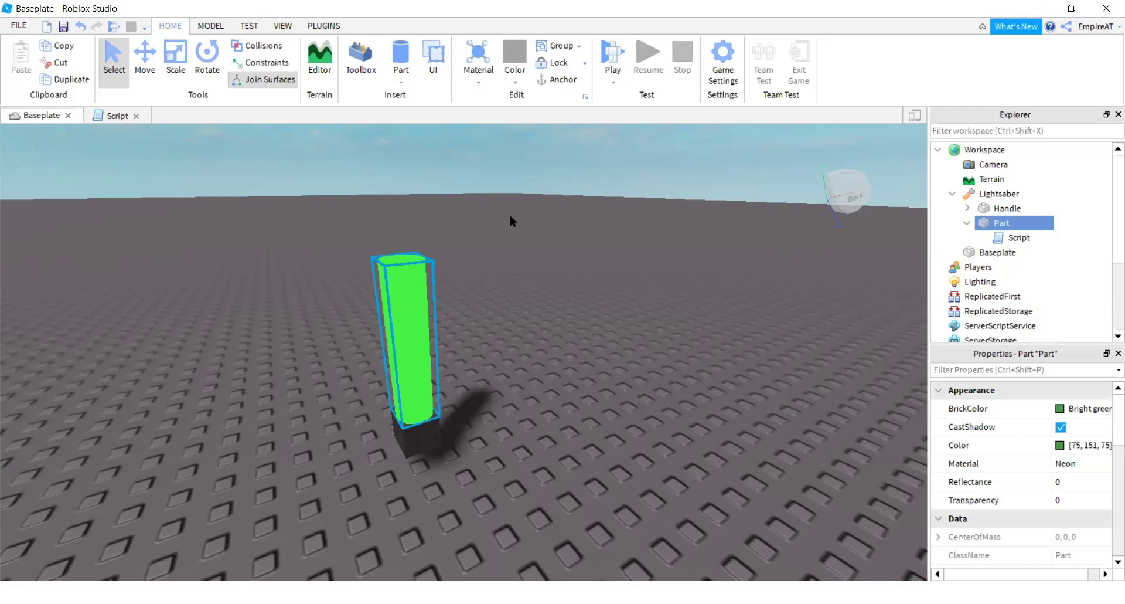
# - Add a Sparkles effect to the Lightsaber's green cylinder part
pyautogui.click(1023, 223)
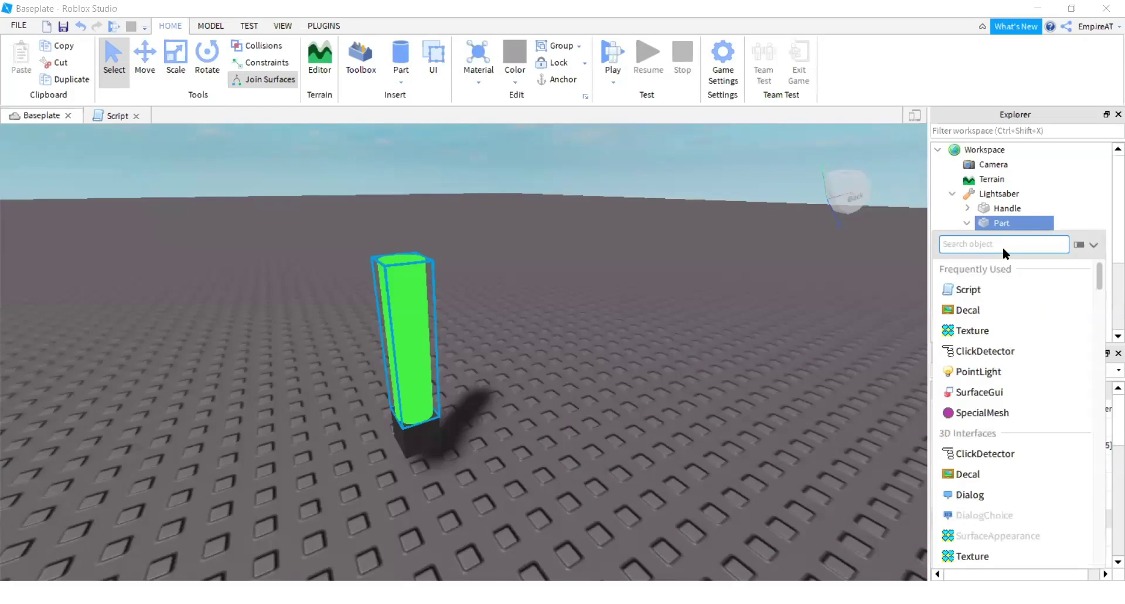
pyautogui.write('spa')
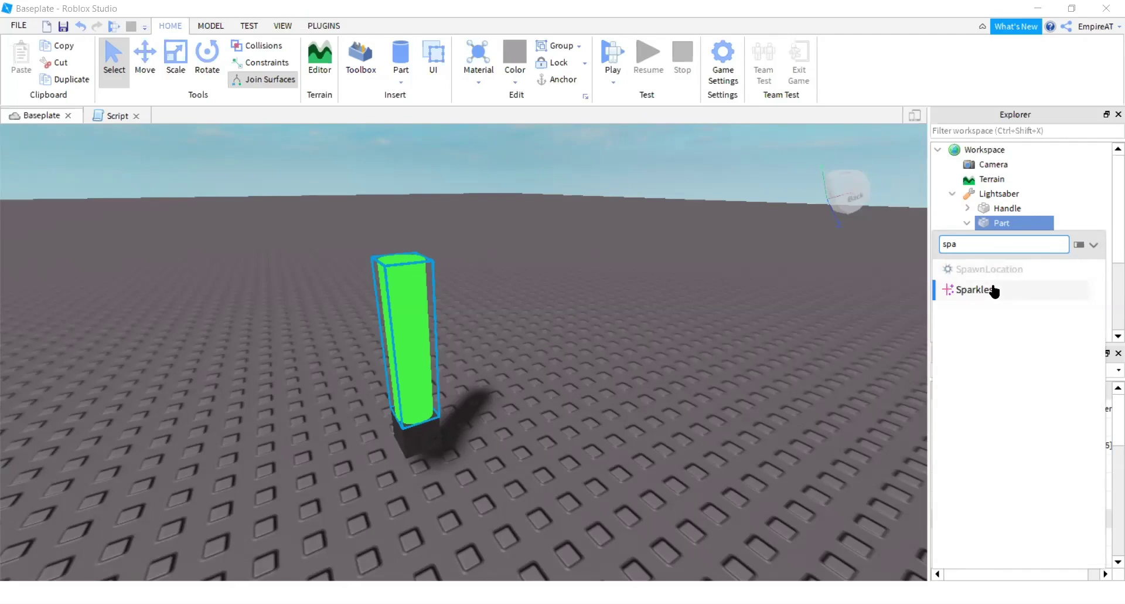
pyautogui.click(992, 287)
pyautogui.moveTo(529, 226); pyautogui.dragTo(549, 226, button='right')
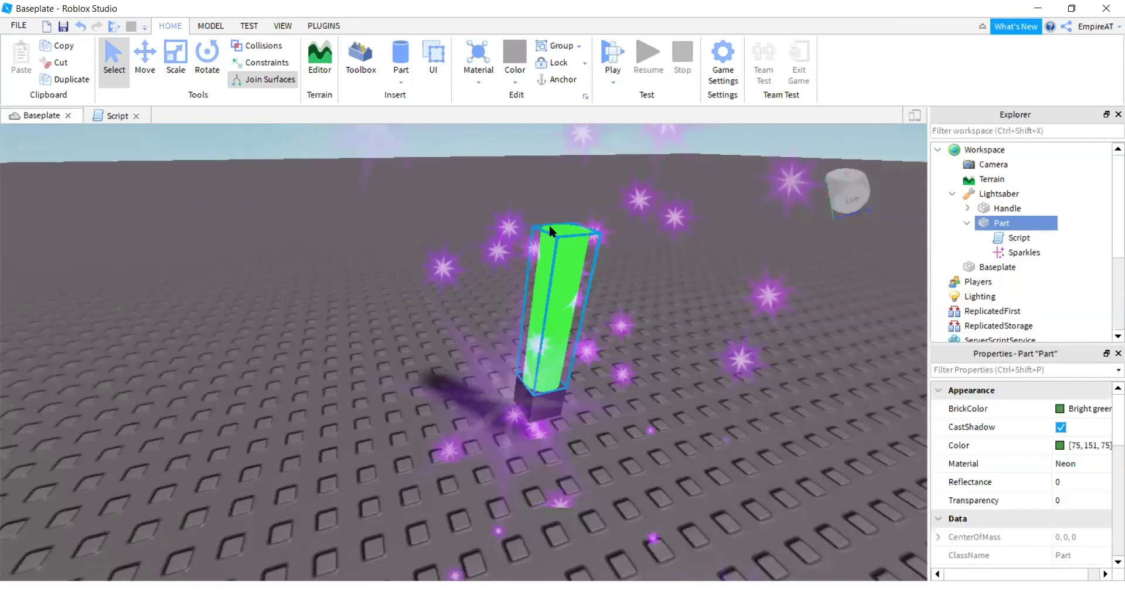
# - Add a Fire effect to the Lightsaber's green cylinder part and view it from near and far
pyautogui.click(1020, 222)
pyautogui.write('fre')
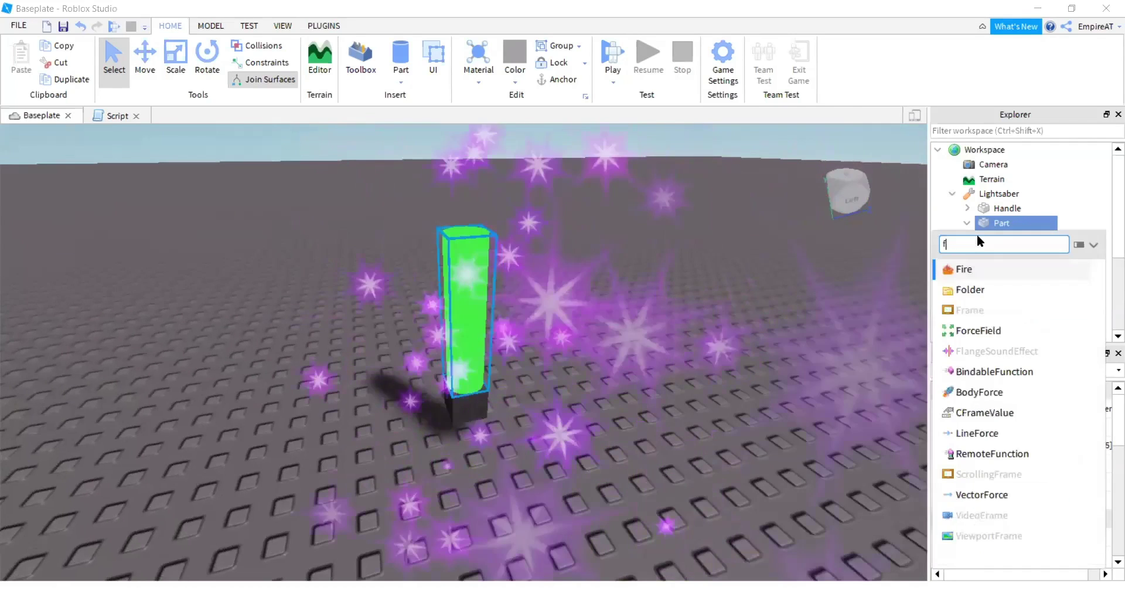
pyautogui.press('BackSpace')
pyautogui.press('BackSpace')
pyautogui.write('i')
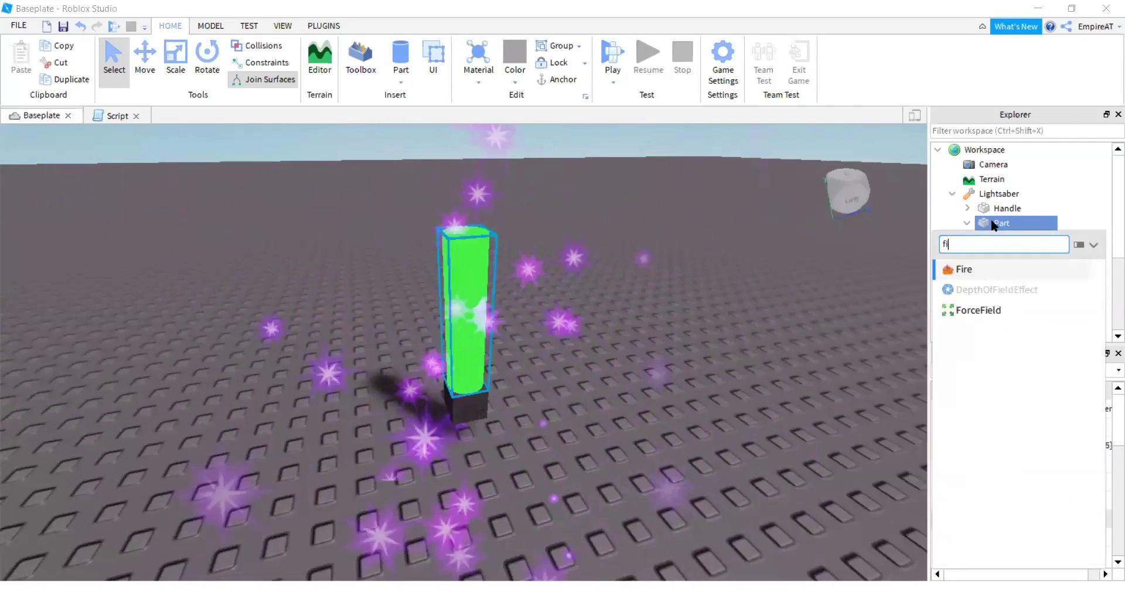
pyautogui.click(1001, 271)
pyautogui.moveTo(550, 209); pyautogui.dragTo(551, 209, button='right')
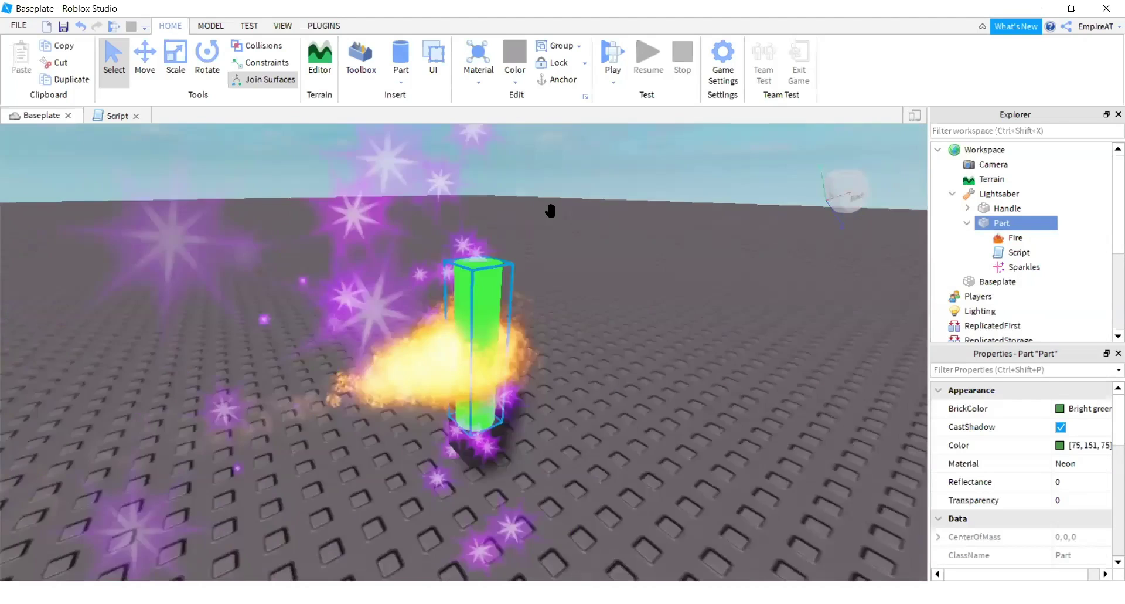
pyautogui.scroll(3, 550, 210)
pyautogui.scroll(-5, 556, 211)
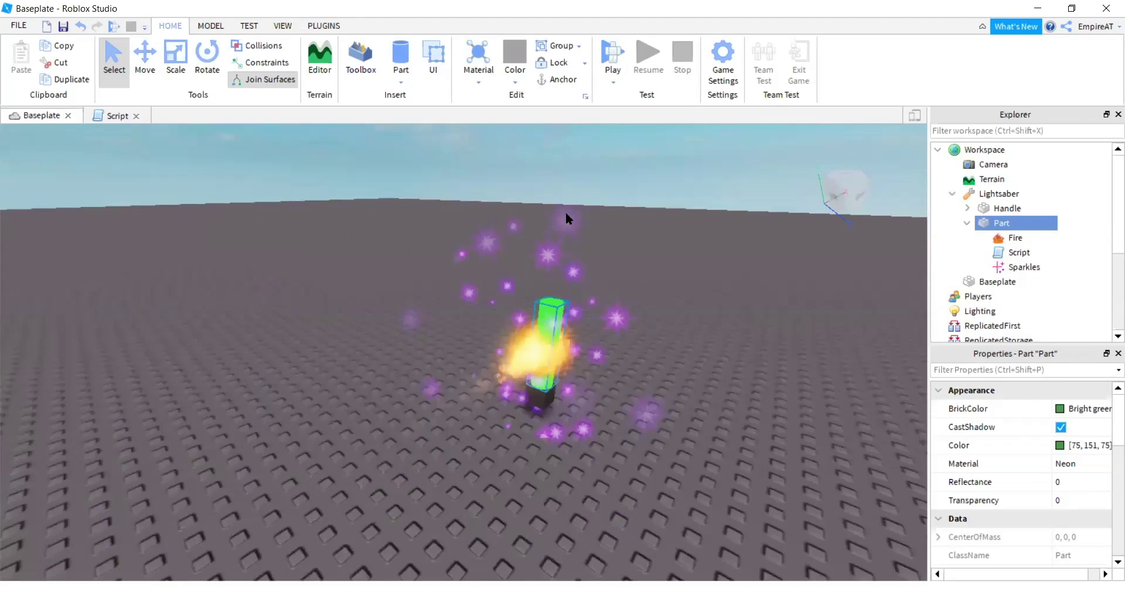
# - Delete the Fire and Sparkles effects from the Lightsaber's green cylinder part
pyautogui.click(1012, 238)
pyautogui.rightClick(1013, 238)
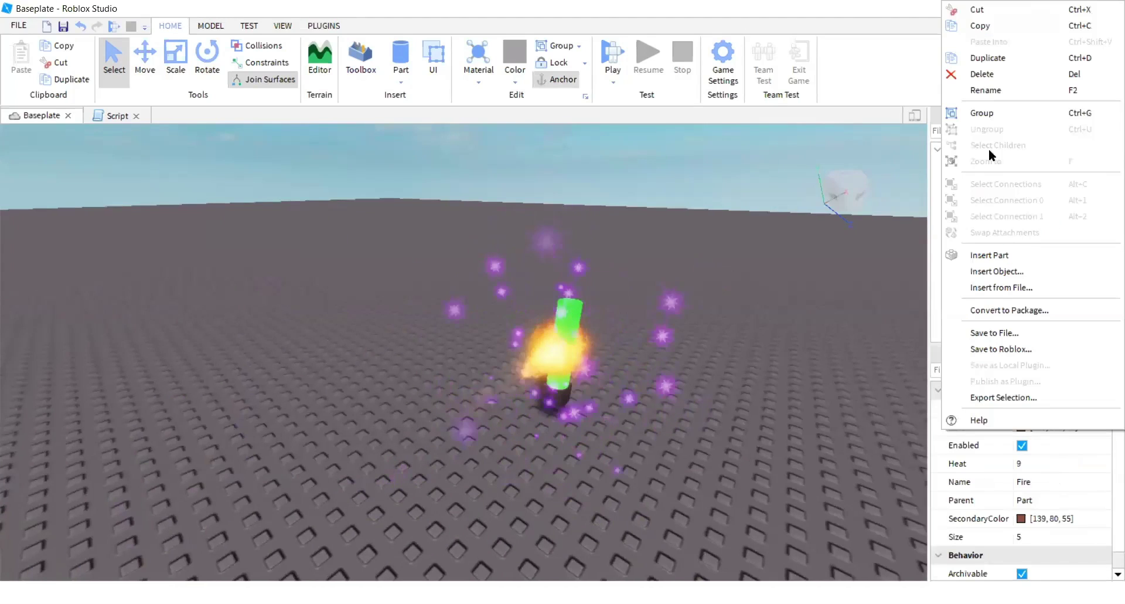
pyautogui.click(1007, 73)
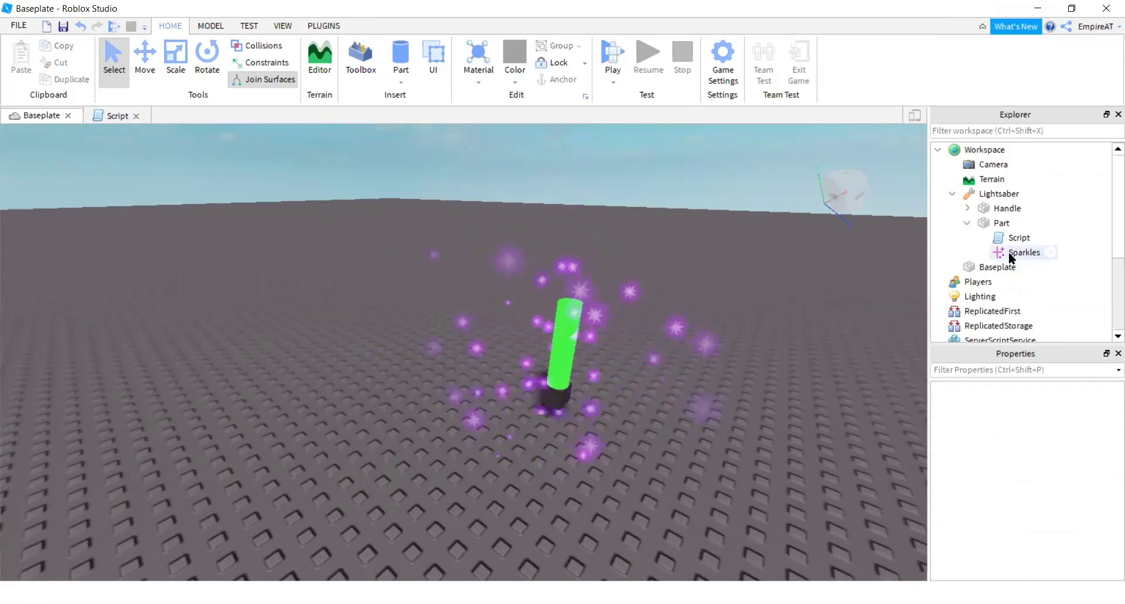
pyautogui.click(1009, 252)
pyautogui.rightClick(1009, 252)
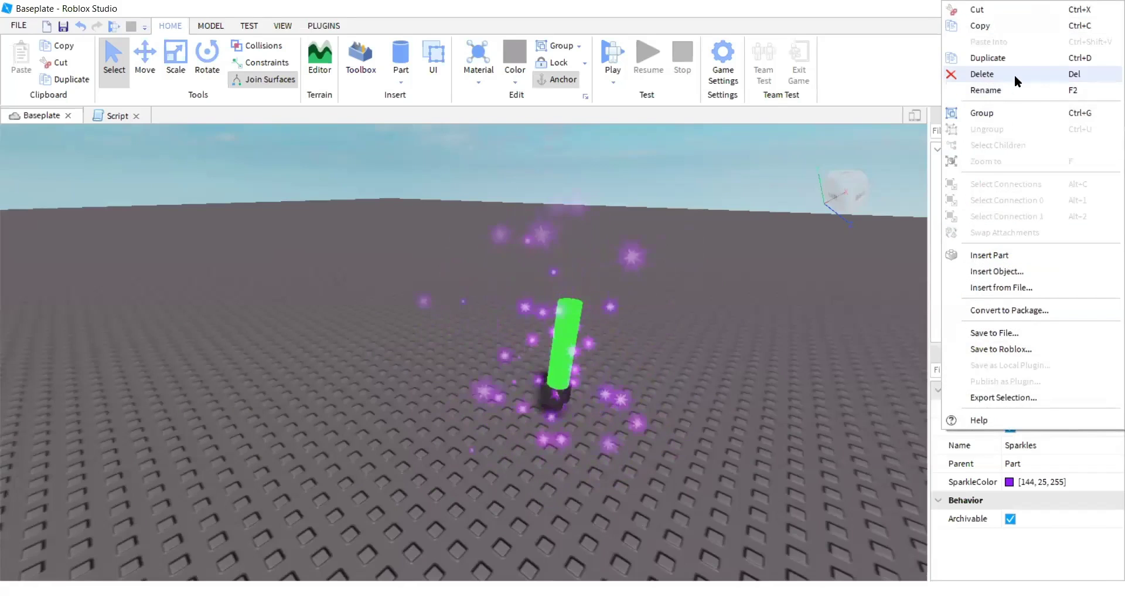
pyautogui.click(985, 74)
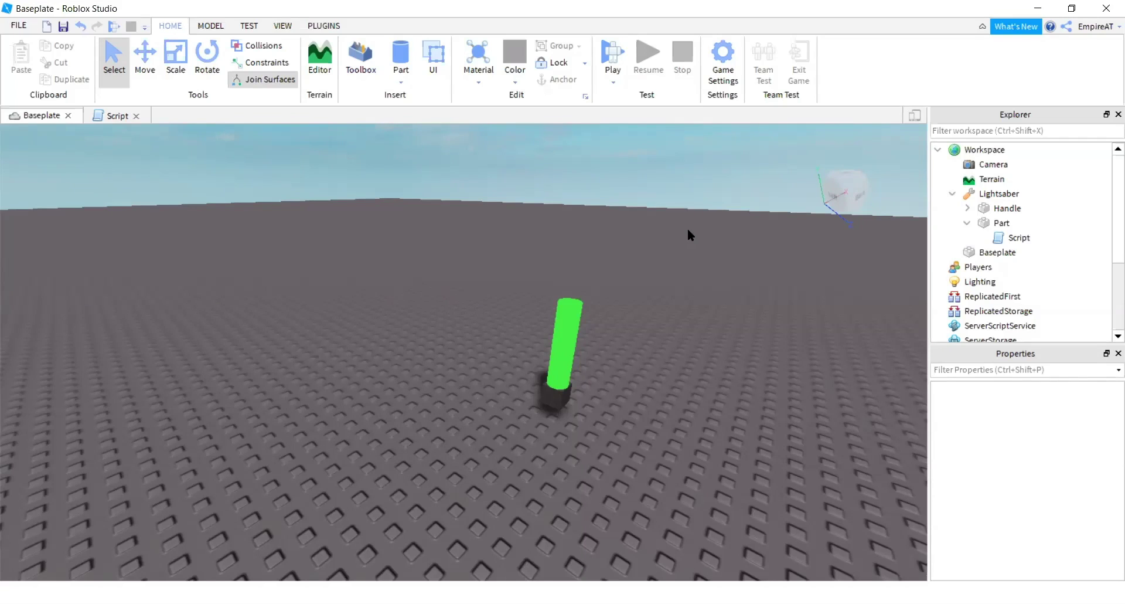
# - Replace the default code in the green part's Script with an onTouched function subtracting 10 Humanoid health, connected to Touched, and enlarge the text
pyautogui.click(1020, 222)
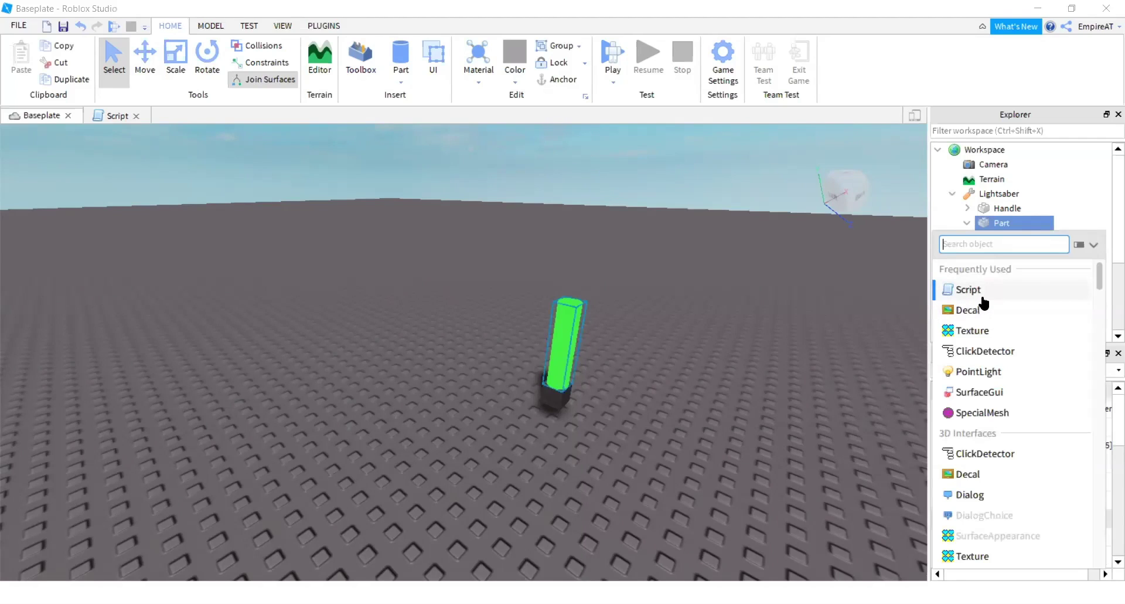
pyautogui.press('Return')
pyautogui.doubleClick(1011, 238)
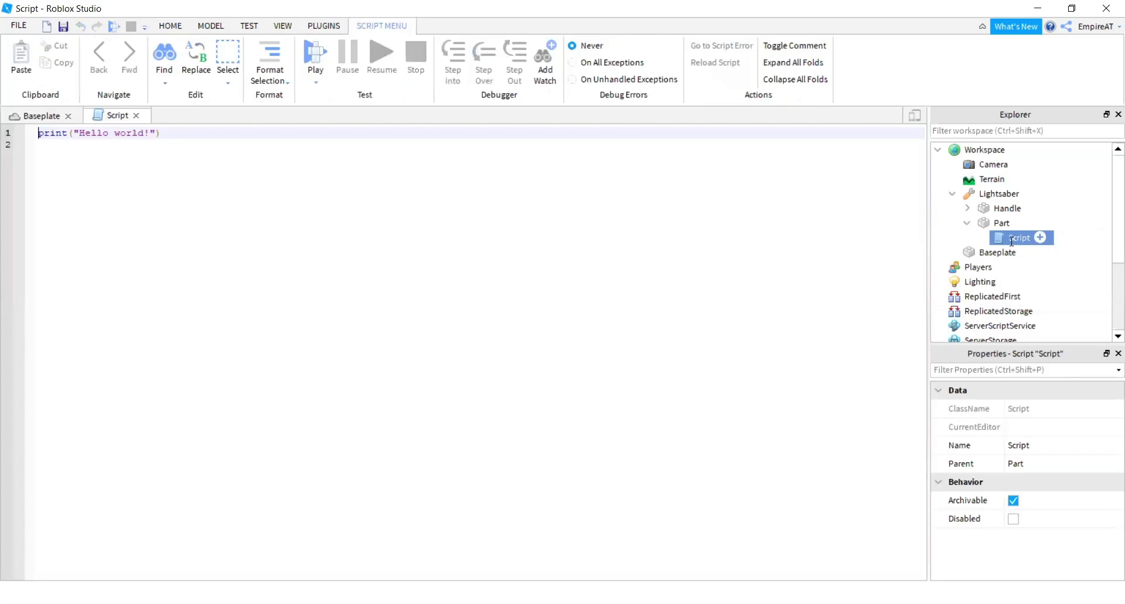
pyautogui.moveTo(234, 176); pyautogui.dragTo(44, 114)
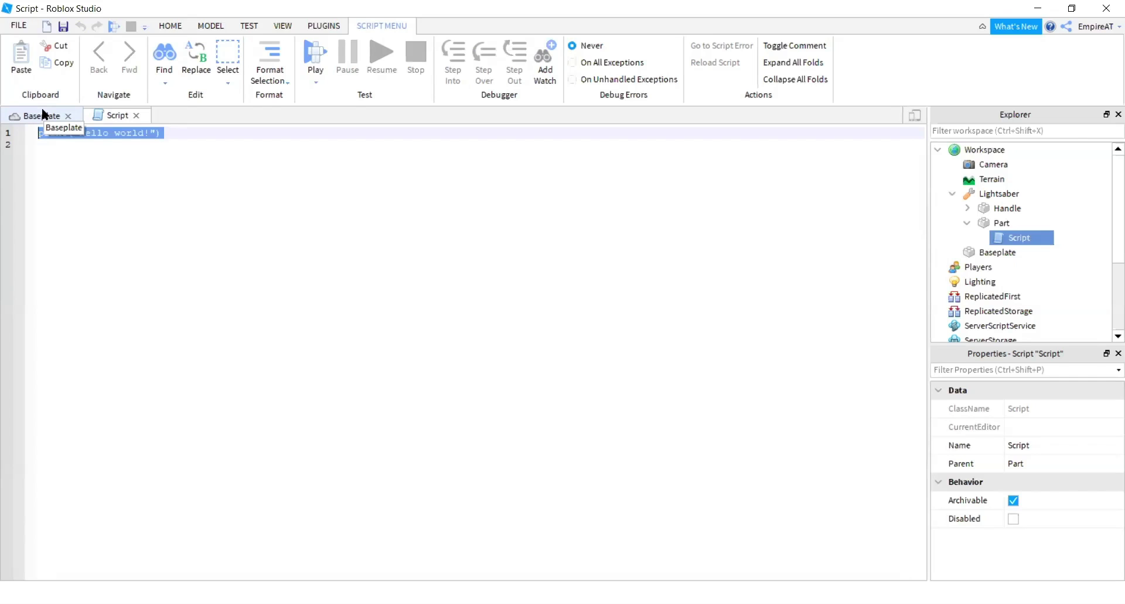
pyautogui.write('function onTouched(part) \tlocal h = part.Parent:findFirstChild("Humanoid") \tif h~=nil then \t\th.Health = h.Health -10  --Change that number to the amount of Health you want to decrease \tend end  script.Parent.Touched:connect(onTouched)')
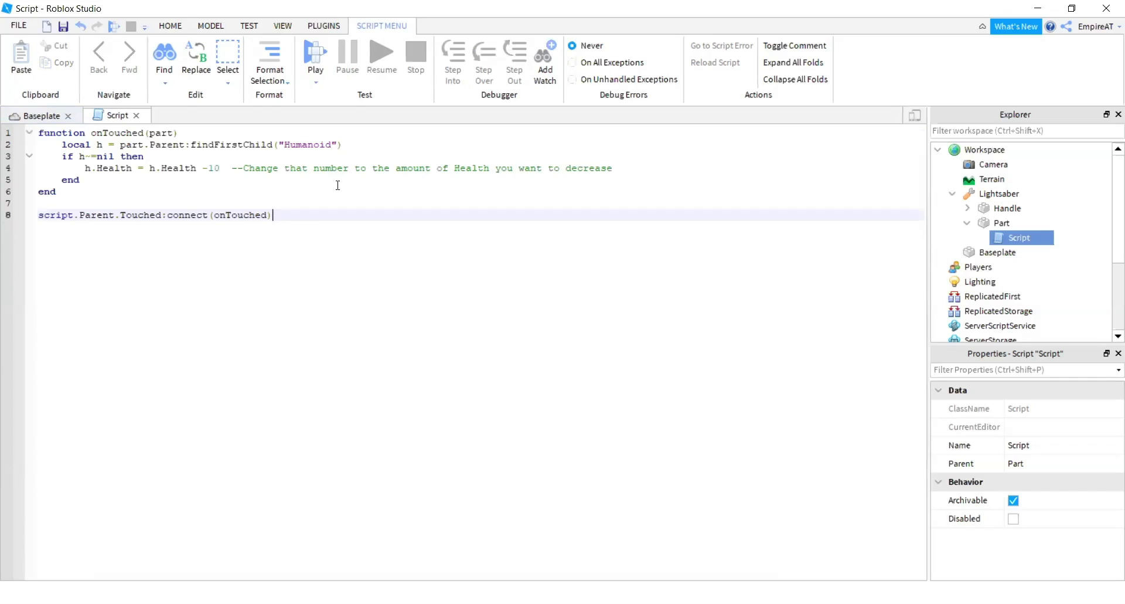
pyautogui.keyDown('ctrl'); pyautogui.scroll(1, 301, 219); pyautogui.keyUp('ctrl')
pyautogui.keyDown('ctrl'); pyautogui.scroll(1, 382, 287); pyautogui.keyUp('ctrl')
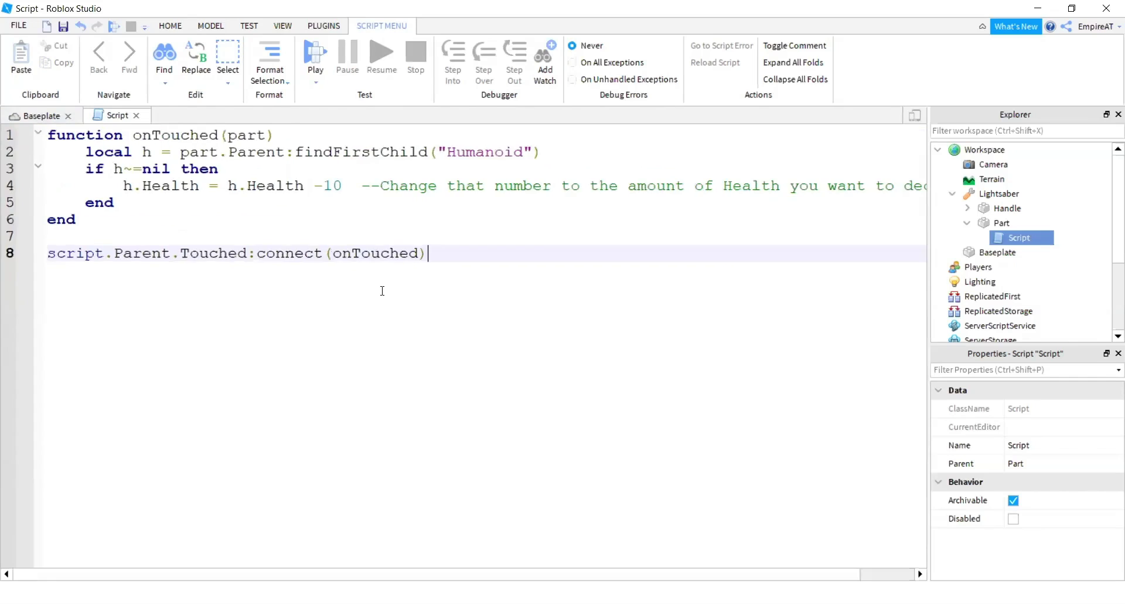
pyautogui.keyDown('ctrl'); pyautogui.scroll(2, 376, 293); pyautogui.keyUp('ctrl')
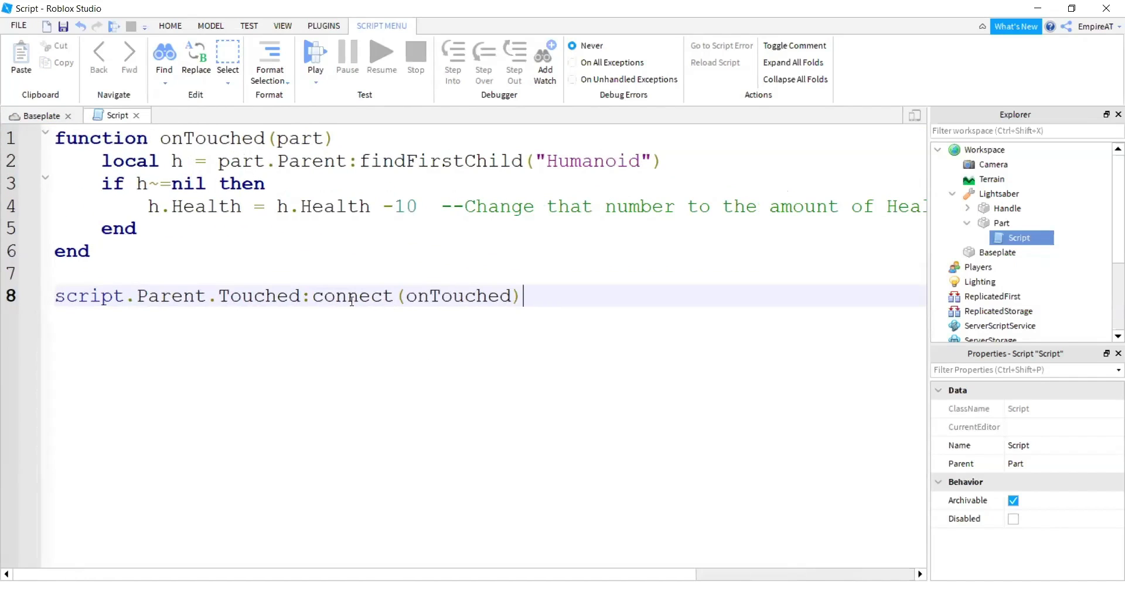
pyautogui.keyDown('ctrl'); pyautogui.scroll(1, 351, 311); pyautogui.keyUp('ctrl')
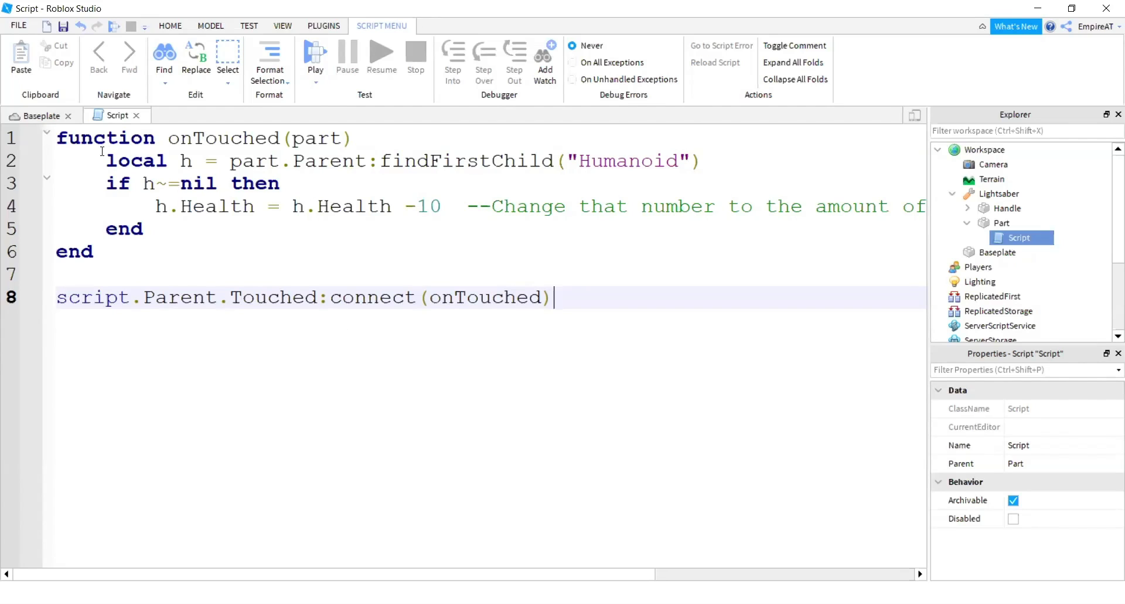
# - Start an example function named baby() a few lines below the existing script code
pyautogui.press('Return')
pyautogui.press('Return')
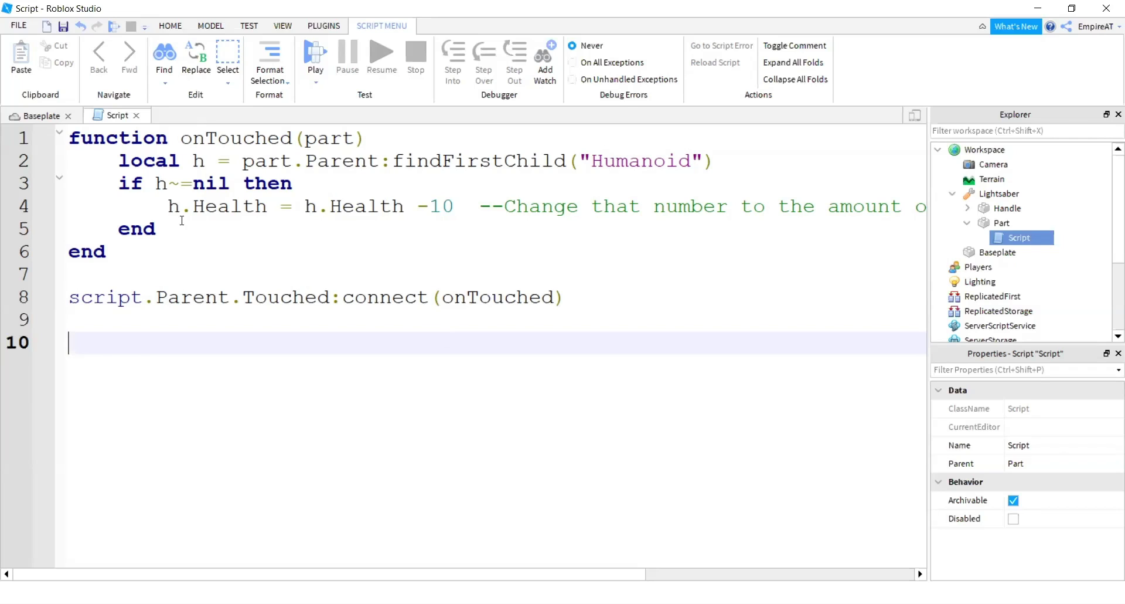
pyautogui.moveTo(168, 229); pyautogui.dragTo(70, 146)
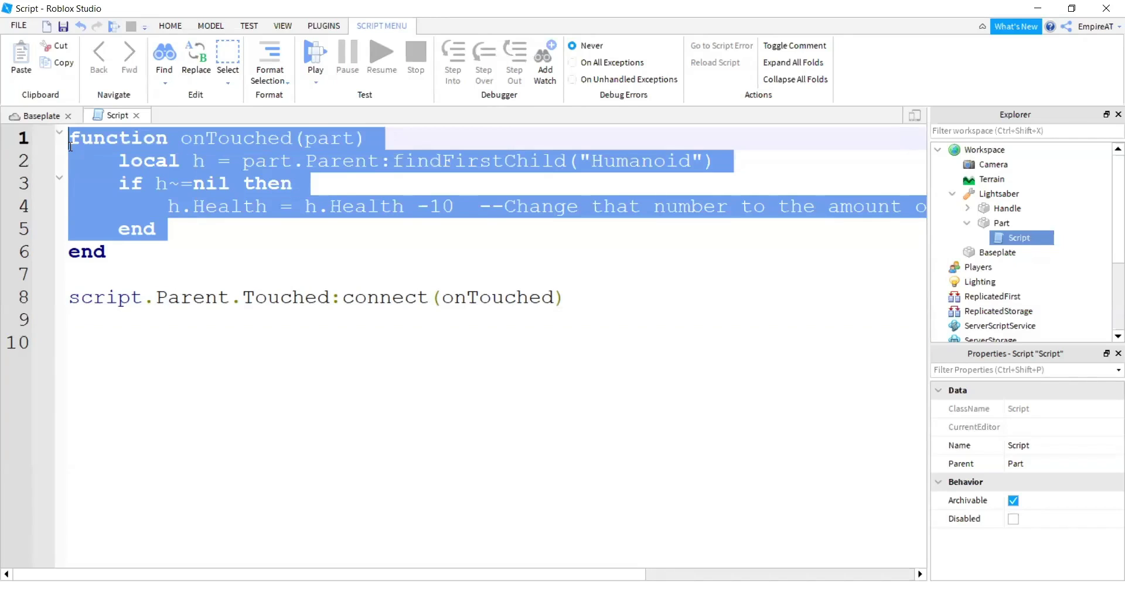
pyautogui.click(233, 412)
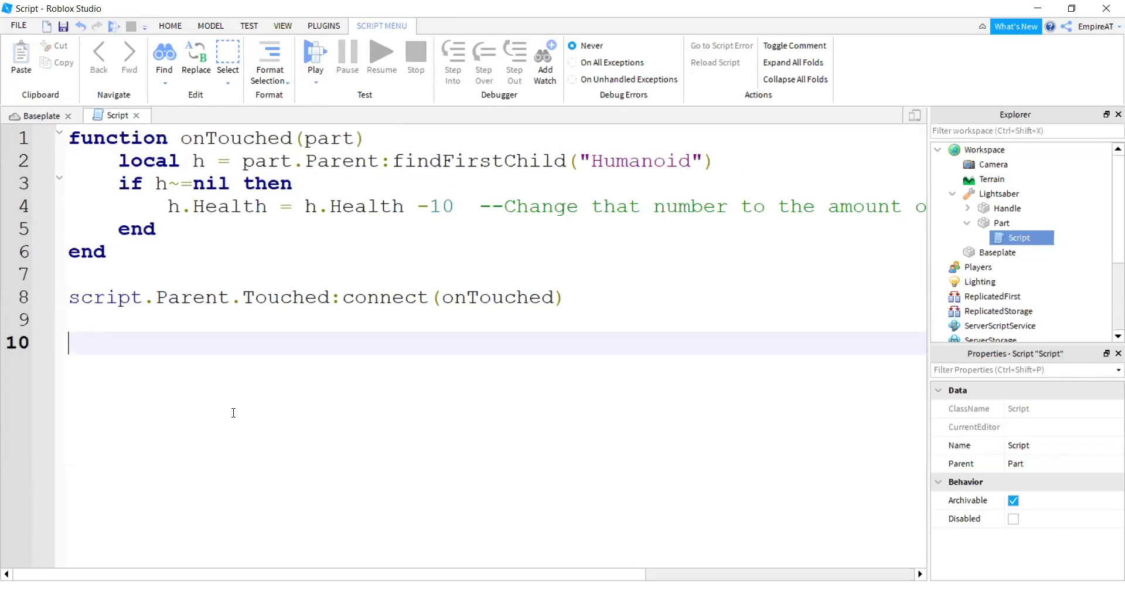
pyautogui.press('Return')
pyautogui.write('fun')
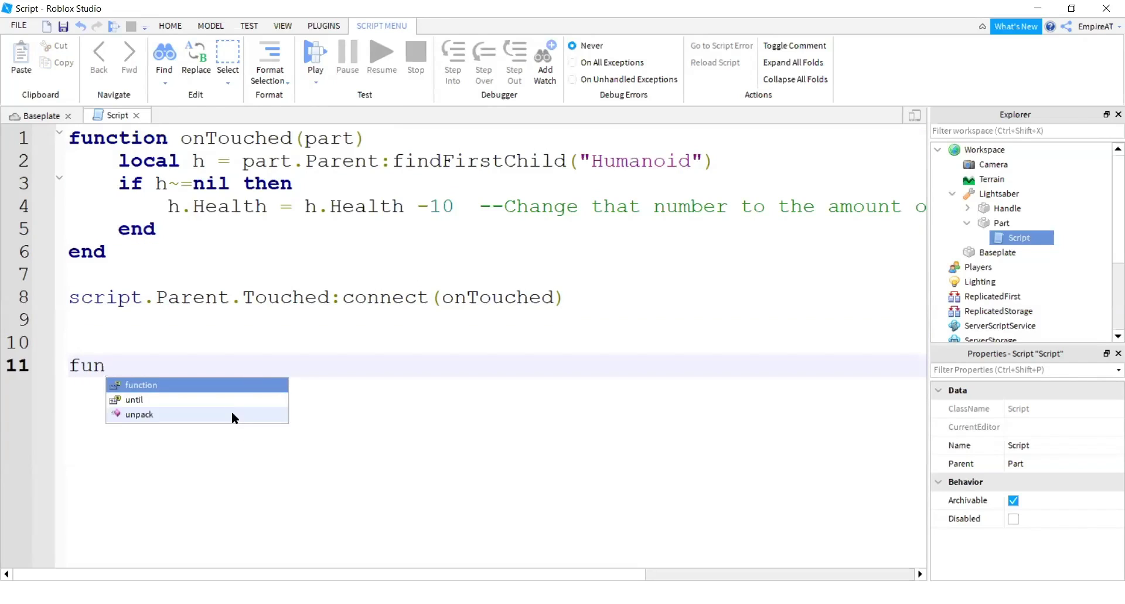
pyautogui.write('ction ')
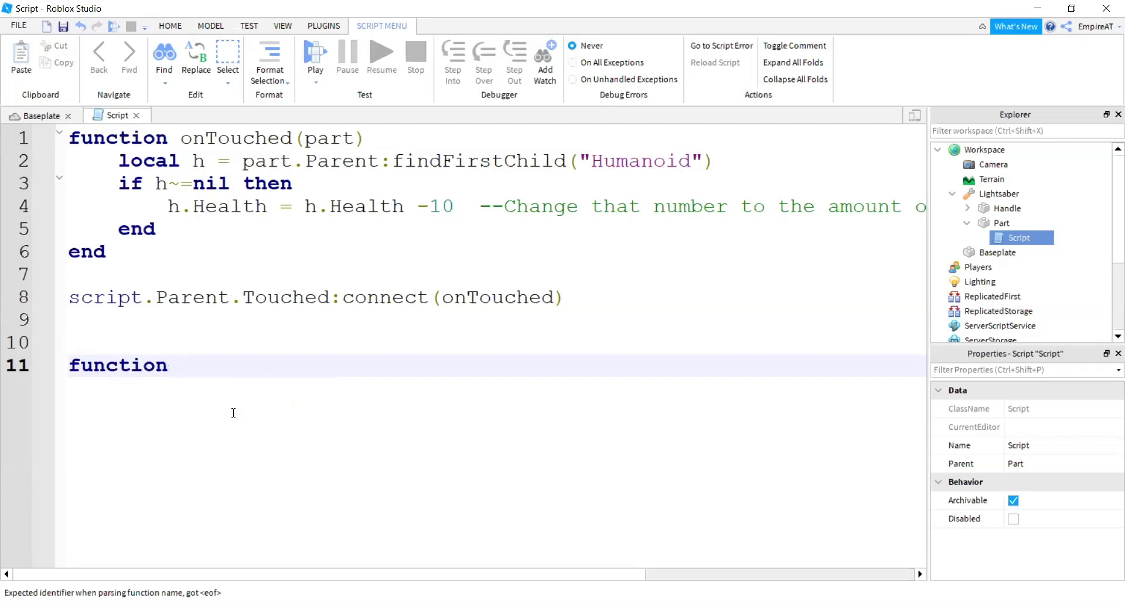
pyautogui.write('baby')
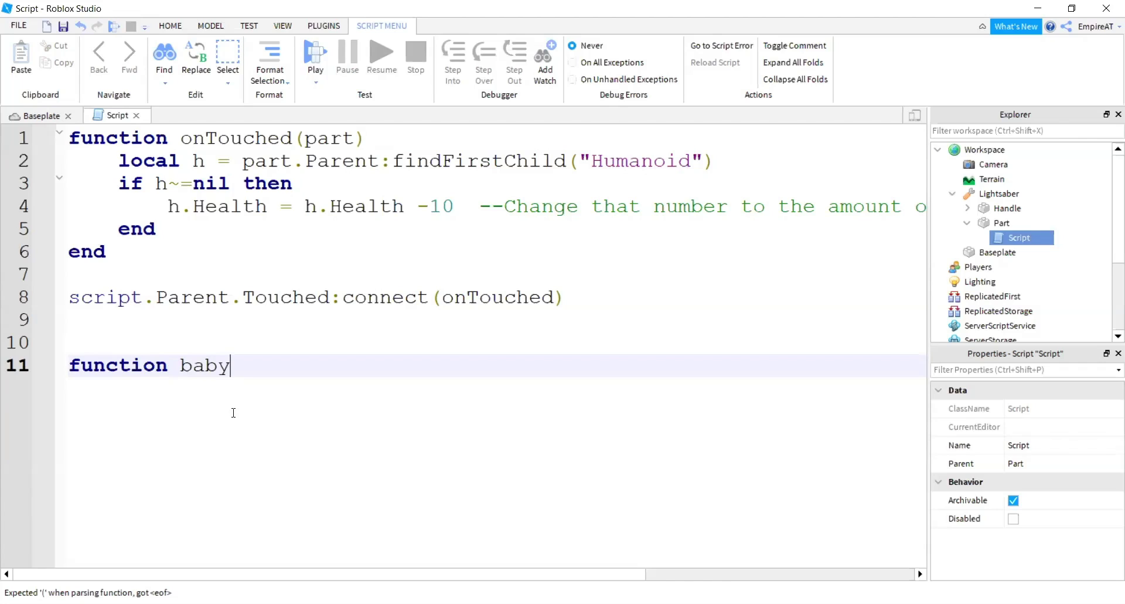
pyautogui.write('(')
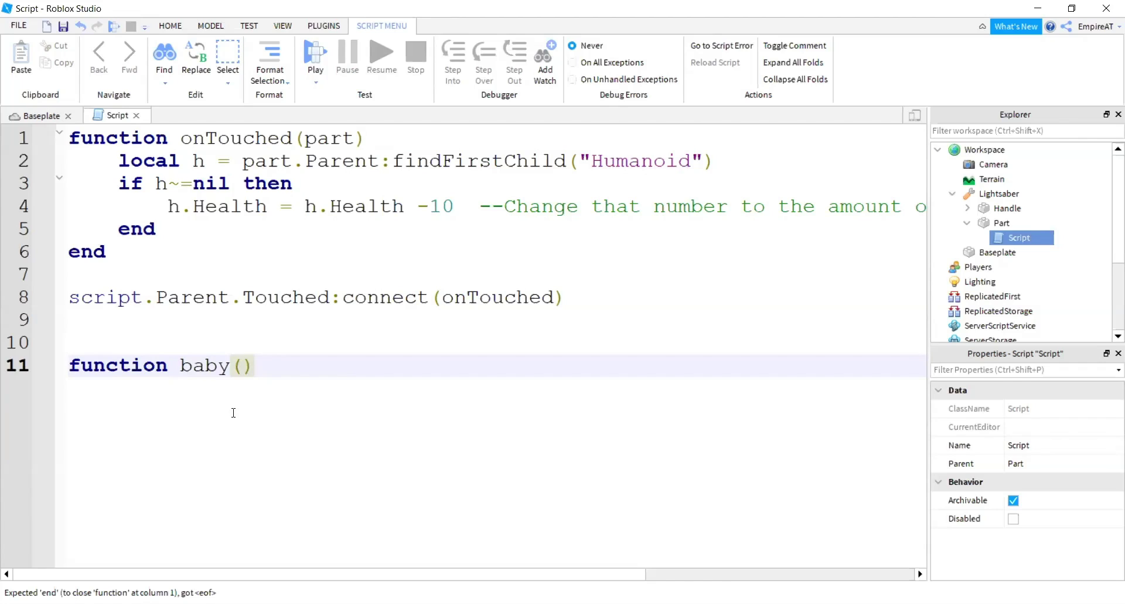
pyautogui.click(293, 356)
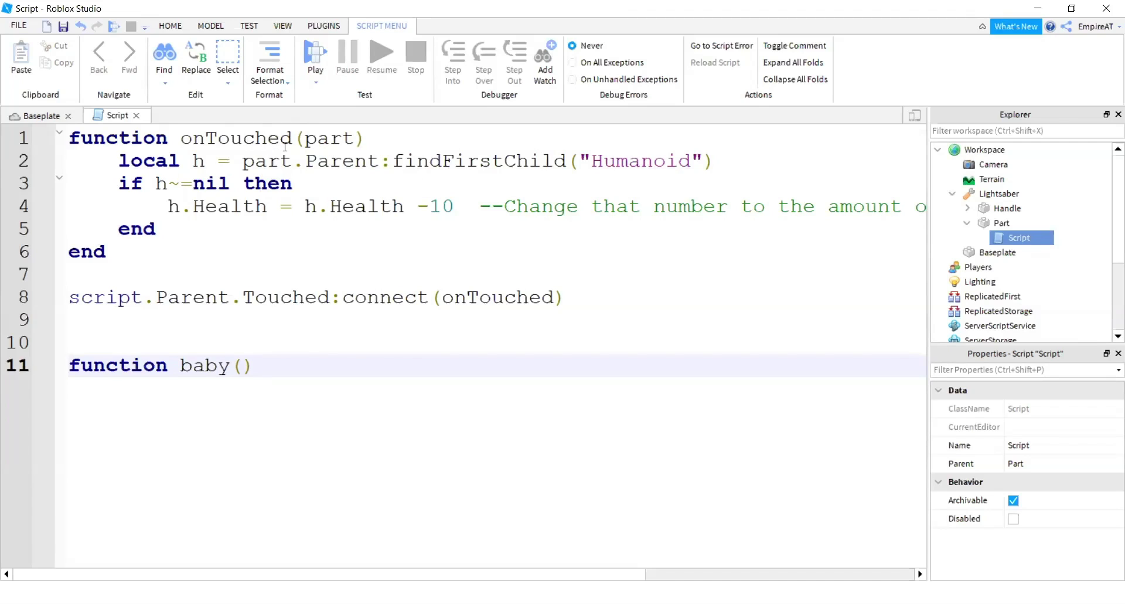
pyautogui.press('Return')
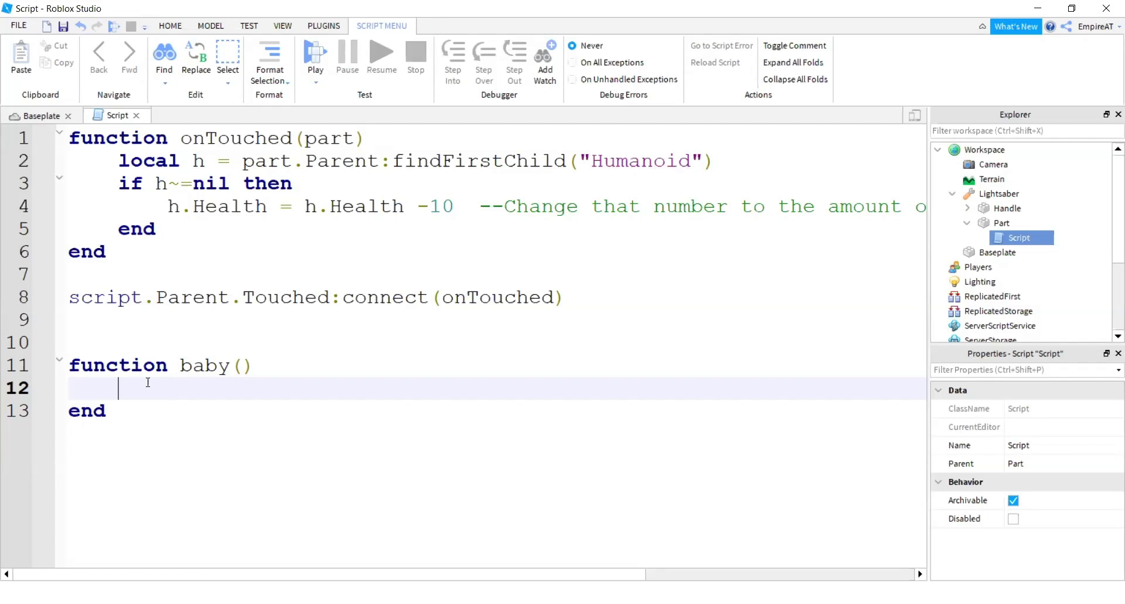
# - Fill the body of the baby() function with the lines eats, sleeps and cries
pyautogui.write('eats')
pyautogui.press('Return')
pyautogui.write('sleeps')
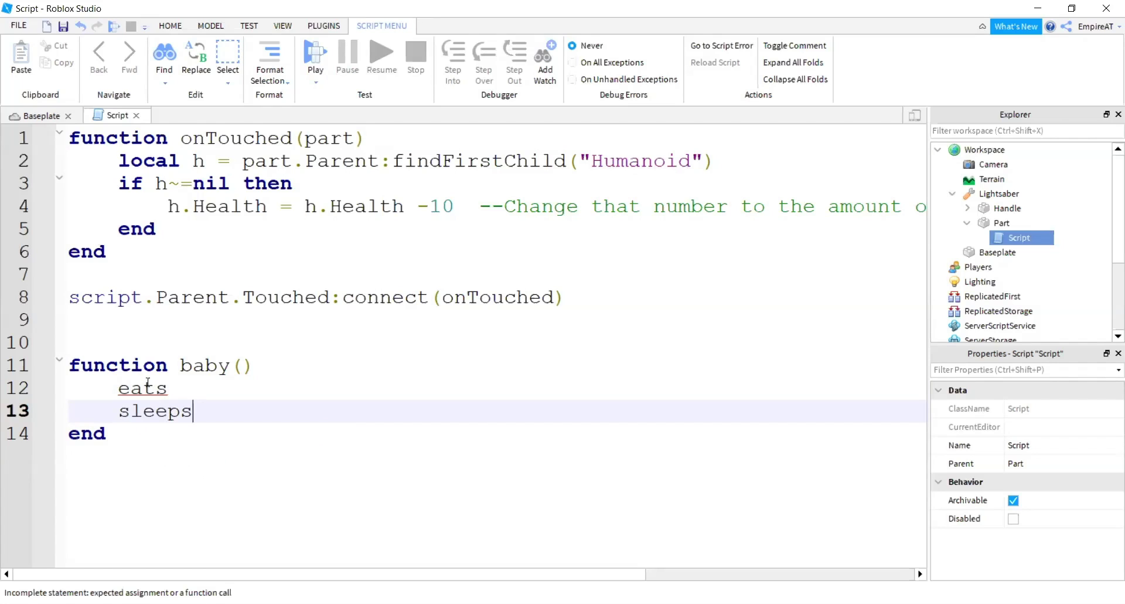
pyautogui.press('Return')
pyautogui.write('cries')
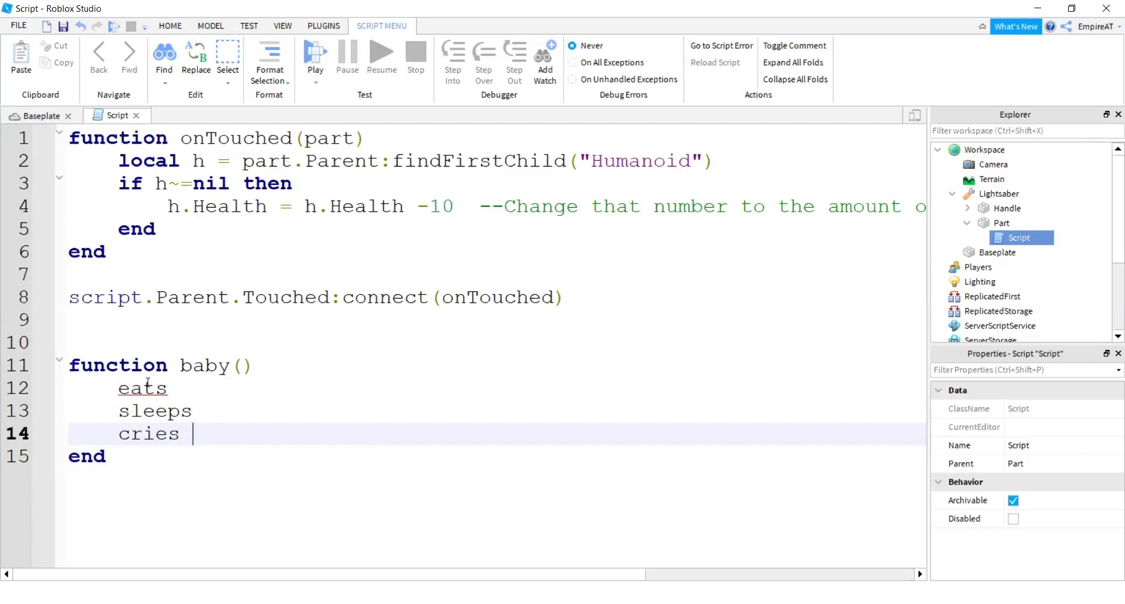
pyautogui.click(148, 384)
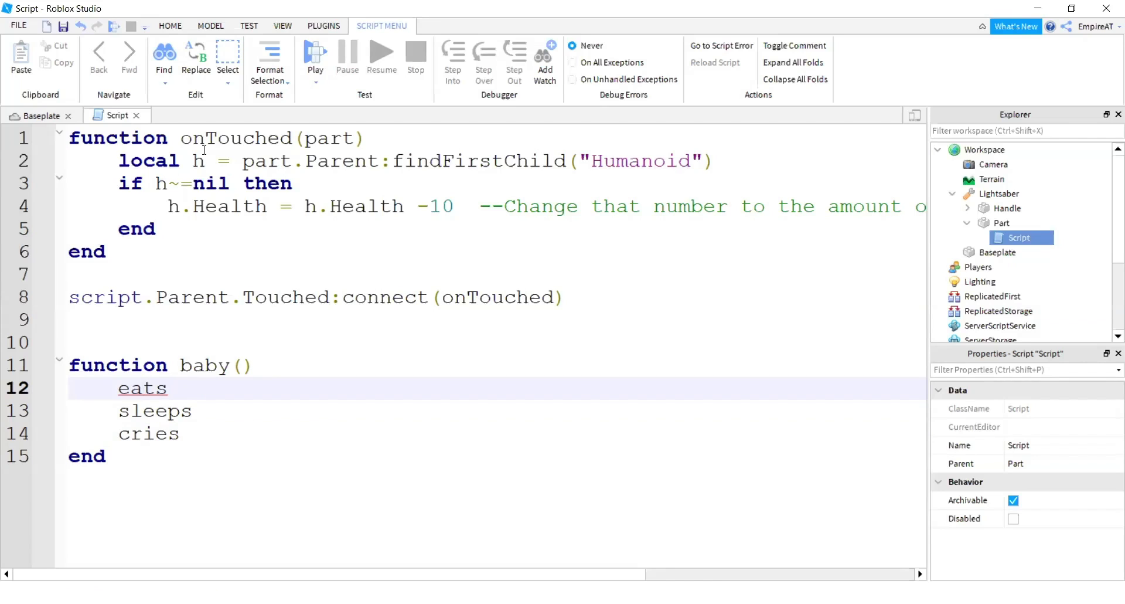
pyautogui.click(132, 134)
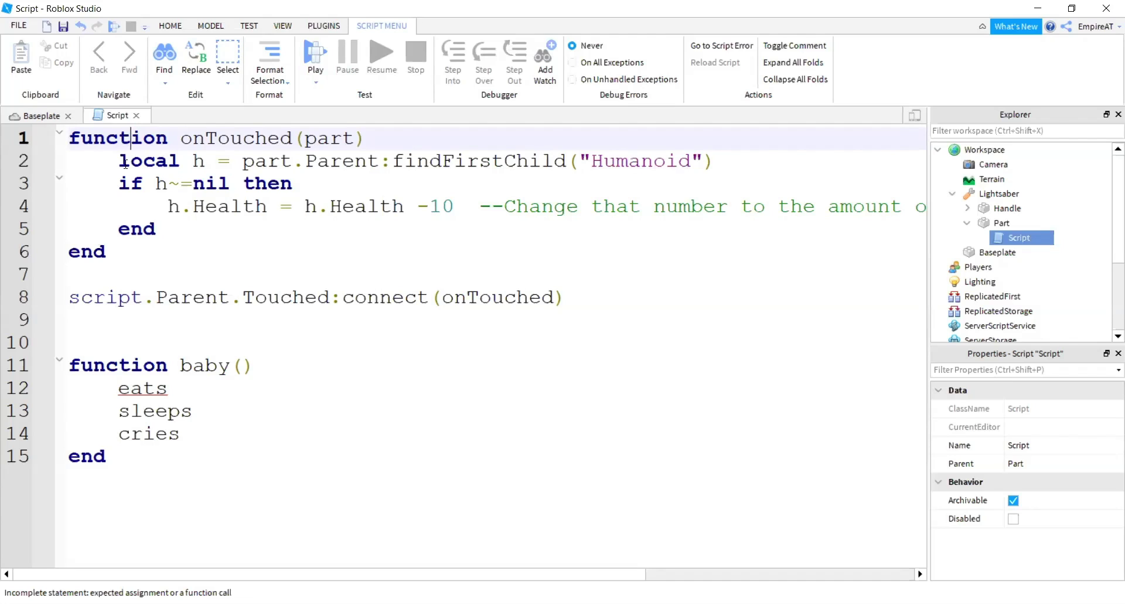
pyautogui.click(82, 184)
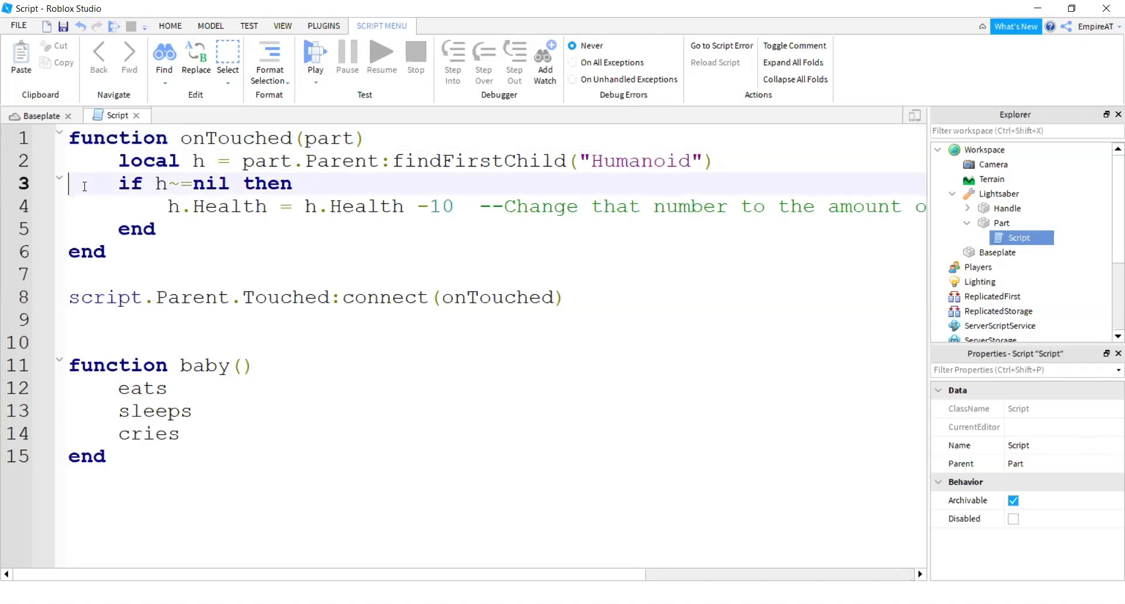
pyautogui.click(76, 208)
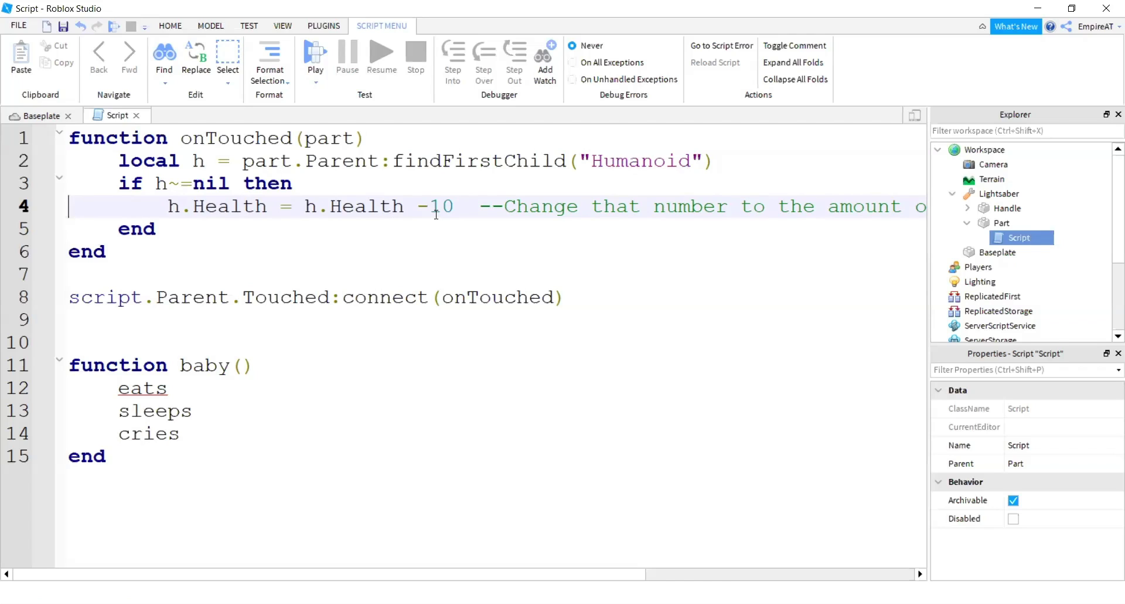
# - Delete the example baby() function and the extra blank lines above it
pyautogui.moveTo(221, 495); pyautogui.dragTo(49, 358)
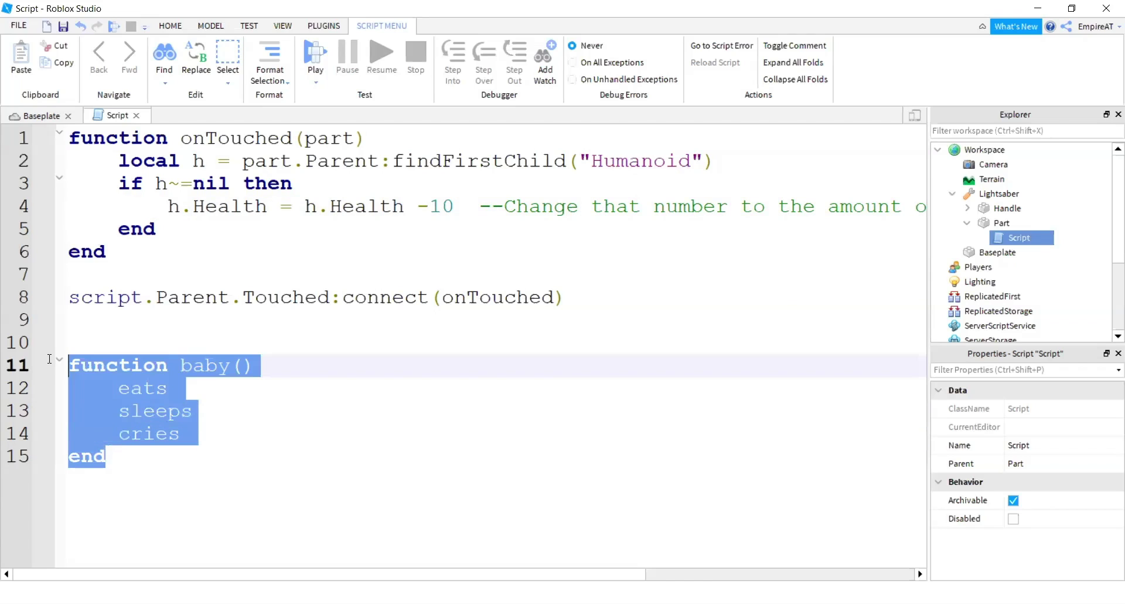
pyautogui.press('BackSpace')
pyautogui.press('BackSpace')
pyautogui.press('BackSpace')
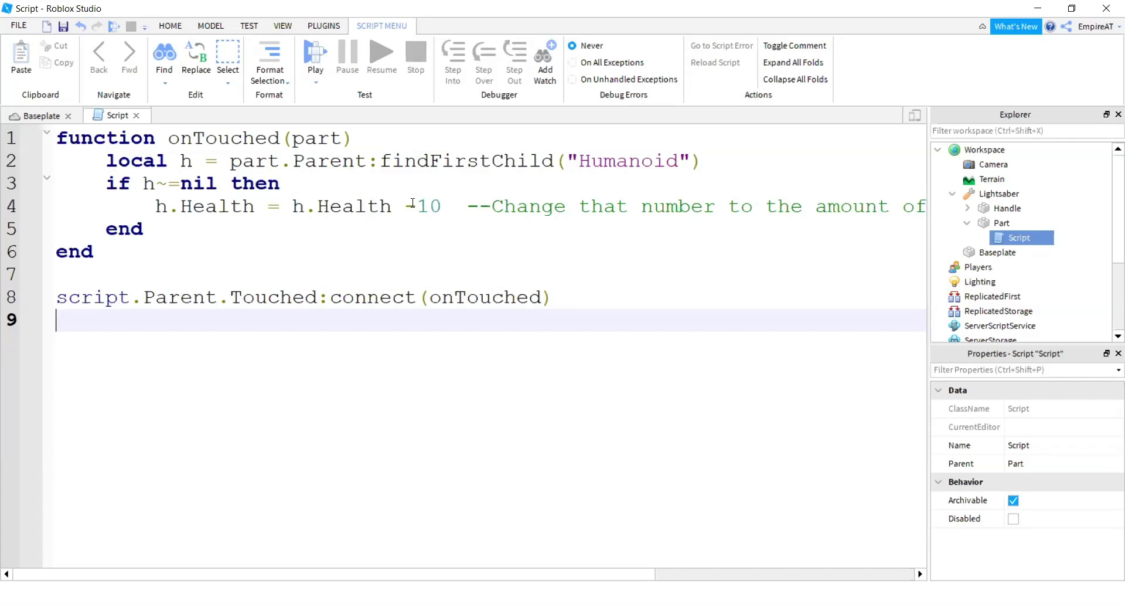
# - Try a health decrease of 20 in the onTouched function and restore it to 10
pyautogui.click(424, 206)
pyautogui.press('BackSpace')
pyautogui.write('2')
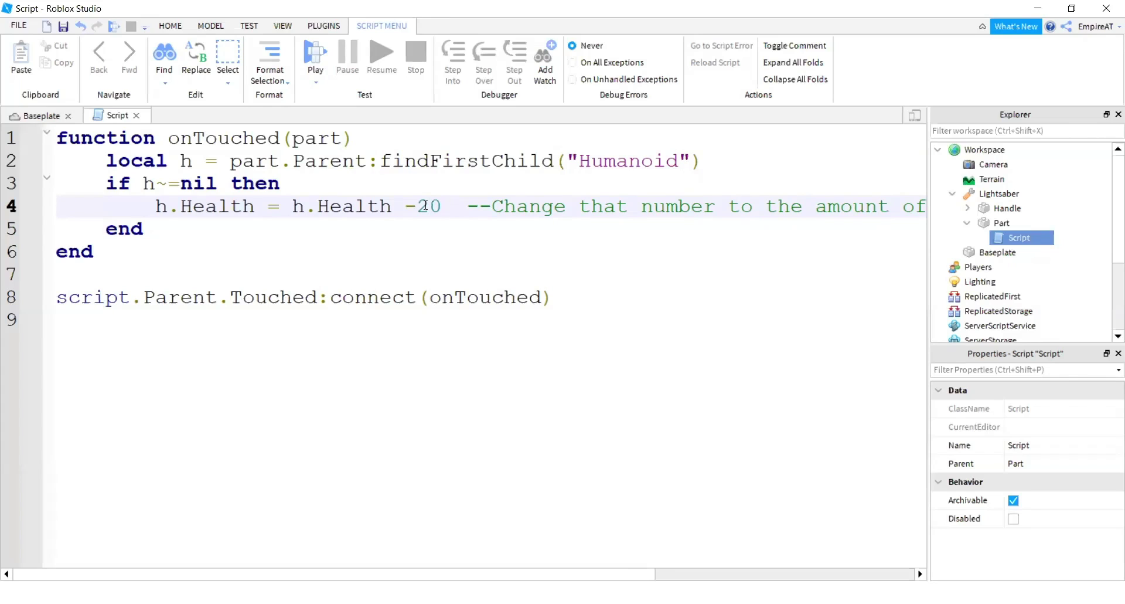
pyautogui.press('BackSpace')
pyautogui.write('1')
# - Return to the Baseplate view and insert an R15 Block Rig dummy with the Rig Builder
pyautogui.click(54, 116)
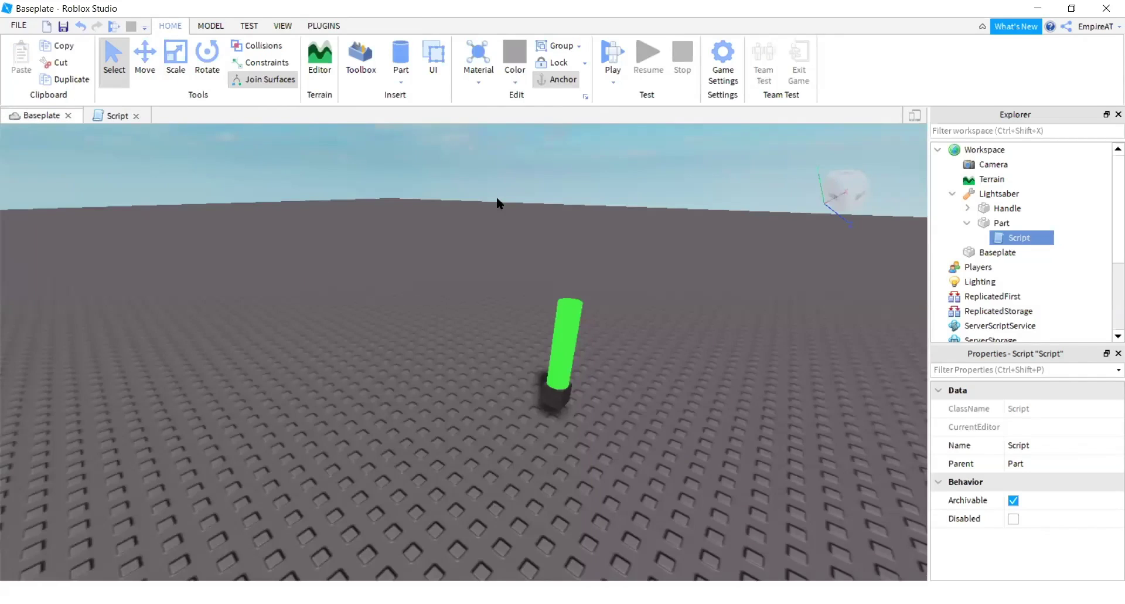
pyautogui.click(315, 25)
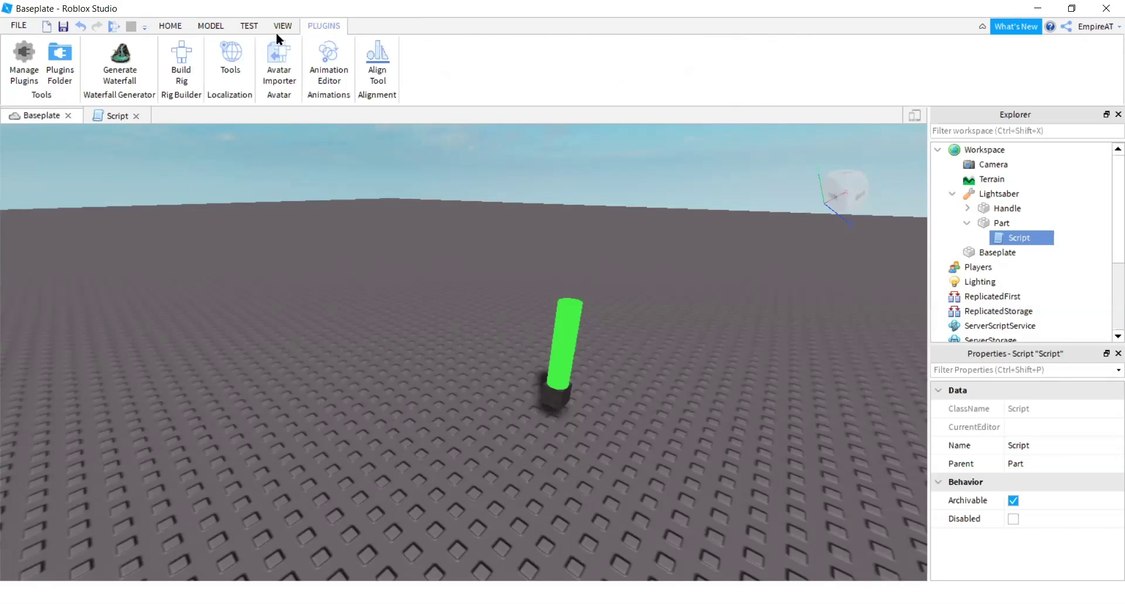
pyautogui.click(184, 66)
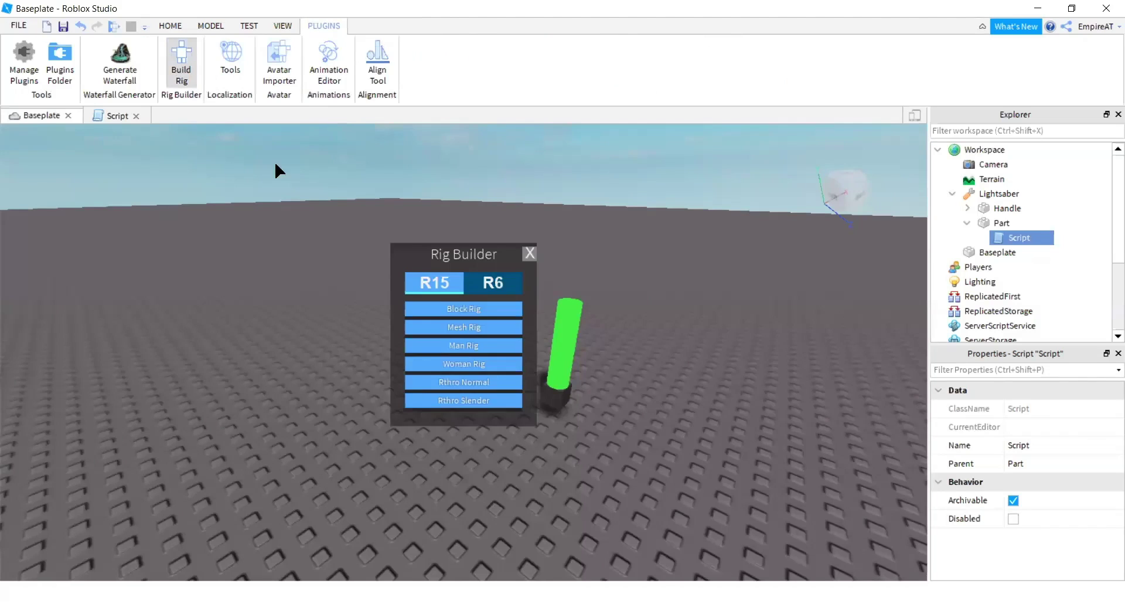
pyautogui.click(463, 309)
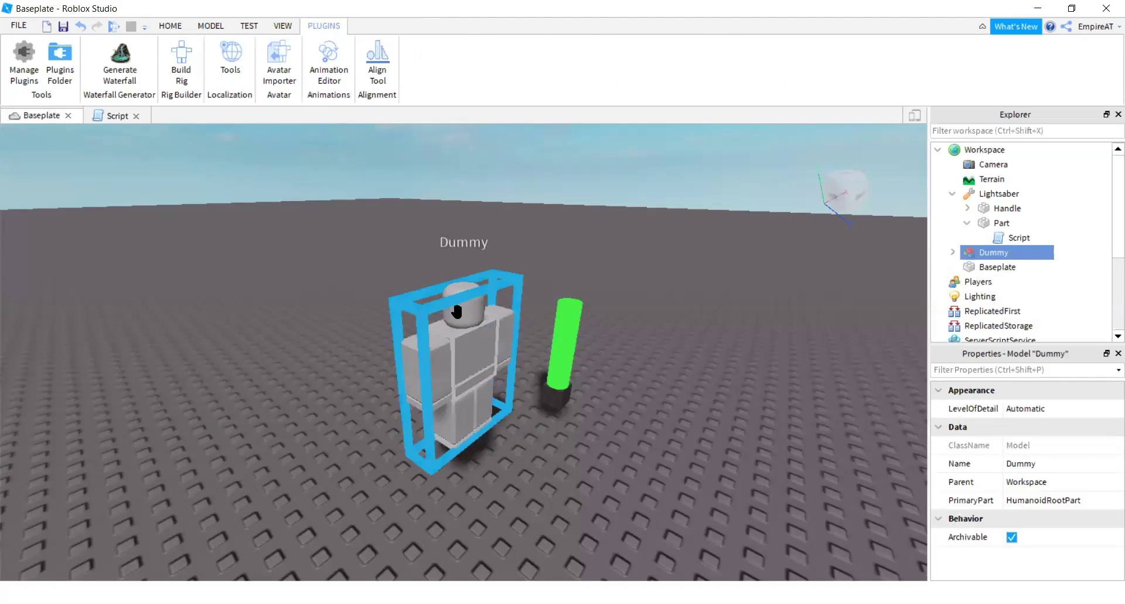
# - Move the dummy a short distance away from the lightsaber and view both from the opposite side
pyautogui.moveTo(459, 346); pyautogui.dragTo(416, 454)
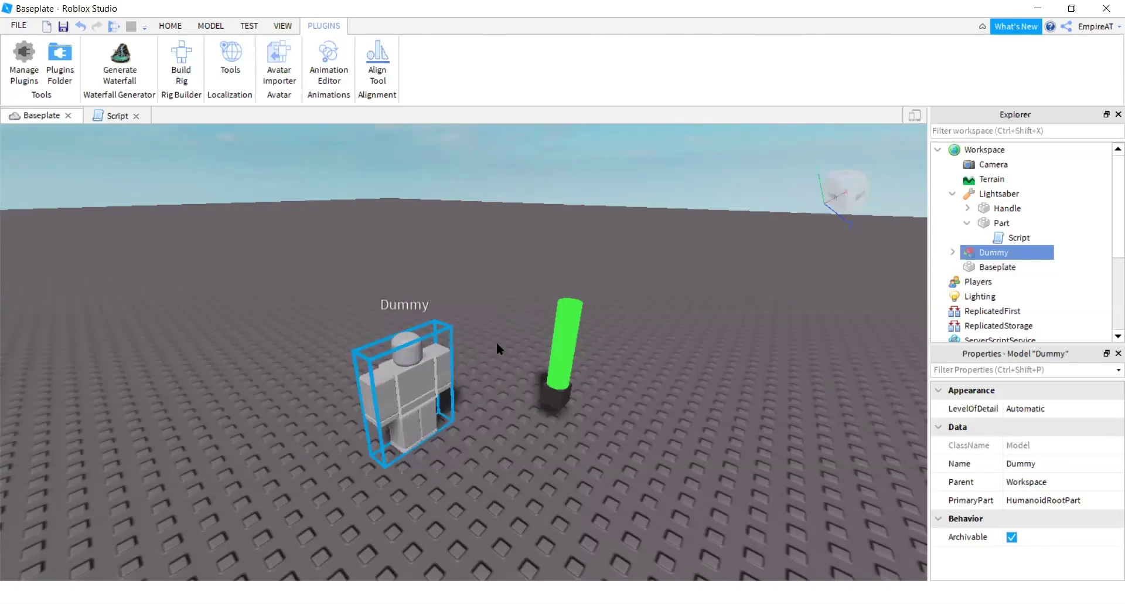
pyautogui.moveTo(497, 343); pyautogui.dragTo(497, 343, button='right')
pyautogui.press('a')
pyautogui.moveTo(486, 296); pyautogui.dragTo(486, 296, button='right')
pyautogui.scroll(-6, 486, 294)
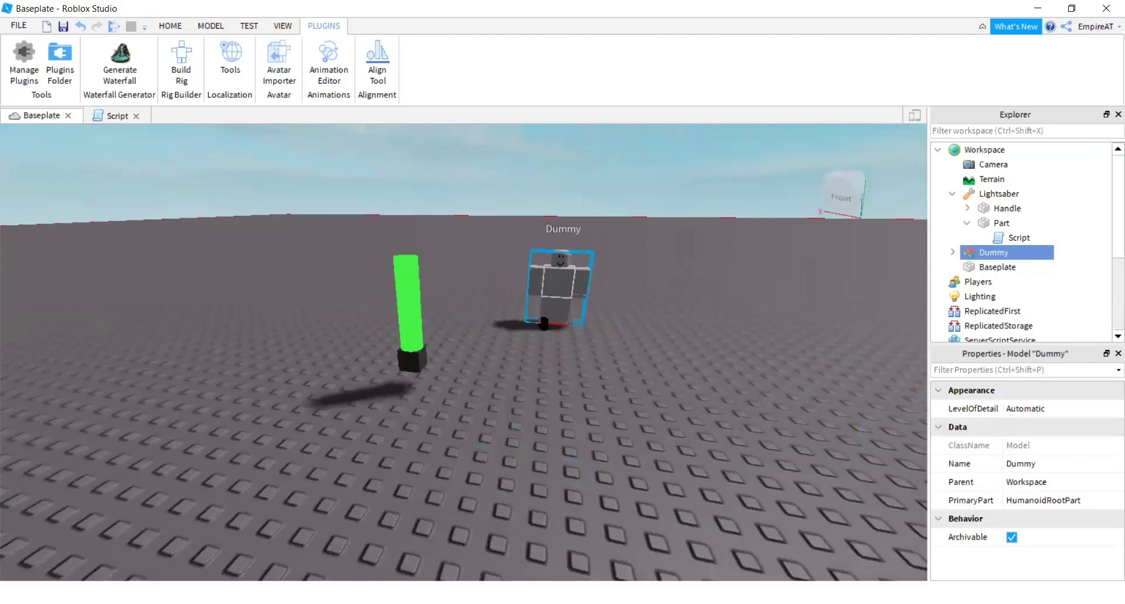
# - Play-test the place briefly with the Lightsaber still in Workspace, and stop the test
pyautogui.click(168, 26)
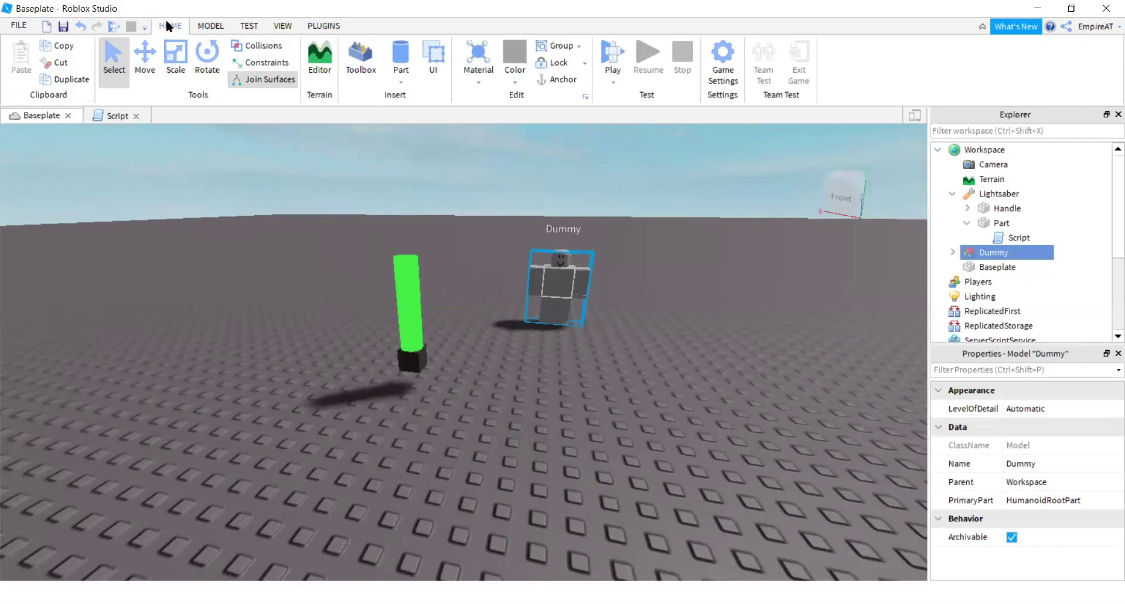
pyautogui.click(115, 24)
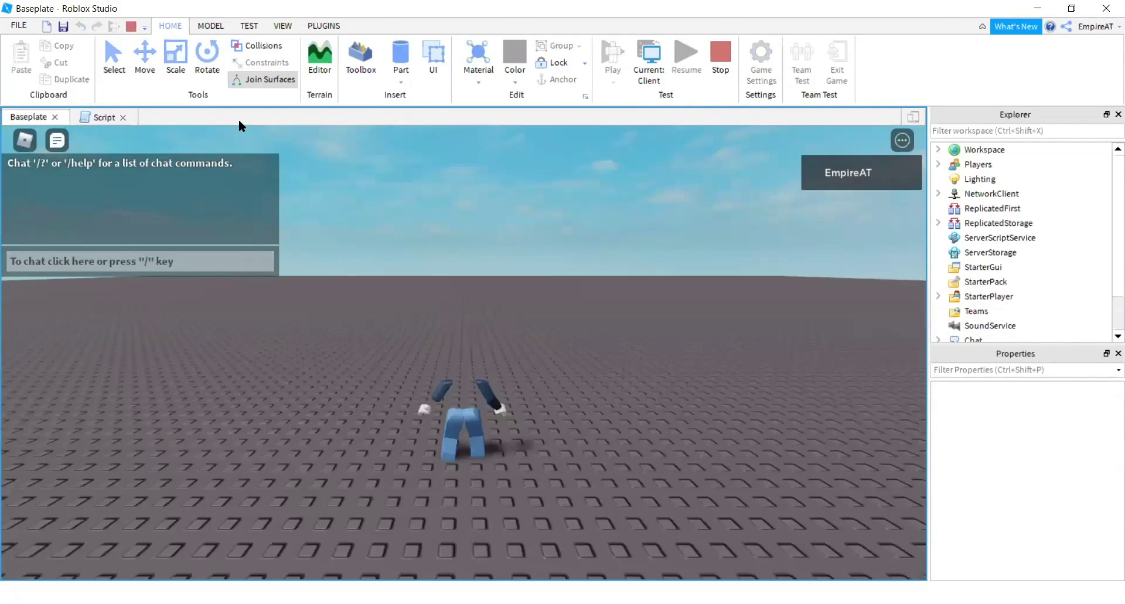
pyautogui.moveTo(546, 272); pyautogui.dragTo(543, 261, button='right')
pyautogui.press('w')
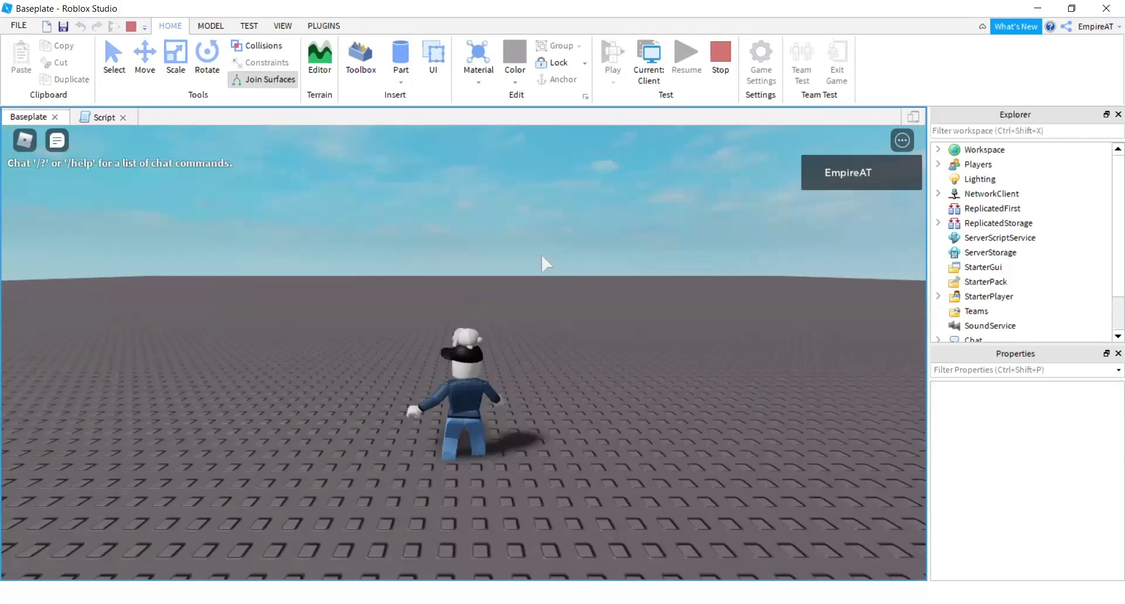
pyautogui.click(723, 48)
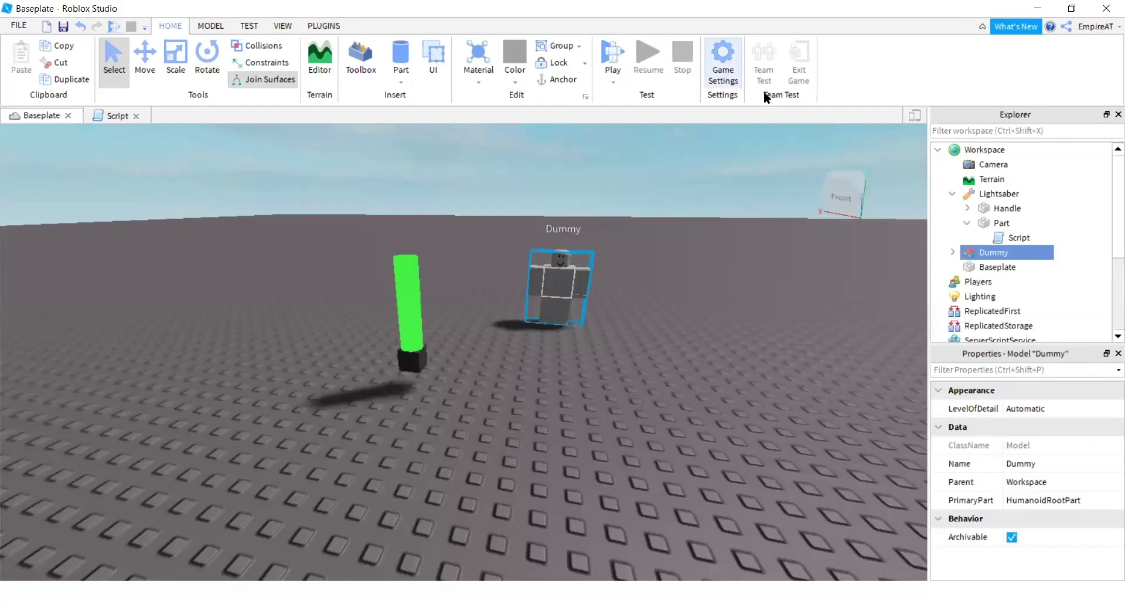
# - Move the Lightsaber tool from Workspace into StarterPack and start a play test
pyautogui.click(996, 193)
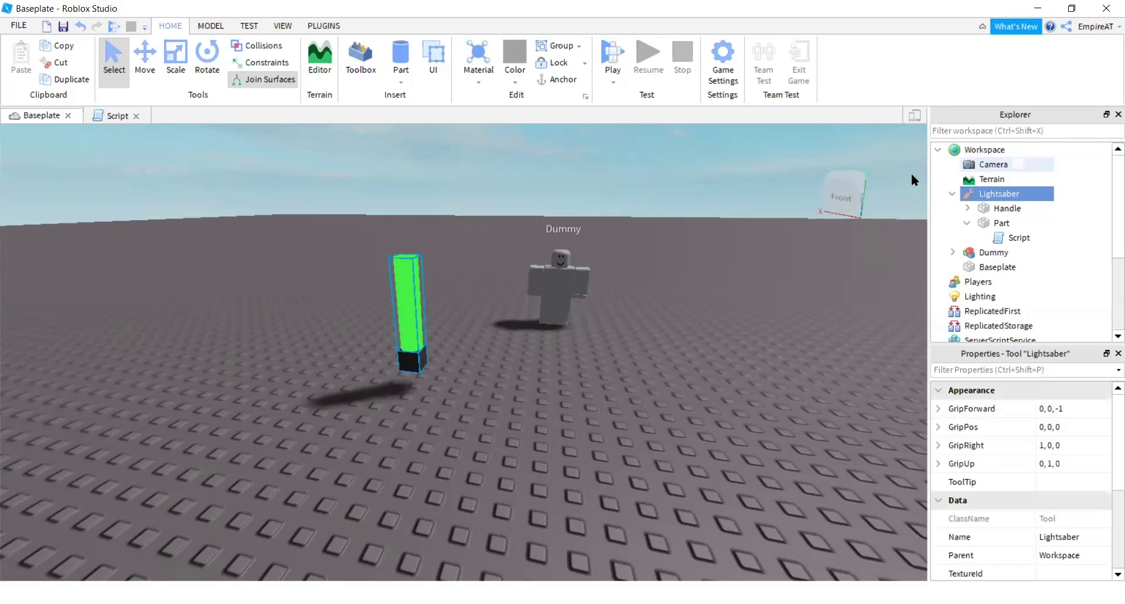
pyautogui.moveTo(992, 193); pyautogui.dragTo(970, 261)
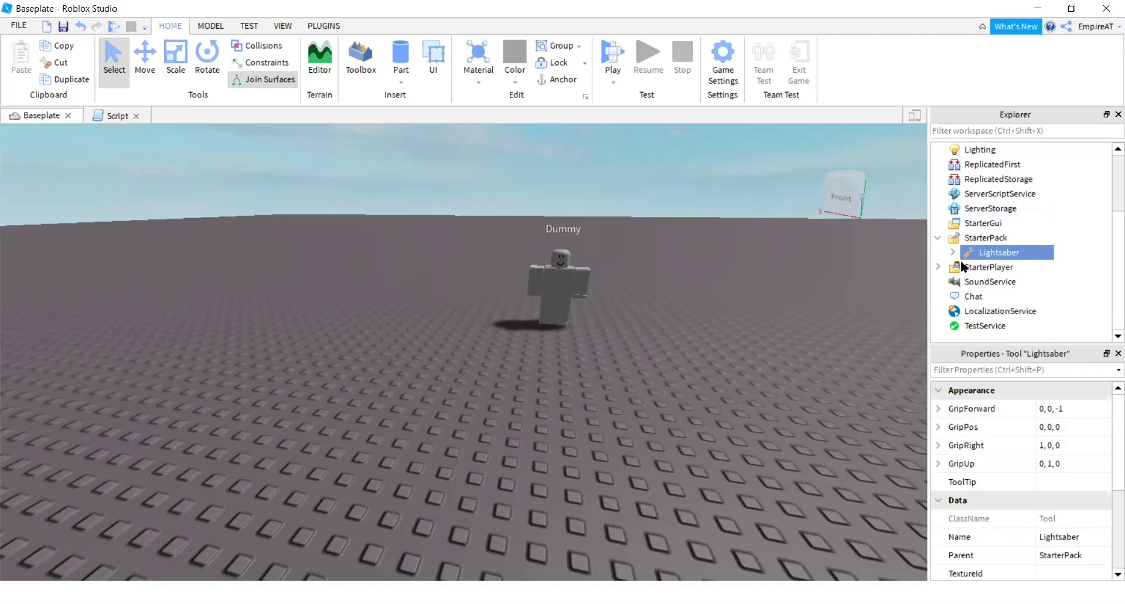
pyautogui.click(620, 54)
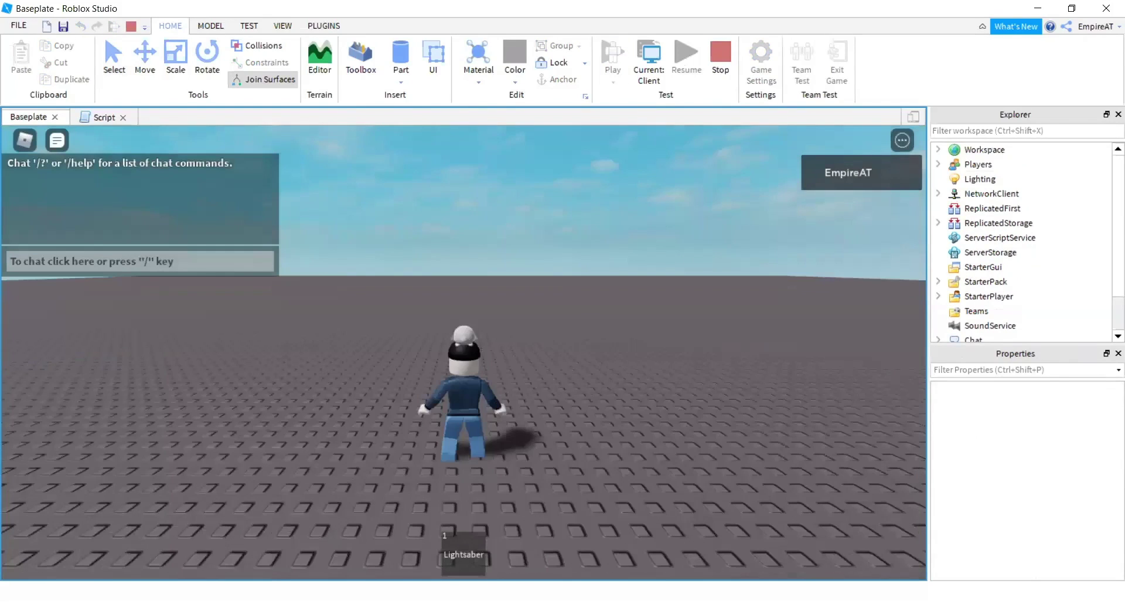
# - Walk the character to the dummy, equip the Lightsaber, and touch the dummy with the blade repeatedly to test the damage
pyautogui.press('w')
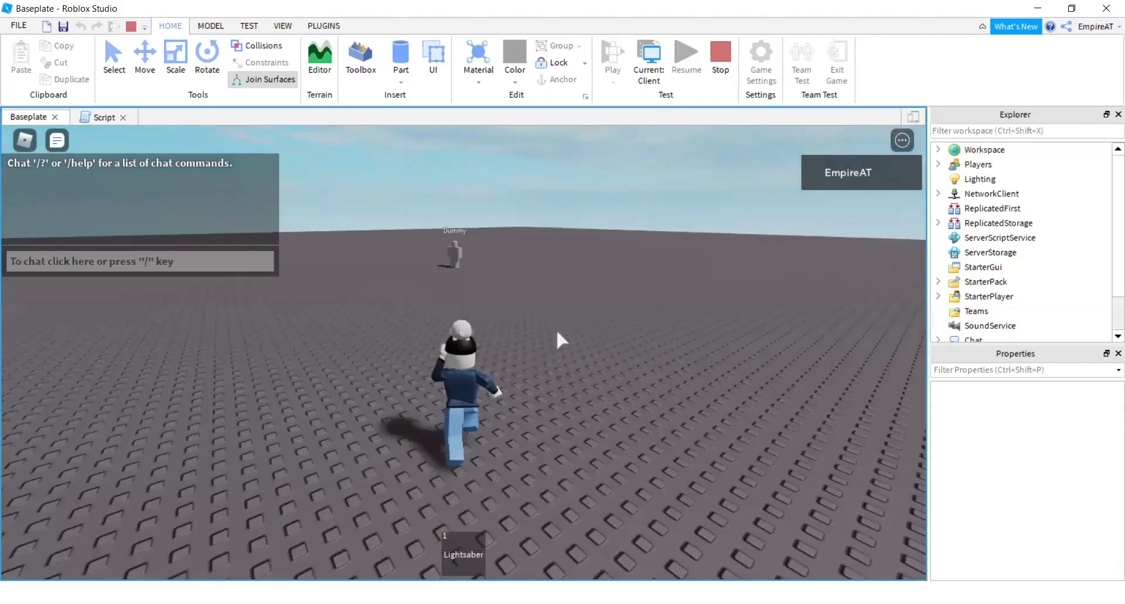
pyautogui.press('1')
pyautogui.moveTo(557, 332); pyautogui.dragTo(557, 332, button='right')
pyautogui.press('s')
pyautogui.press('w')
pyautogui.press('w')
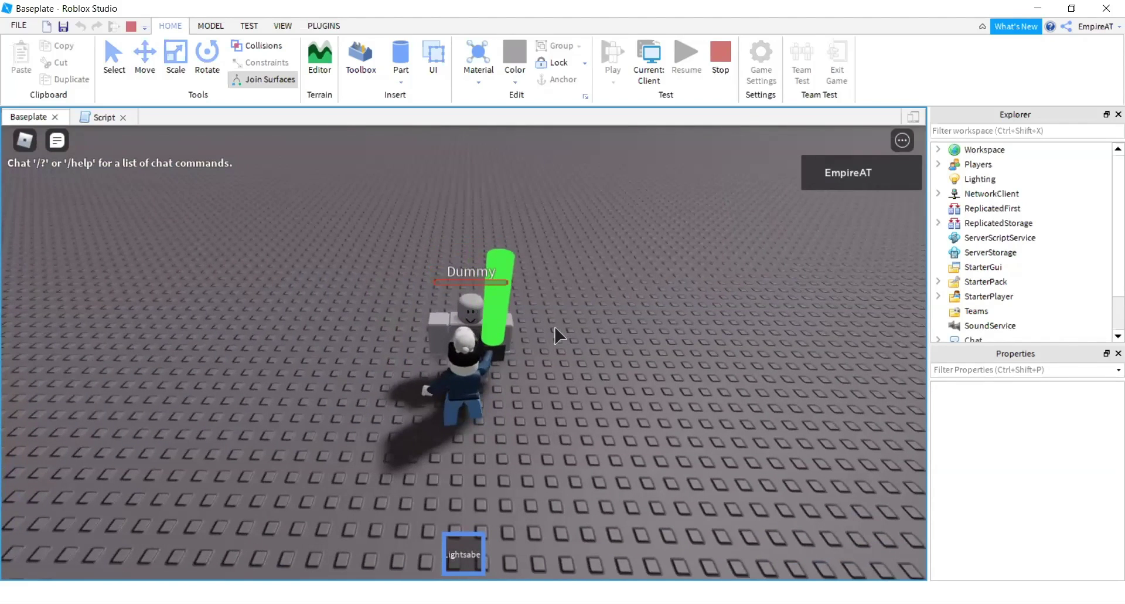
pyautogui.press('a')
pyautogui.press('s')
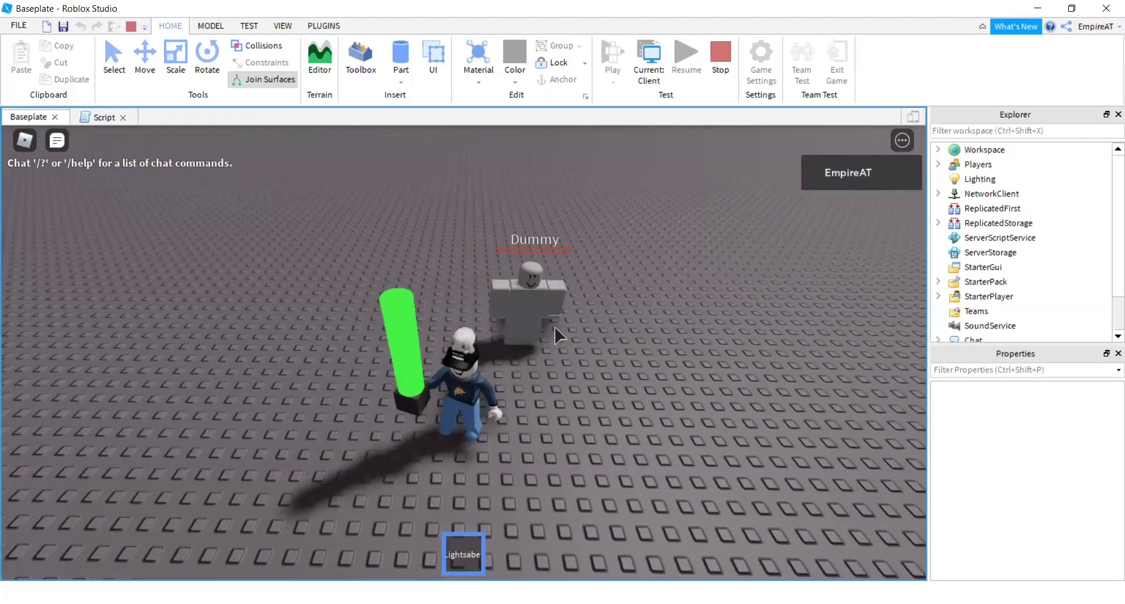
pyautogui.press('w')
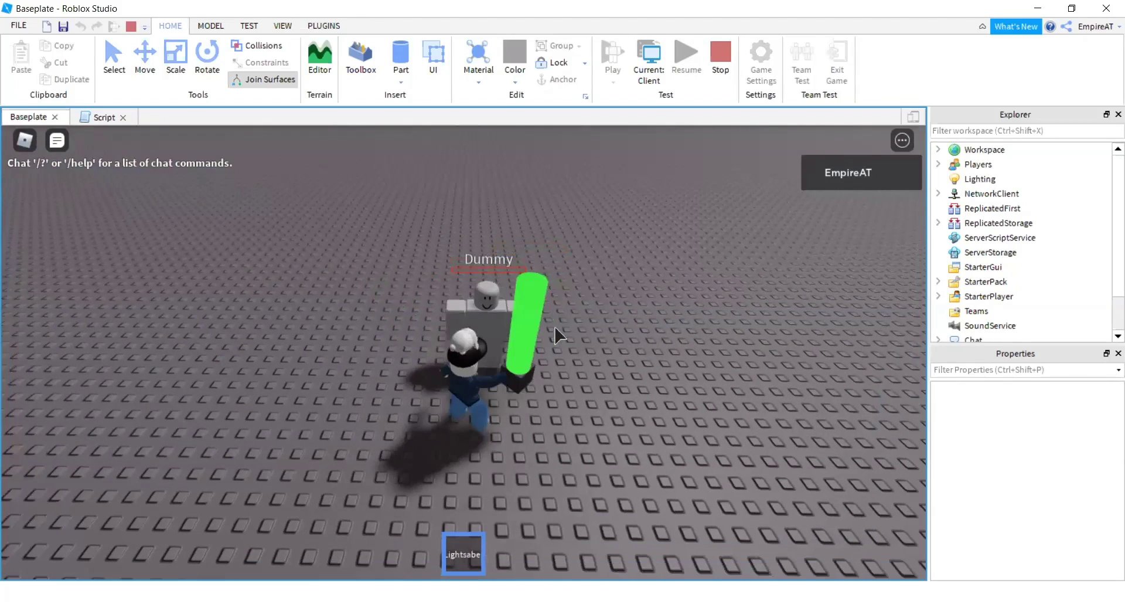
pyautogui.press('w')
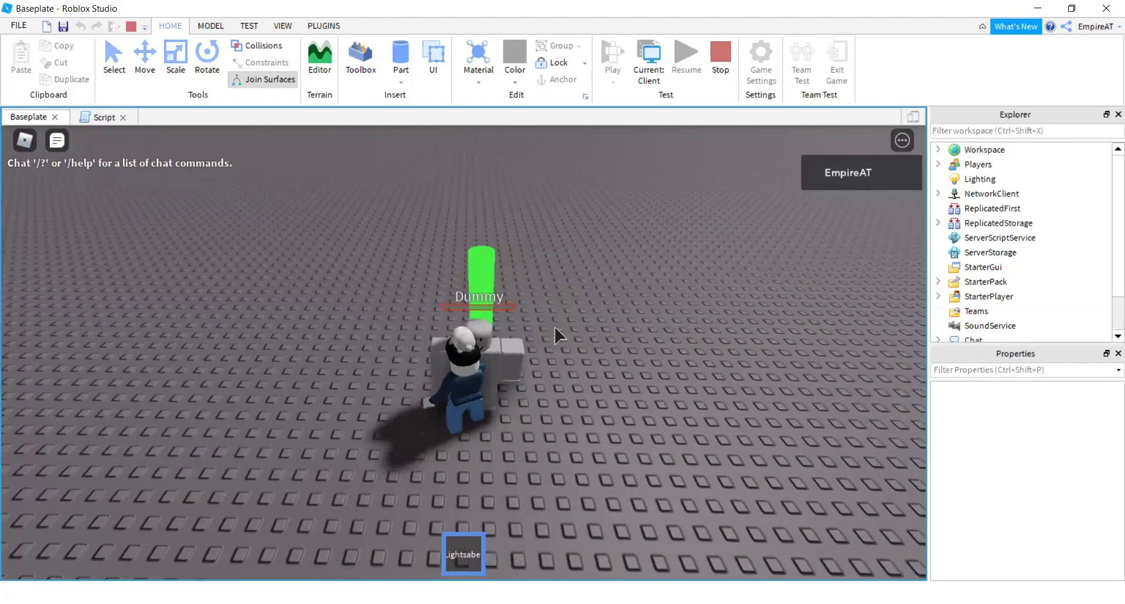
# - Unequip and re-equip the Lightsaber while stepping back and forth at the dummy, and end the play test
pyautogui.press('s')
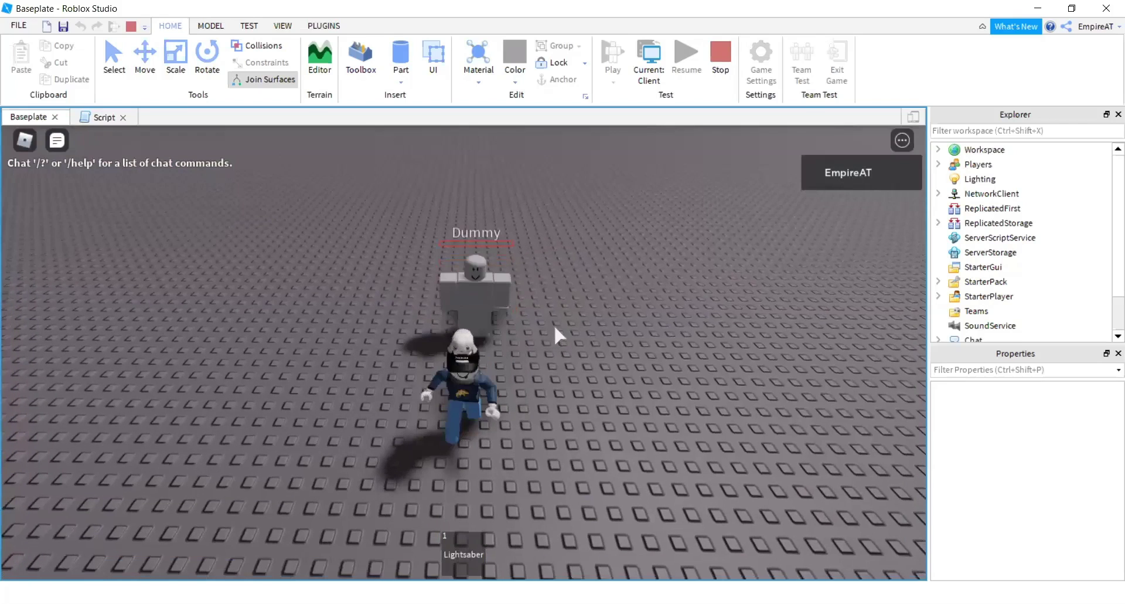
pyautogui.press('w')
pyautogui.press('s')
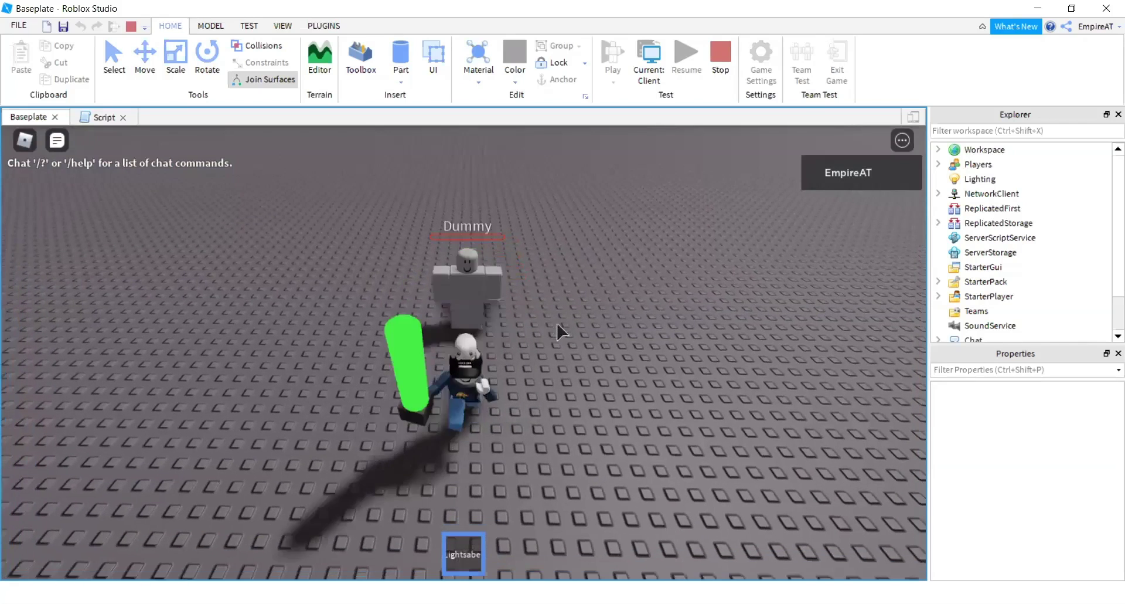
pyautogui.press('w')
pyautogui.press('1')
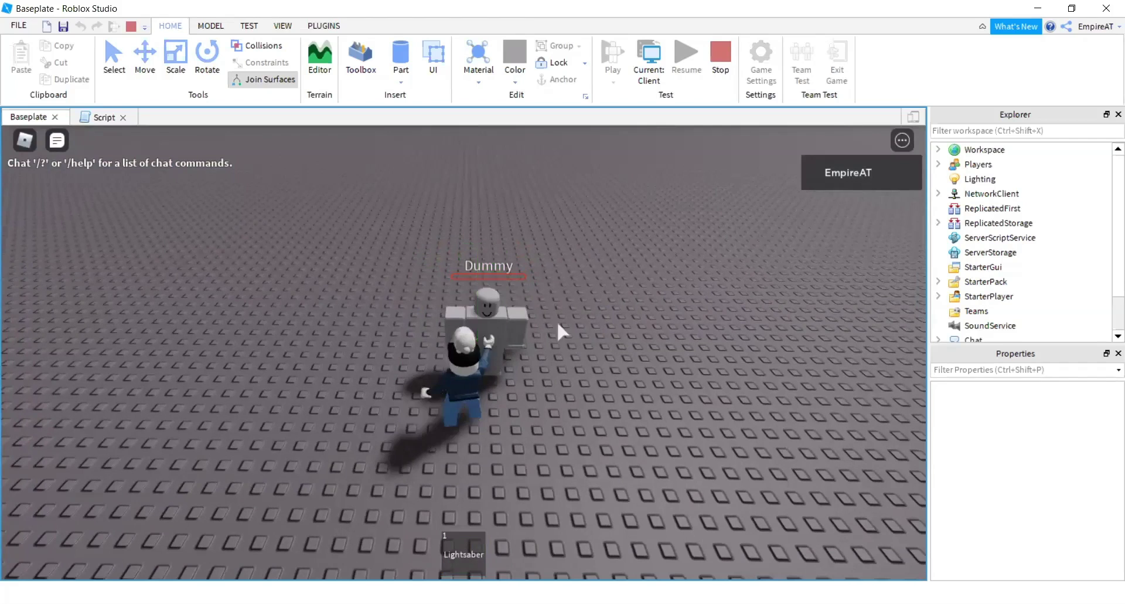
pyautogui.press('s')
pyautogui.press('w')
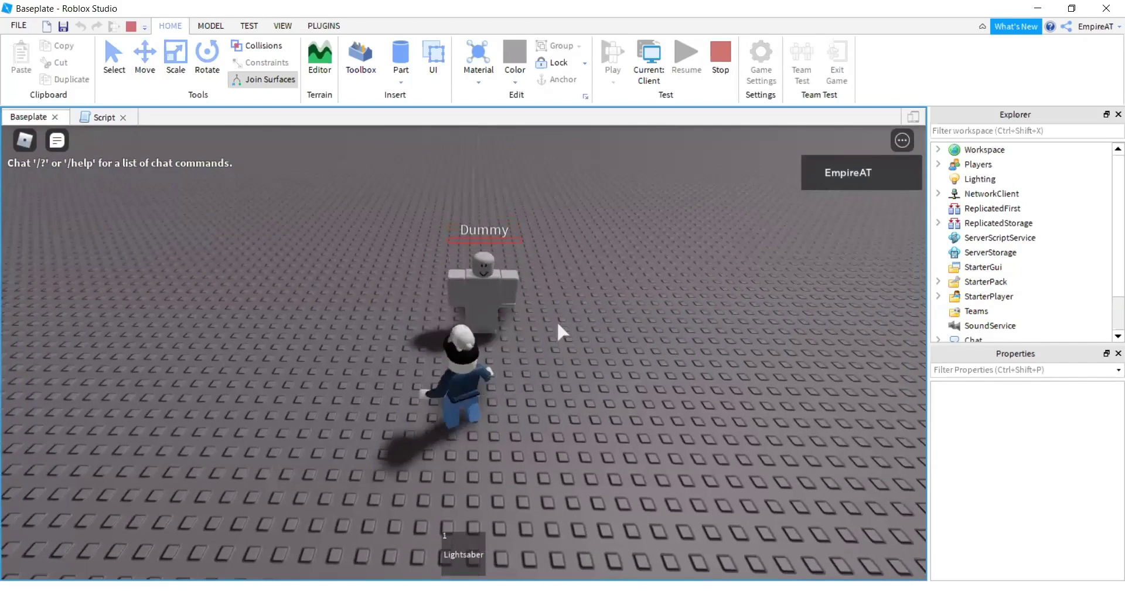
pyautogui.press('1')
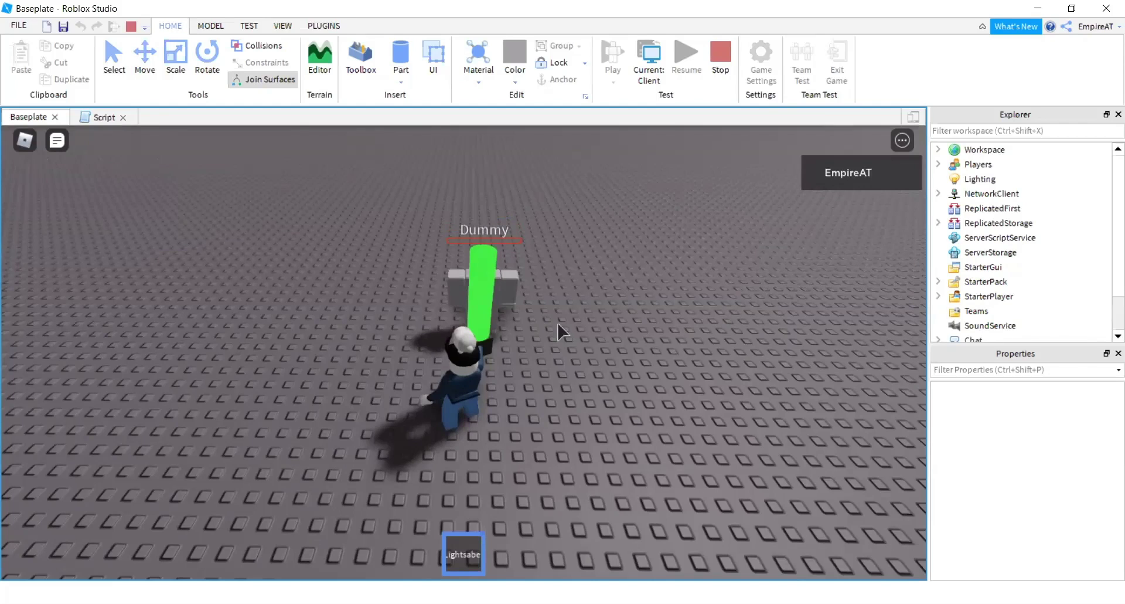
pyautogui.hotkey('shift', 'F5')
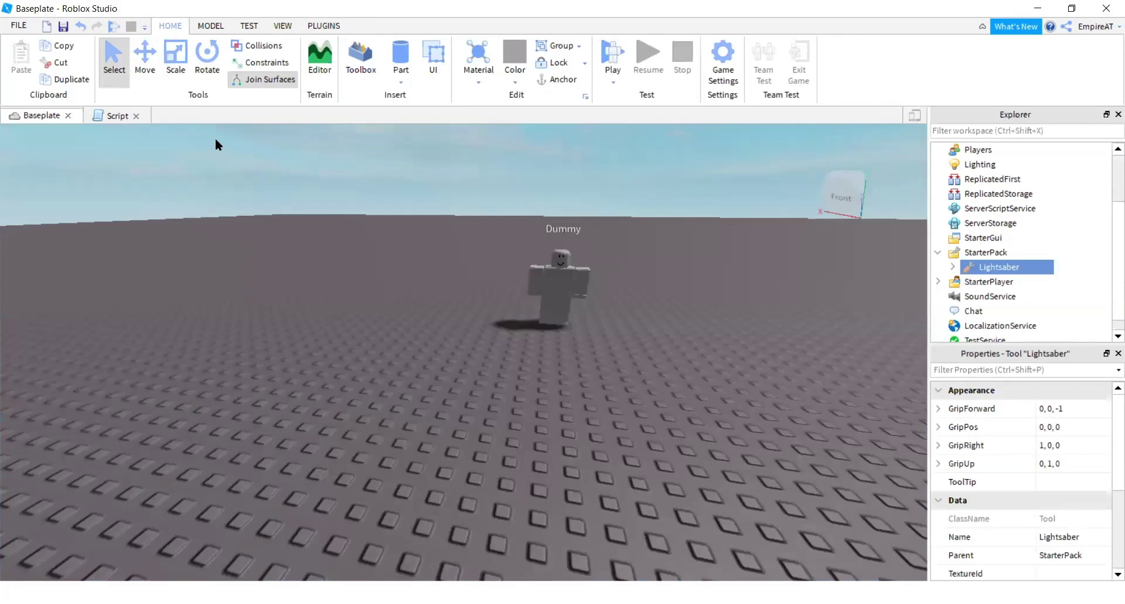
# - Try a plus sign before the 10 in the script's health line and restore the minus sign
pyautogui.click(117, 115)
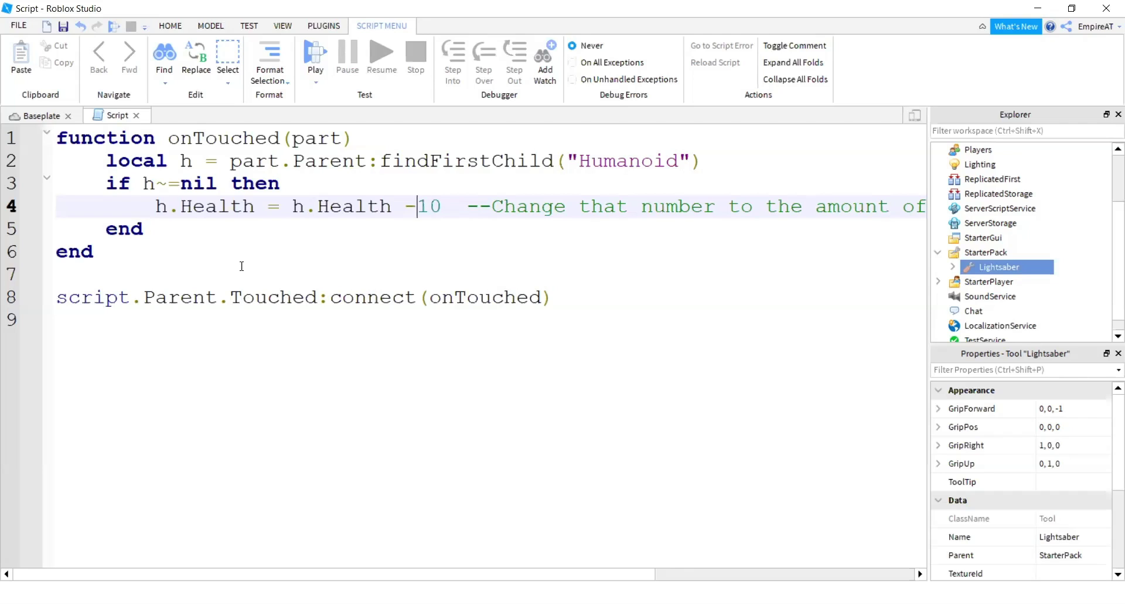
pyautogui.press('BackSpace')
pyautogui.write('+')
pyautogui.press('BackSpace')
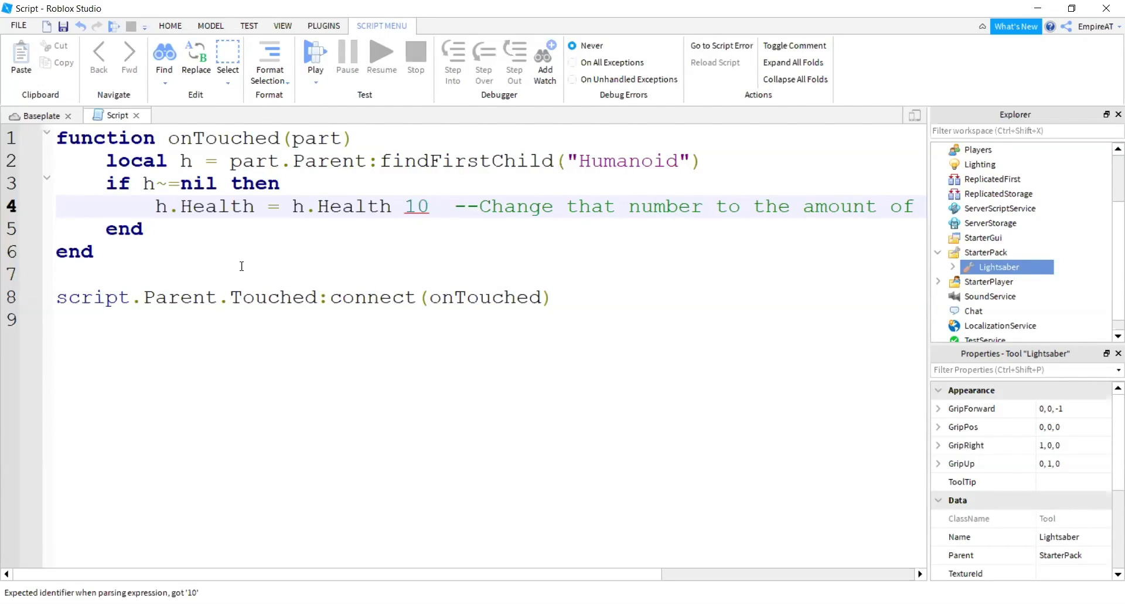
pyautogui.write('-')
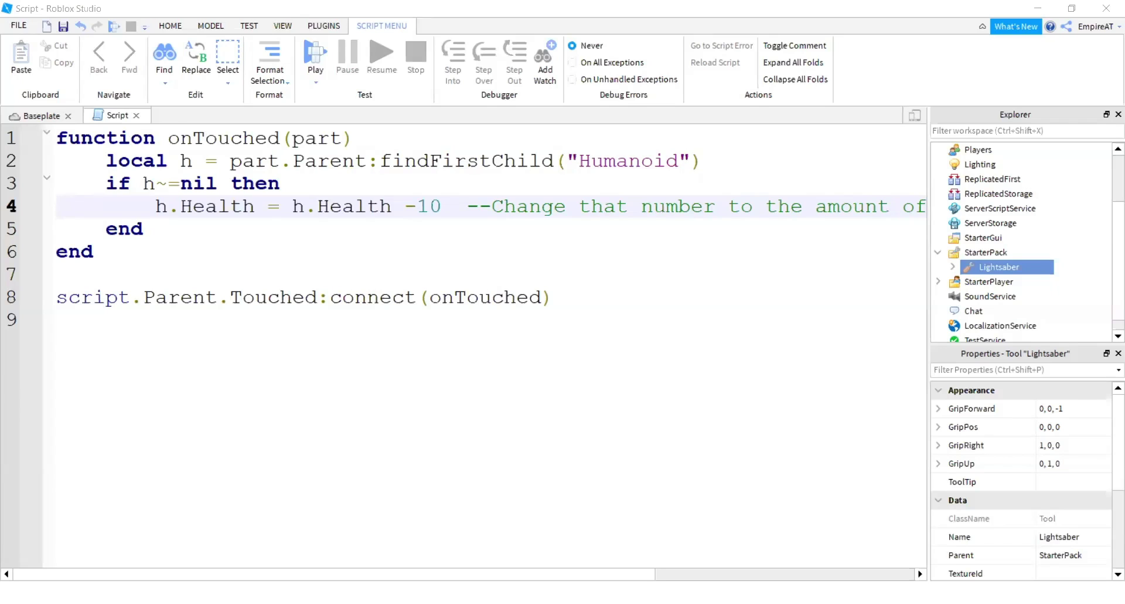
# - Return to the Baseplate view, insert a Block part, and move it to a free spot on the baseplate
pyautogui.click(39, 115)
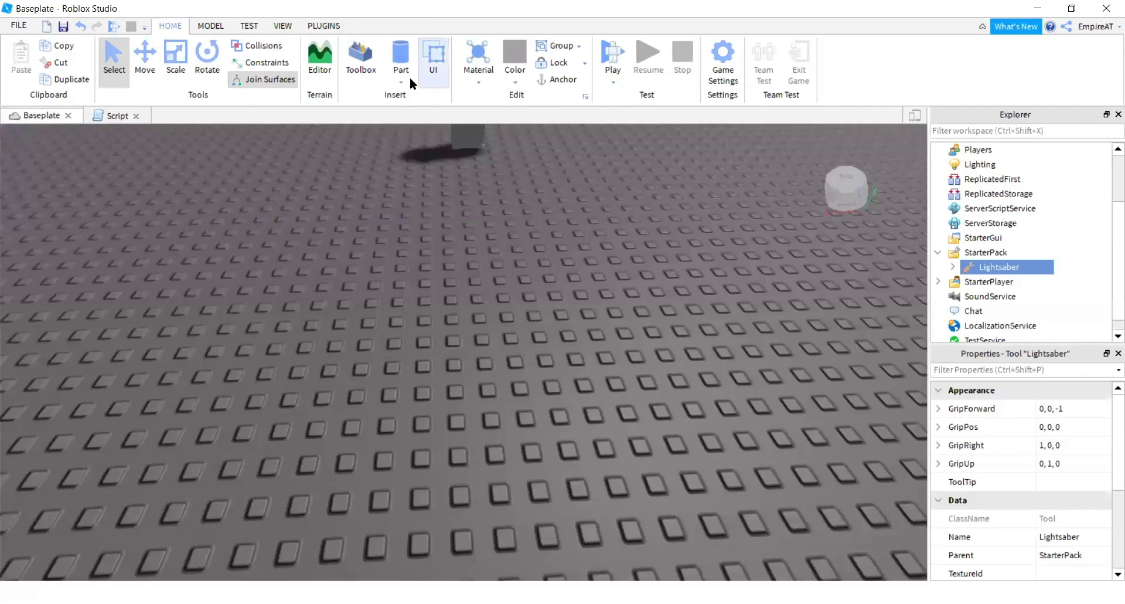
pyautogui.click(412, 78)
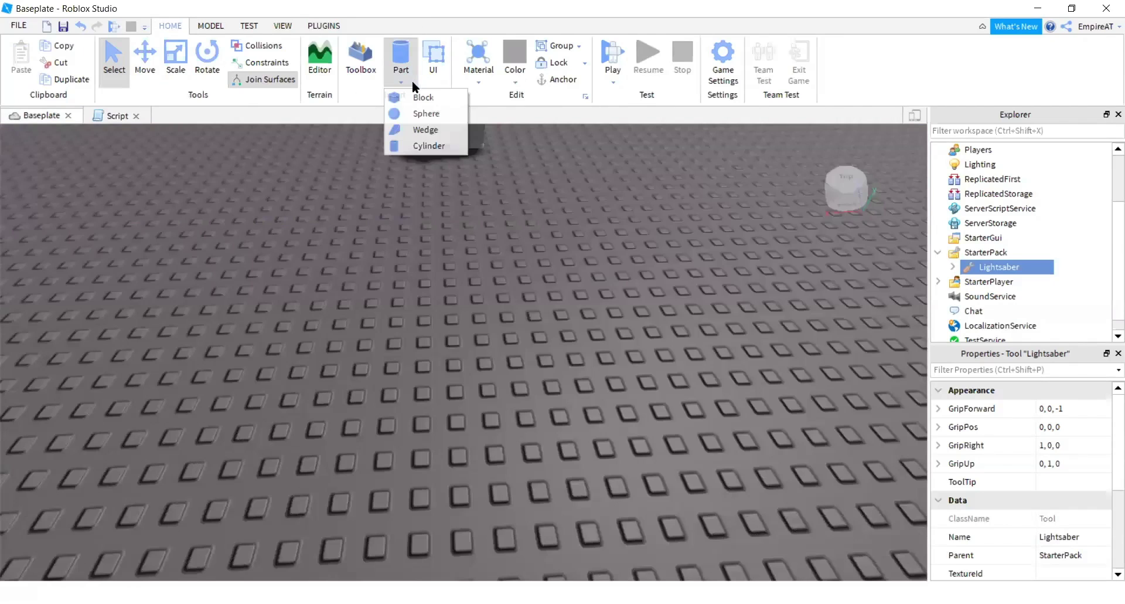
pyautogui.click(445, 96)
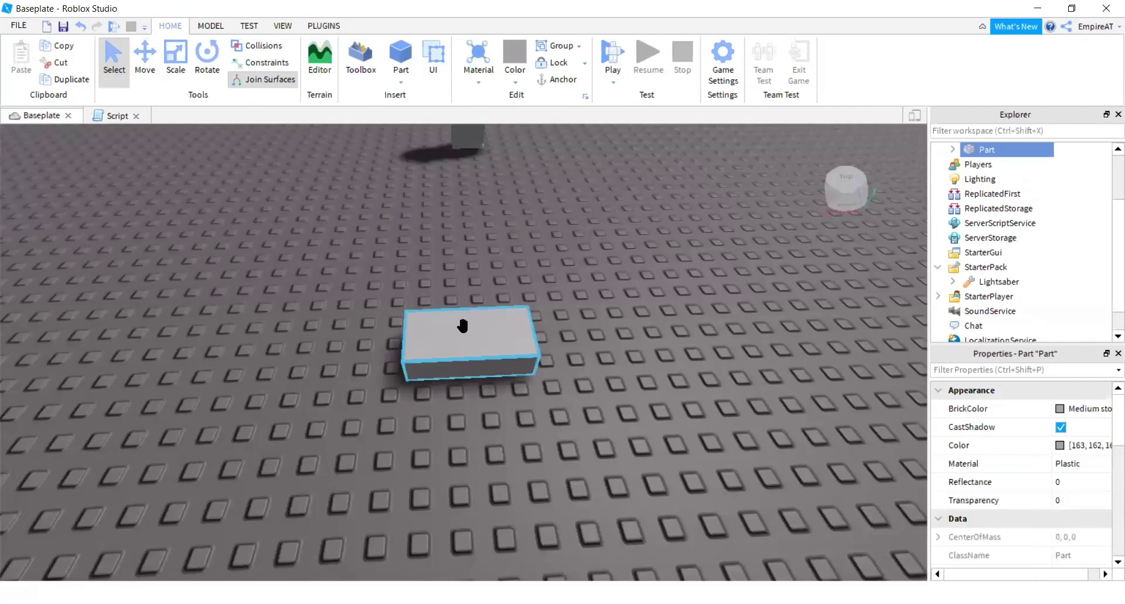
pyautogui.moveTo(443, 303); pyautogui.dragTo(358, 345)
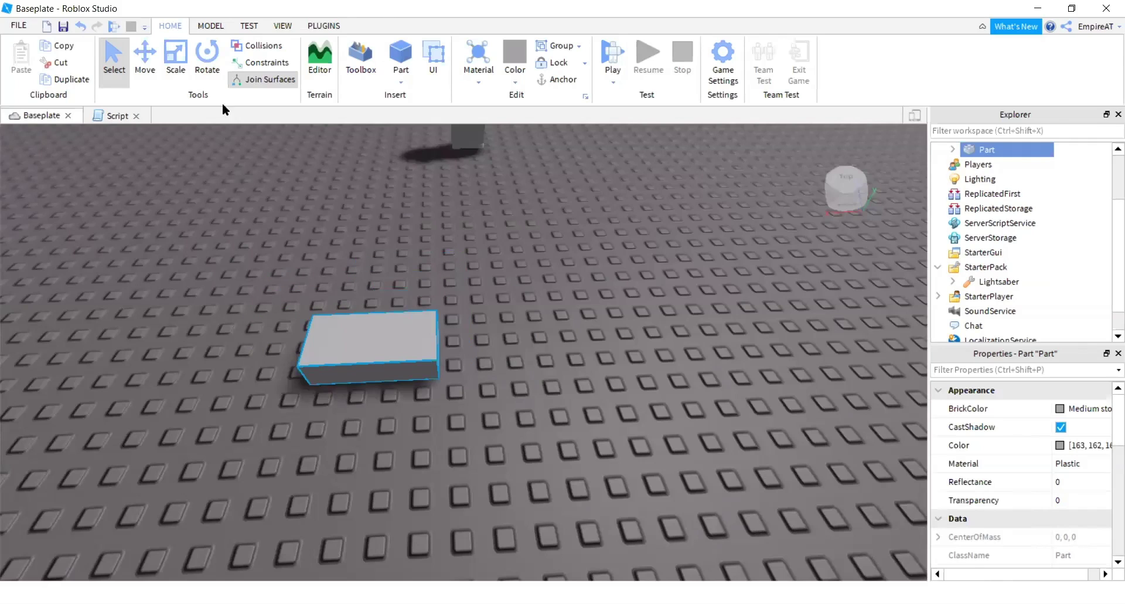
# - Scale the new block down in length and width to a small cube
pyautogui.click(181, 66)
pyautogui.moveTo(464, 345); pyautogui.dragTo(304, 359)
pyautogui.moveTo(316, 397); pyautogui.dragTo(329, 276)
pyautogui.moveTo(297, 220); pyautogui.dragTo(330, 221, button='right')
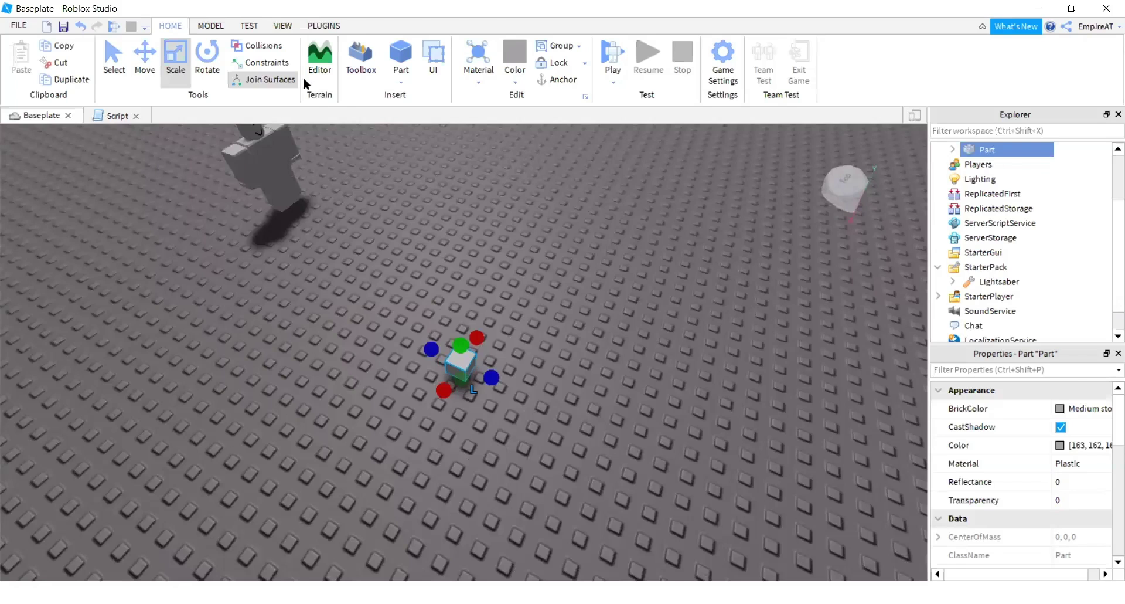
# - Set the move snapping increment to 0.2 studs and stretch the small block slightly wider with the Scale tool
pyautogui.click(214, 26)
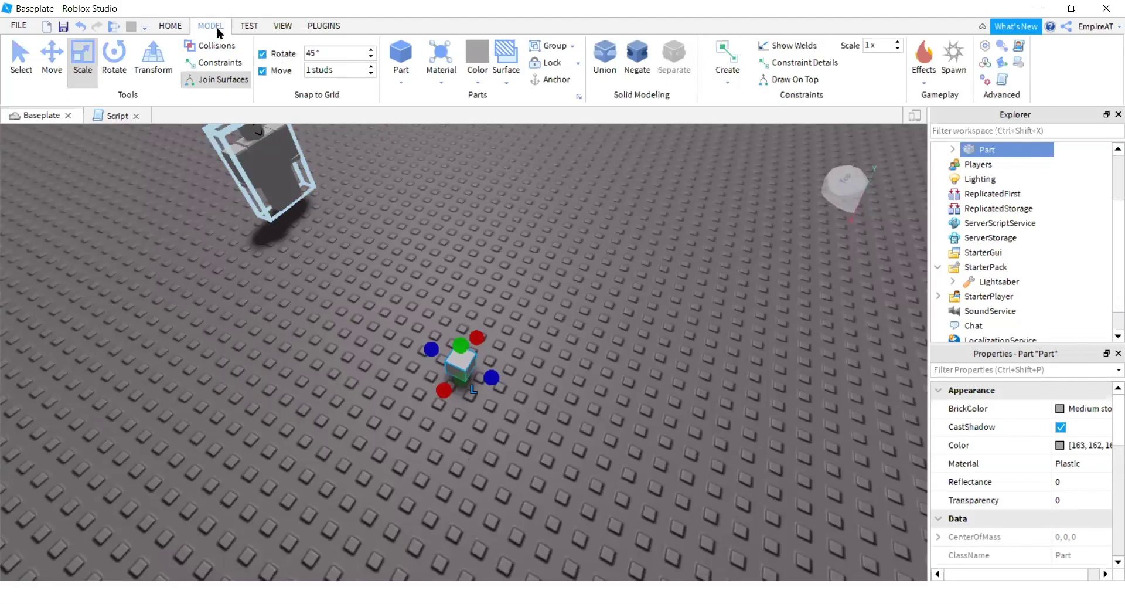
pyautogui.click(338, 71)
pyautogui.write('0.2')
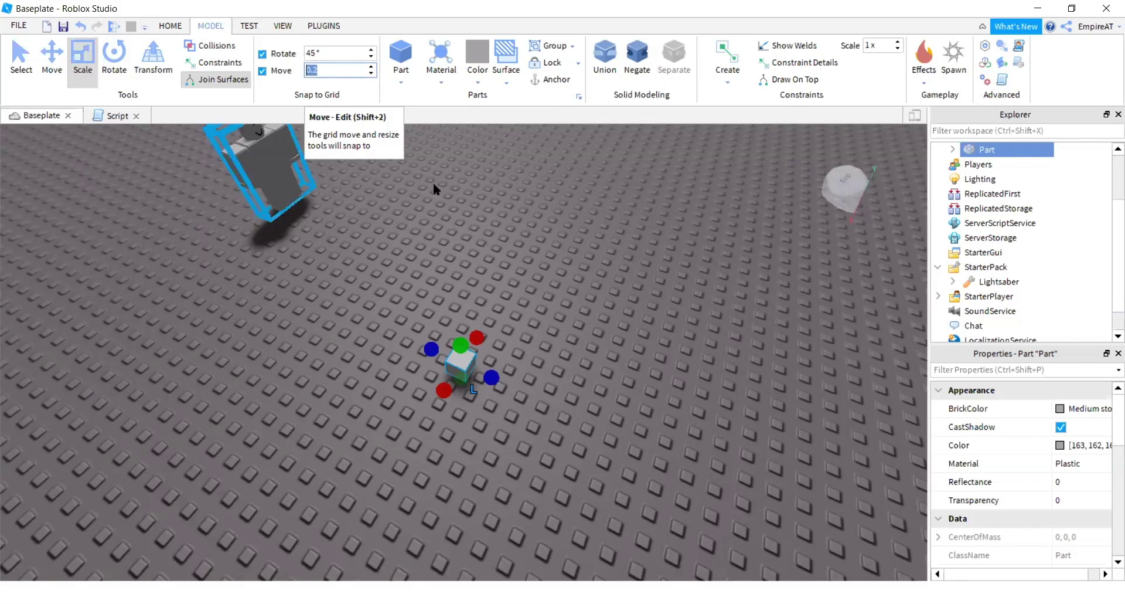
pyautogui.scroll(3, 543, 279)
pyautogui.scroll(-3, 543, 279)
pyautogui.scroll(4, 543, 276)
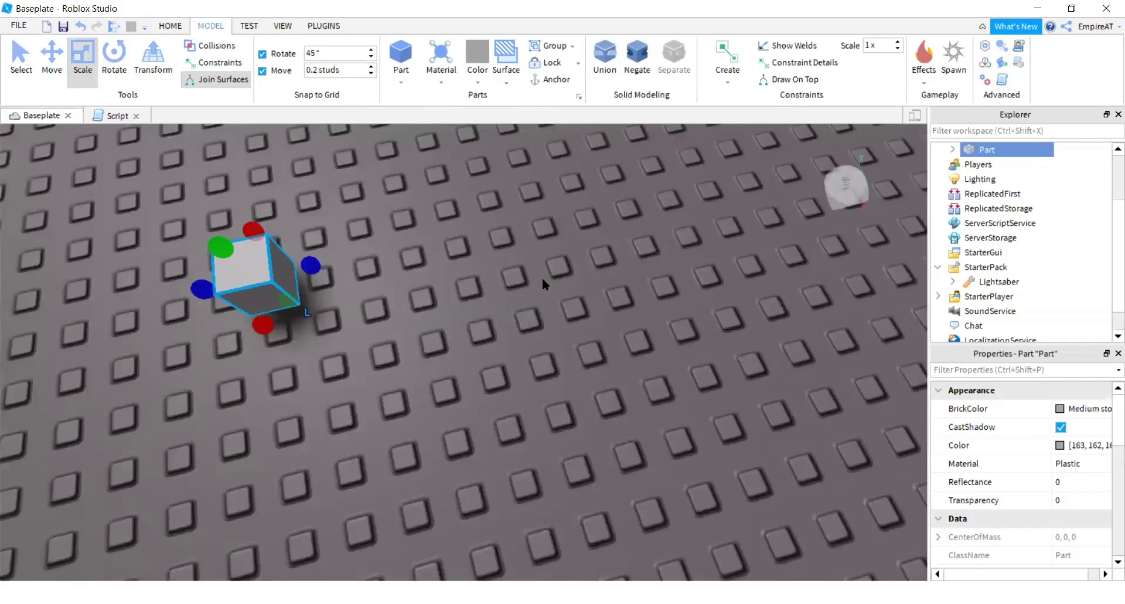
pyautogui.moveTo(543, 277); pyautogui.dragTo(522, 298, button='right')
pyautogui.scroll(3, 469, 270)
pyautogui.moveTo(468, 270); pyautogui.dragTo(450, 269, button='right')
pyautogui.moveTo(484, 242)
pyautogui.mouseDown()
pyautogui.moveTo(392, 230)
pyautogui.moveTo(496, 244)
pyautogui.mouseUp()
pyautogui.scroll(-5, 469, 247)
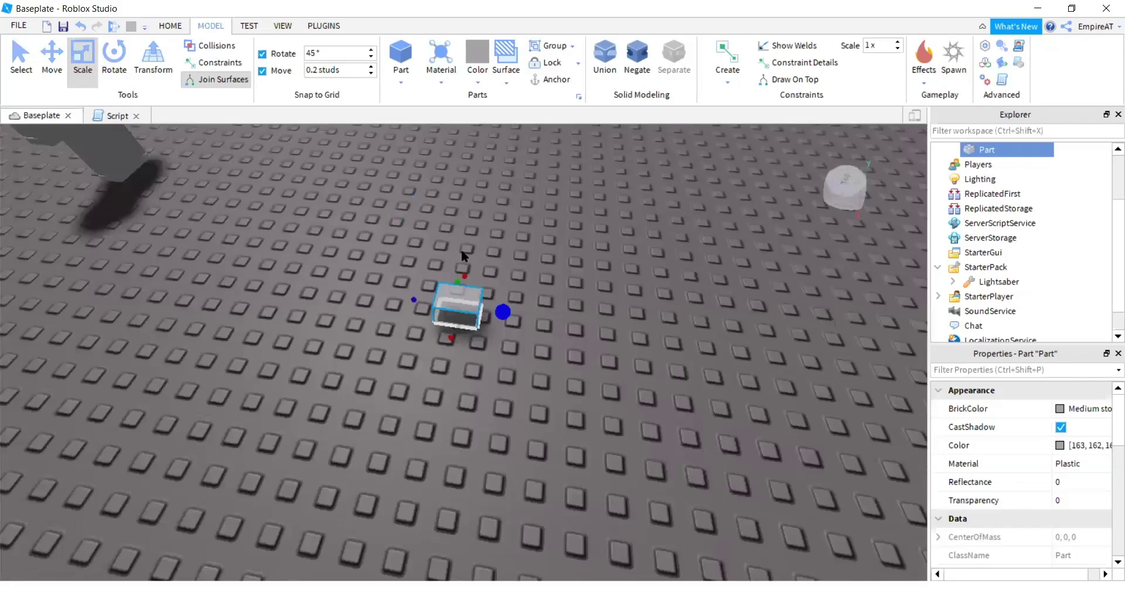